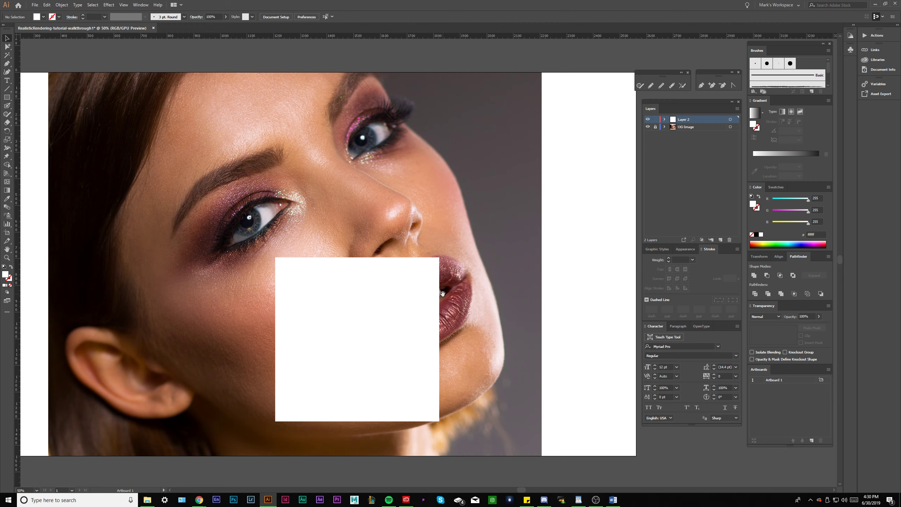
Move the white square onto the woman's cheek between her eye and nose.
mouse_move(443, 294)
left_mouse_down()
mouse_move(459, 291)
mouse_move(447, 307)
left_mouse_up()
scroll(459, 291, "down", 1)
scroll(459, 291, "up", 1)
scroll(439, 294, "down", 1)
mouse_move(412, 267)
left_mouse_down()
mouse_move(428, 277)
mouse_move(412, 270)
left_mouse_up()
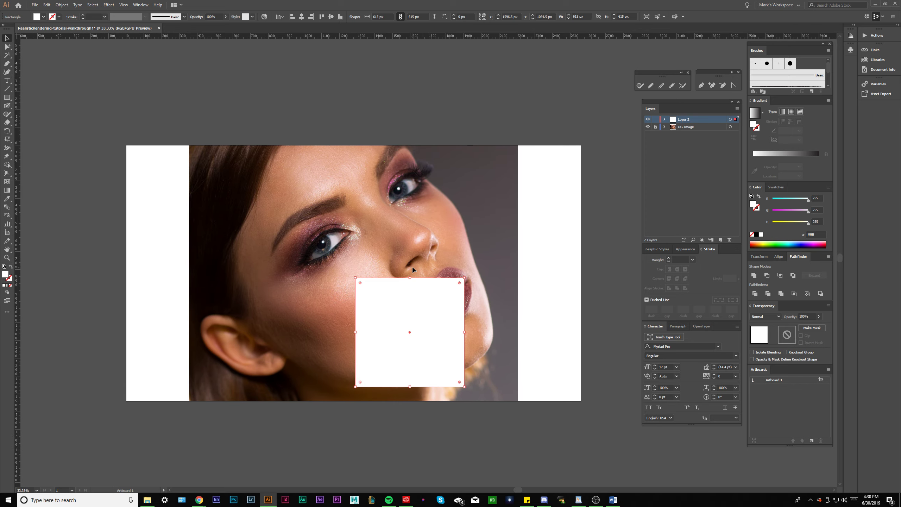
scroll(422, 277, "up", 1)
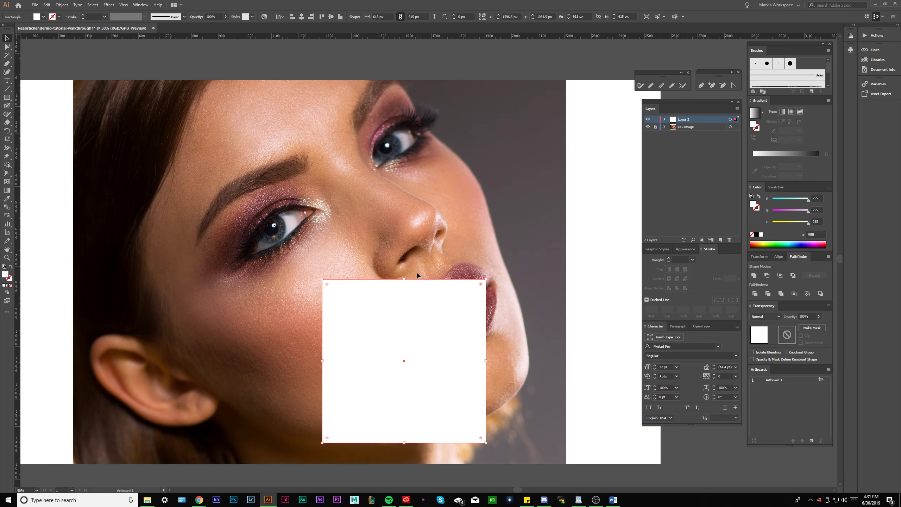
mouse_move(417, 276)
left_mouse_down()
mouse_move(439, 281)
mouse_move(405, 265)
left_mouse_up()
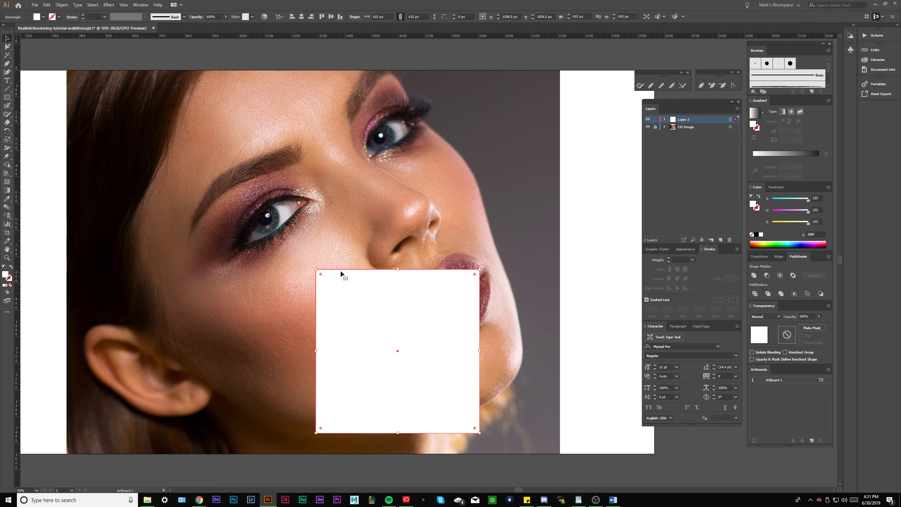
left_click_drag(421, 356, 357, 301)
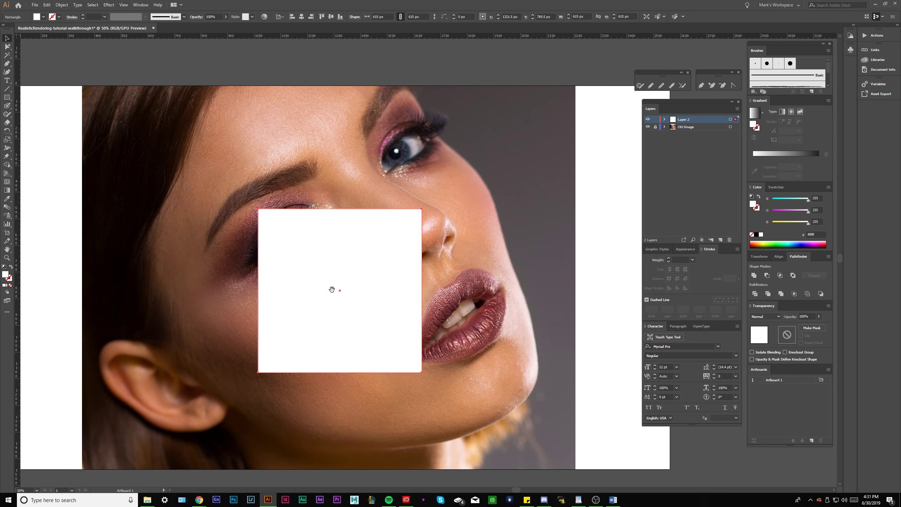
Turn the square into a gradient mesh by adding a mesh point at its center with the Mesh tool.
left_click(6, 182)
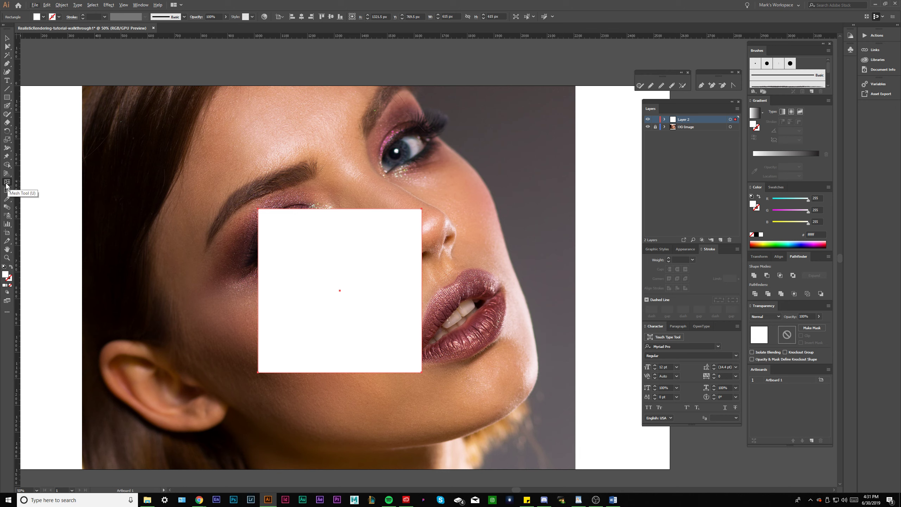
left_click(341, 291)
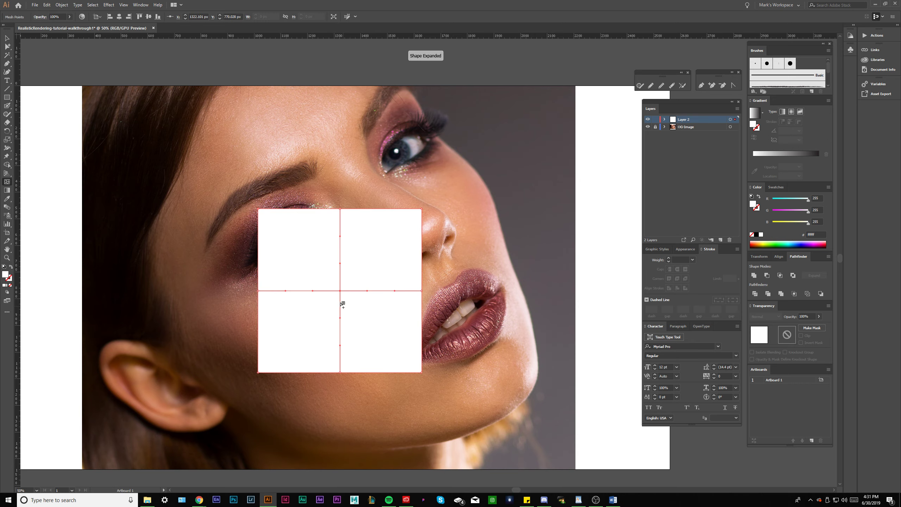
scroll(345, 279, "up", 3)
scroll(340, 279, "down", 3)
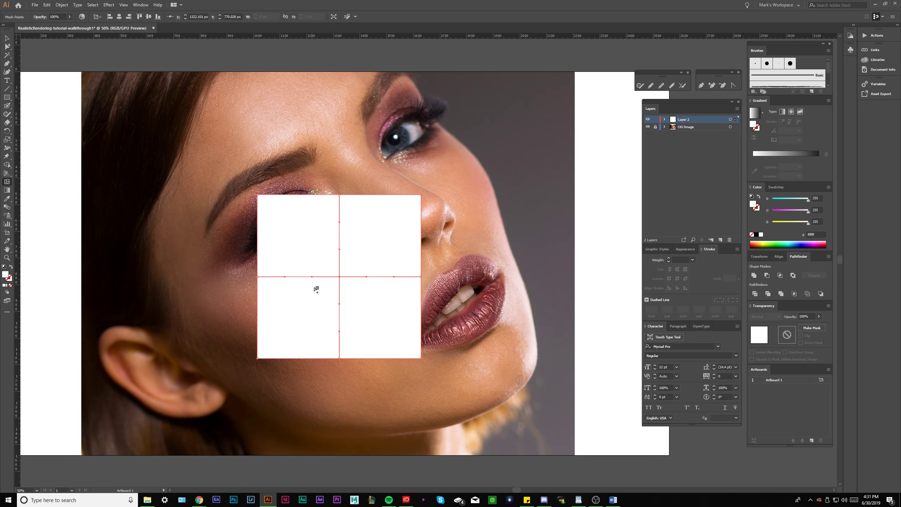
scroll(325, 255, "up", 2)
scroll(372, 257, "down", 2)
left_click_drag(347, 259, 322, 277)
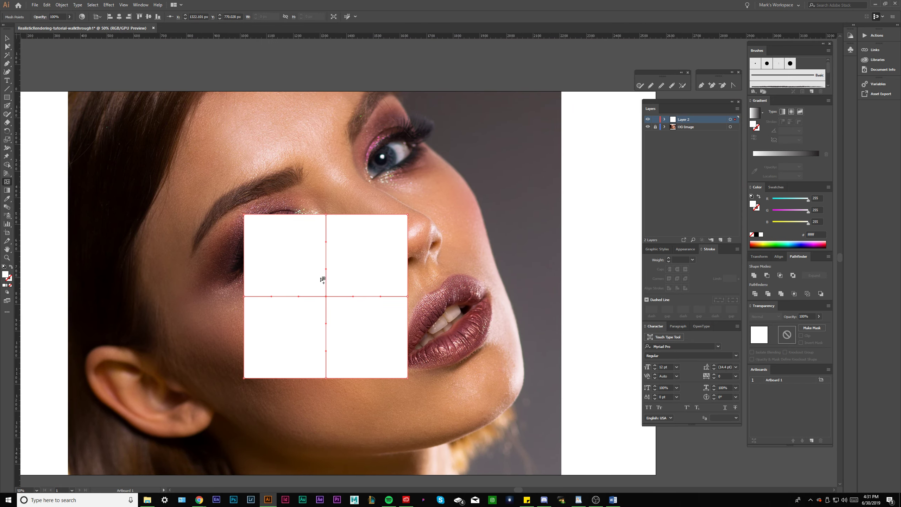
left_click_drag(271, 308, 315, 292)
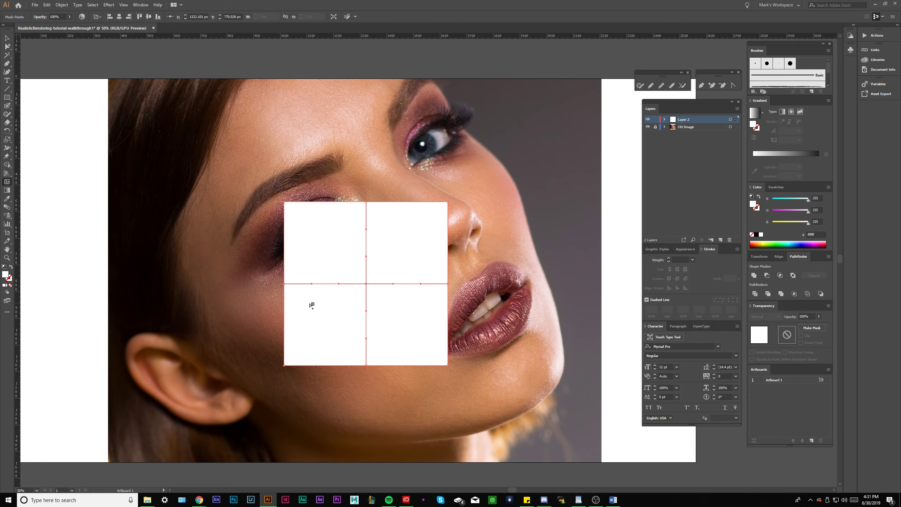
left_click_drag(301, 296, 322, 314)
scroll(329, 303, "down", 1)
scroll(352, 310, "up", 1)
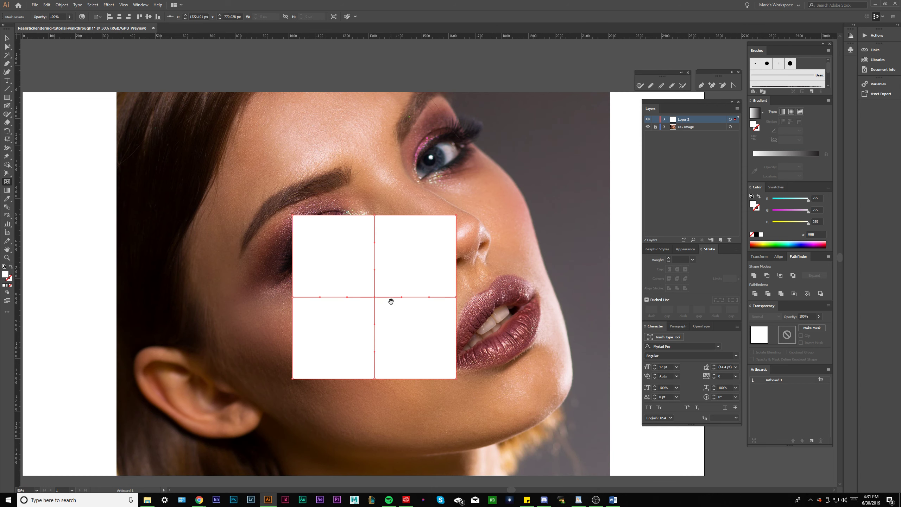
left_click_drag(391, 301, 364, 299)
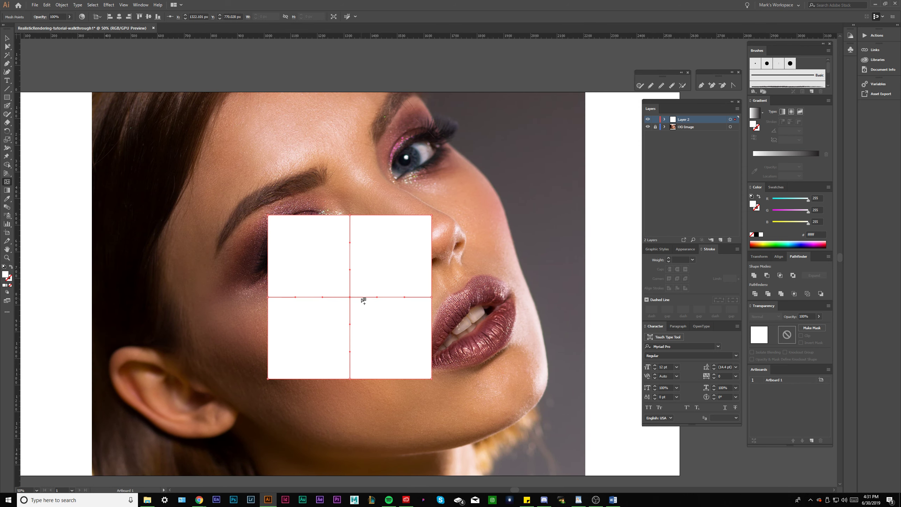
mouse_move(358, 299)
left_mouse_down()
mouse_move(368, 305)
mouse_move(361, 298)
left_mouse_up()
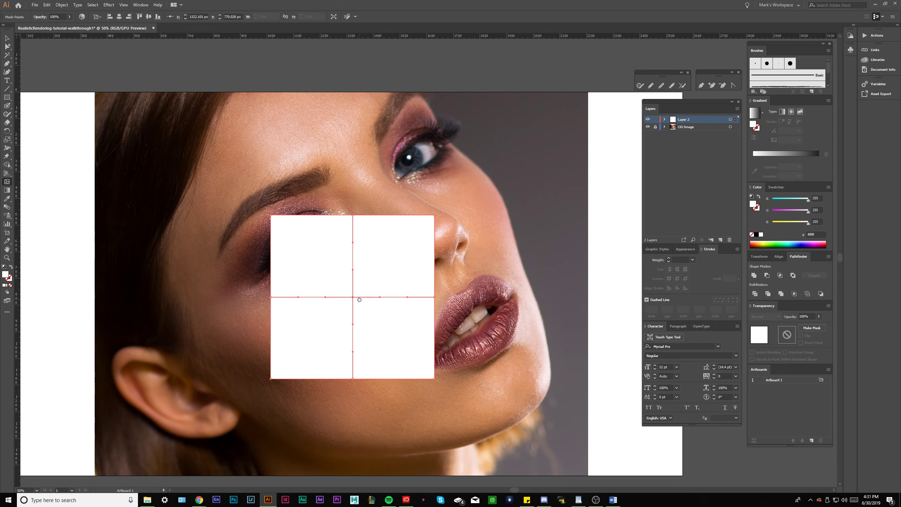
scroll(355, 300, "up", 4)
scroll(354, 297, "down", 4)
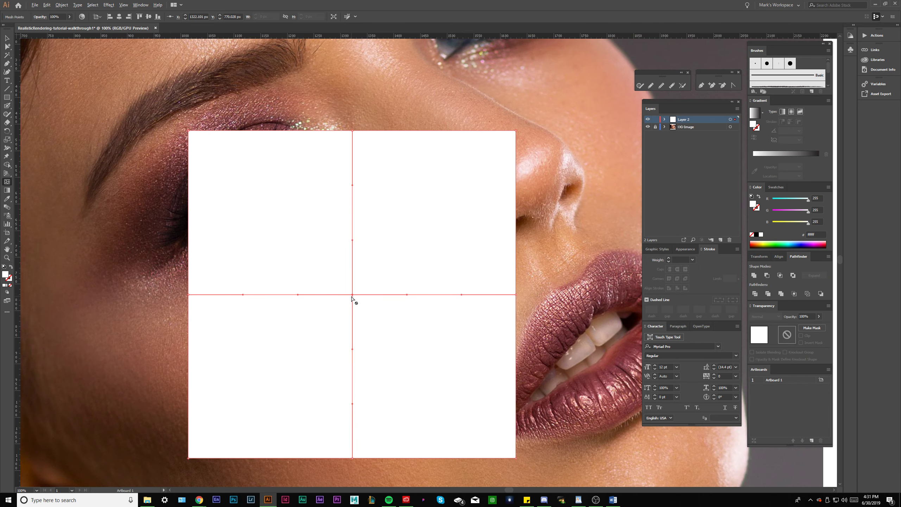
Draw a four-sided path with one curved corner using the Pen tool beside the artboard.
left_click(7, 64)
mouse_move(137, 90)
left_mouse_down()
mouse_move(307, 103)
mouse_move(517, 166)
left_mouse_up()
left_click(222, 175)
left_click_drag(222, 235, 214, 242)
left_click(304, 235)
left_click(288, 189)
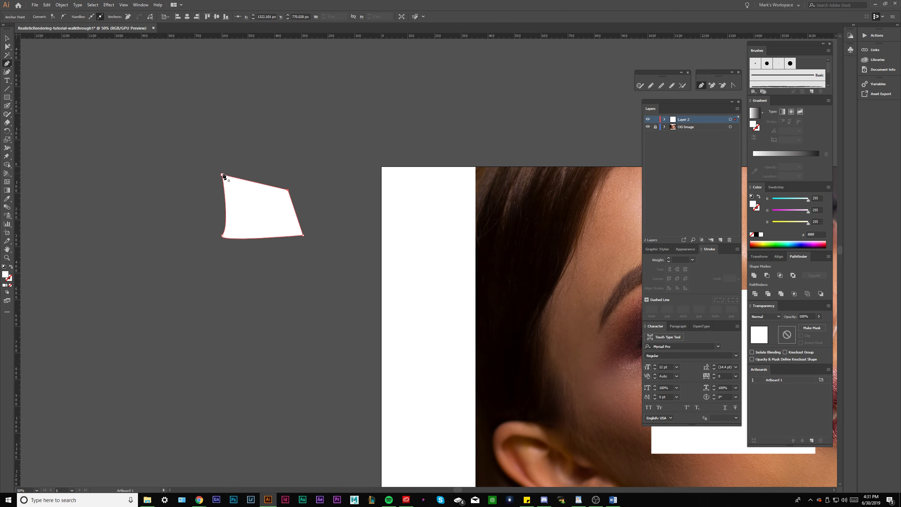
left_click(222, 174)
scroll(240, 185, "up", 2)
left_click_drag(223, 168, 165, 175)
left_click(7, 38)
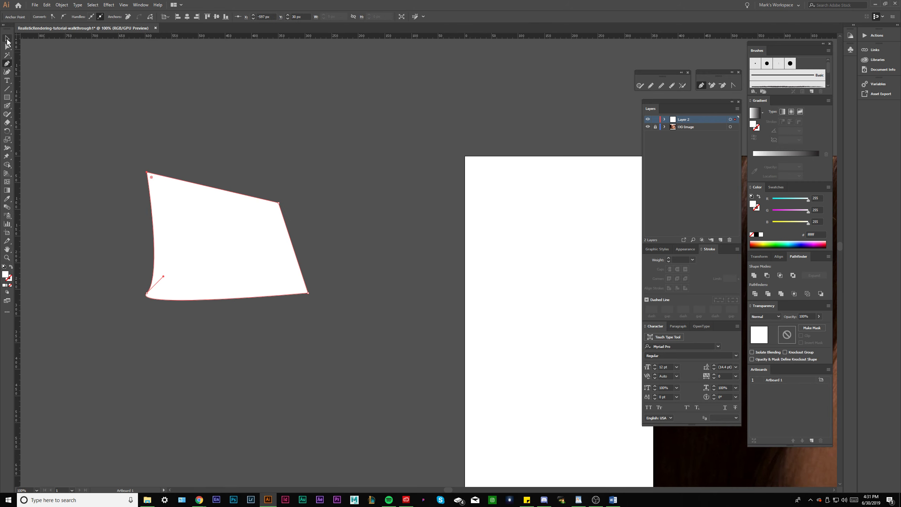
left_click(100, 94)
Add a mesh point inside the drawn path with the Mesh tool.
scroll(165, 164, "down", 2)
scroll(312, 301, "down", 1)
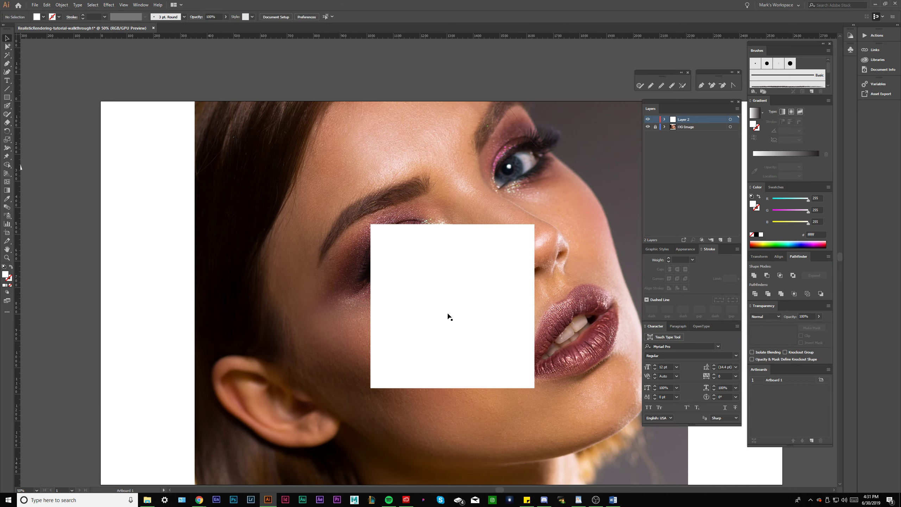
scroll(426, 257, "up", 1)
left_click(458, 303)
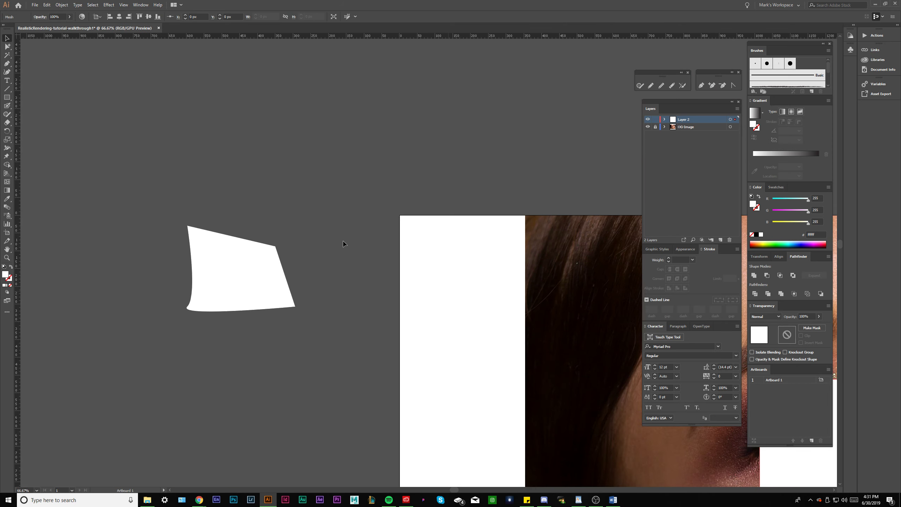
scroll(342, 245, "up", 2)
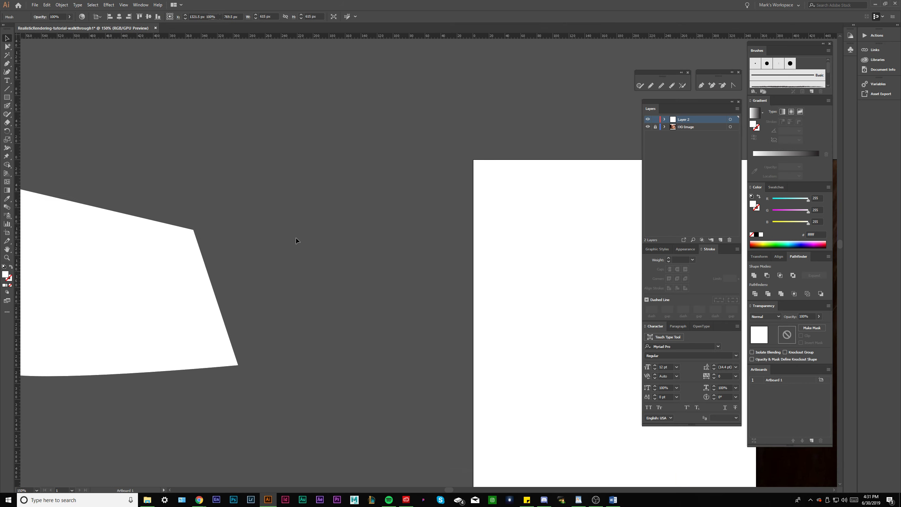
left_click_drag(301, 239, 483, 262)
left_click(277, 306)
scroll(294, 340, "down", 1)
scroll(284, 342, "up", 1)
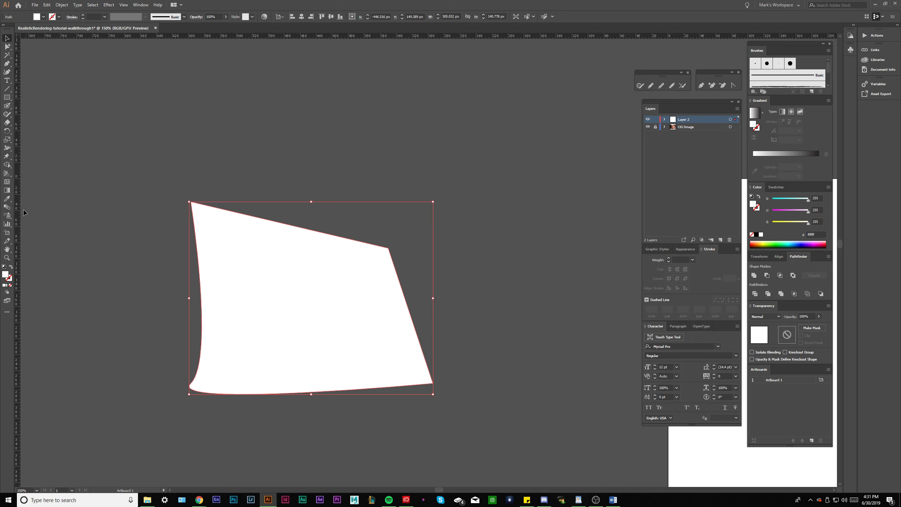
left_click(7, 182)
left_click(295, 320)
Select and delete the meshed path.
scroll(312, 358, "down", 1)
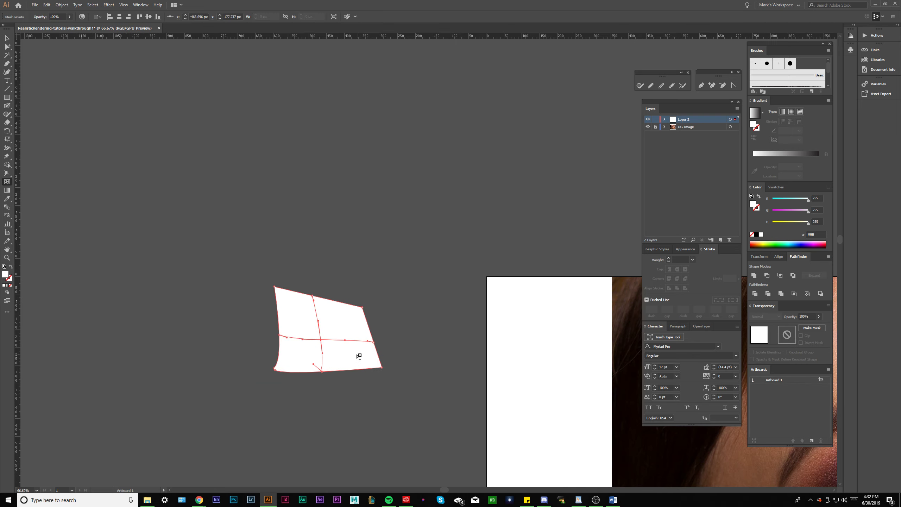
key("v")
left_click_drag(388, 409, 264, 330)
scroll(264, 329, "down", 1)
scroll(264, 330, "down", 1)
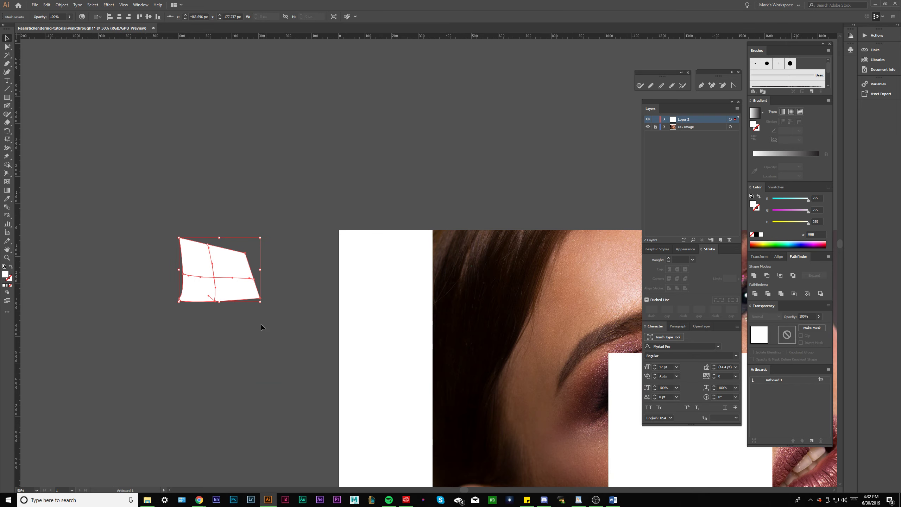
left_click(212, 277)
key("Delete")
Rotate the mesh square to a tilted angle.
left_click_drag(709, 476, 441, 283)
scroll(441, 284, "down", 1)
scroll(441, 284, "up", 1)
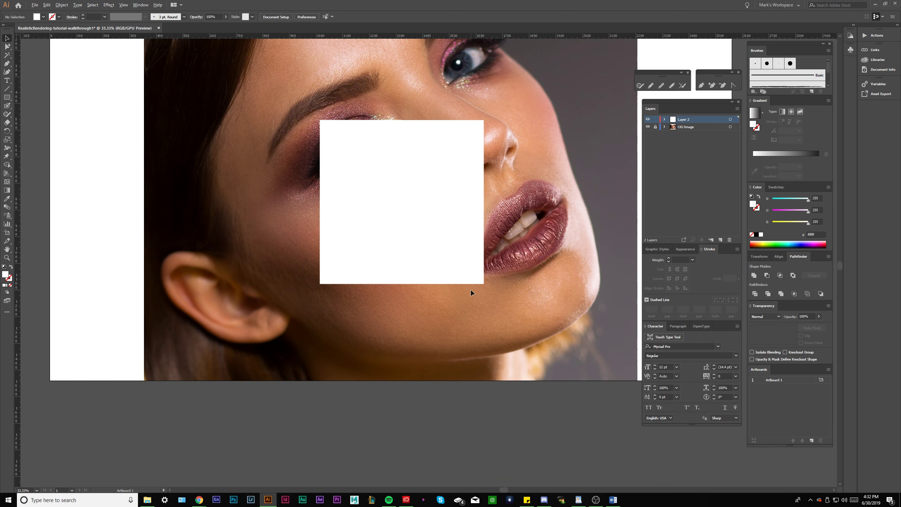
left_click_drag(430, 194, 396, 267)
scroll(395, 267, "up", 1)
left_click(358, 304)
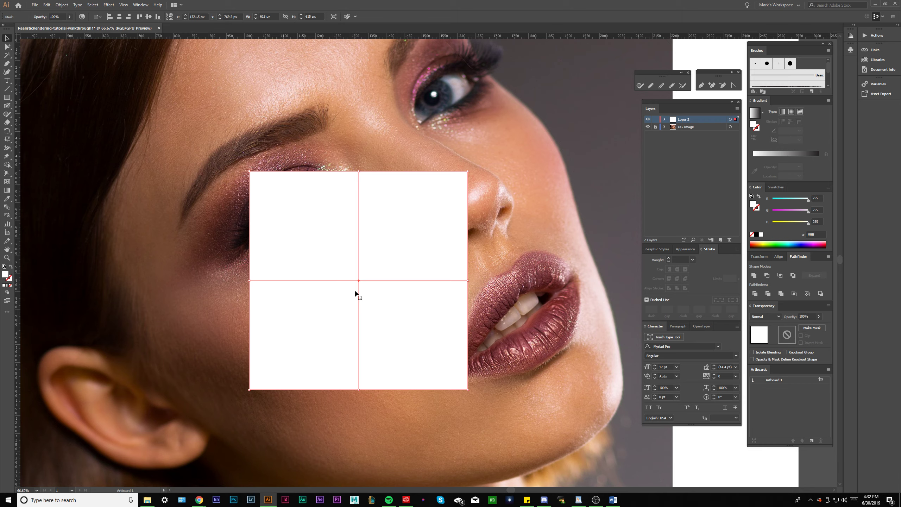
scroll(357, 292, "down", 1)
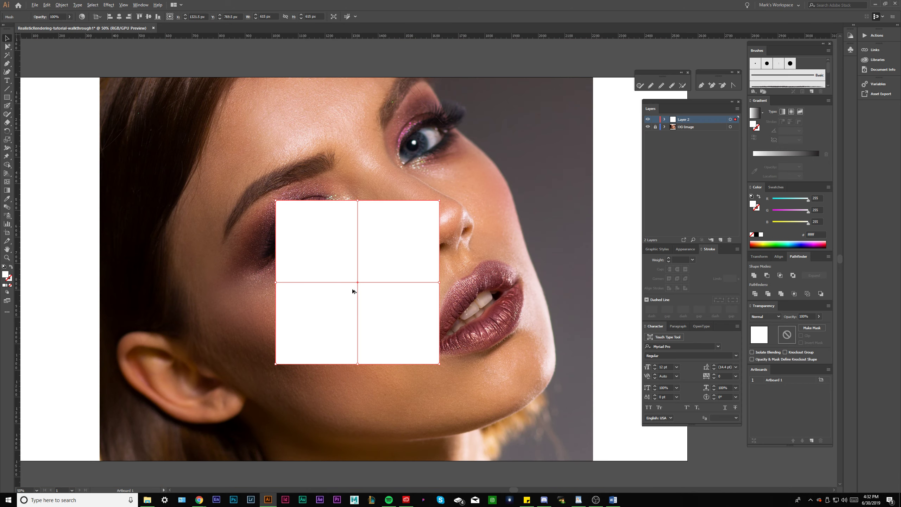
left_click_drag(358, 255, 358, 263)
scroll(358, 263, "up", 1)
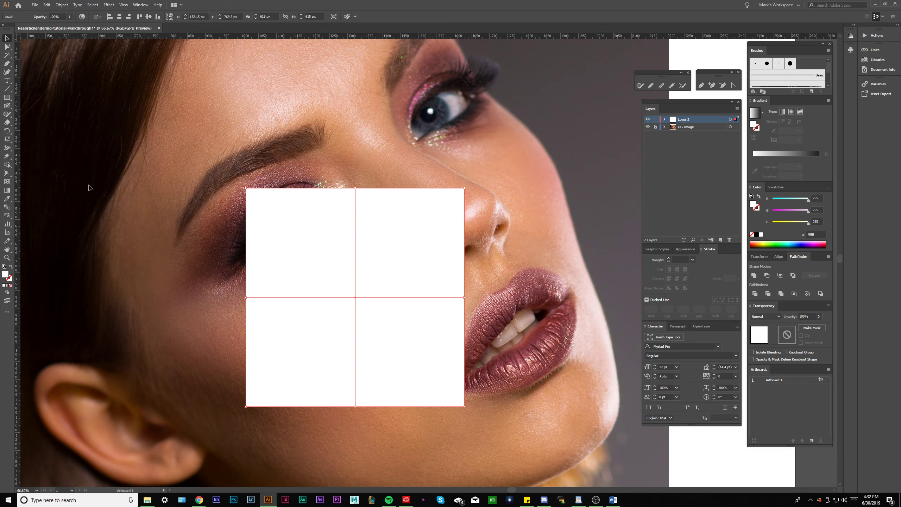
left_click_drag(468, 185, 393, 143)
scroll(435, 177, "down", 1)
left_click(488, 171)
left_click_drag(489, 170, 455, 236)
Move the rotated mesh square off the photo to above the artboard.
left_click_drag(409, 375, 227, 322)
scroll(335, 284, "down", 2)
left_click_drag(283, 287, 341, 98)
left_click(445, 172)
scroll(375, 158, "up", 1)
left_click(345, 152)
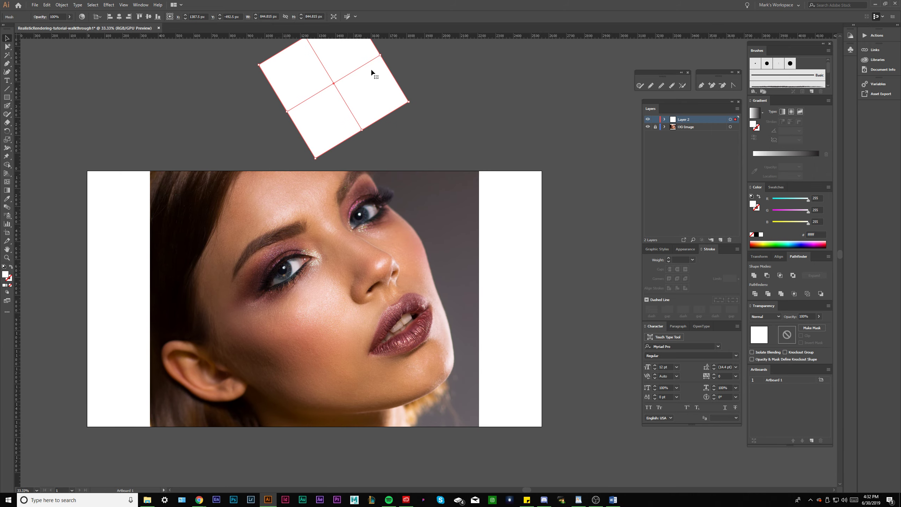
left_click_drag(324, 73, 346, 96)
Rename the top layer to face-bg.
double_click(683, 121)
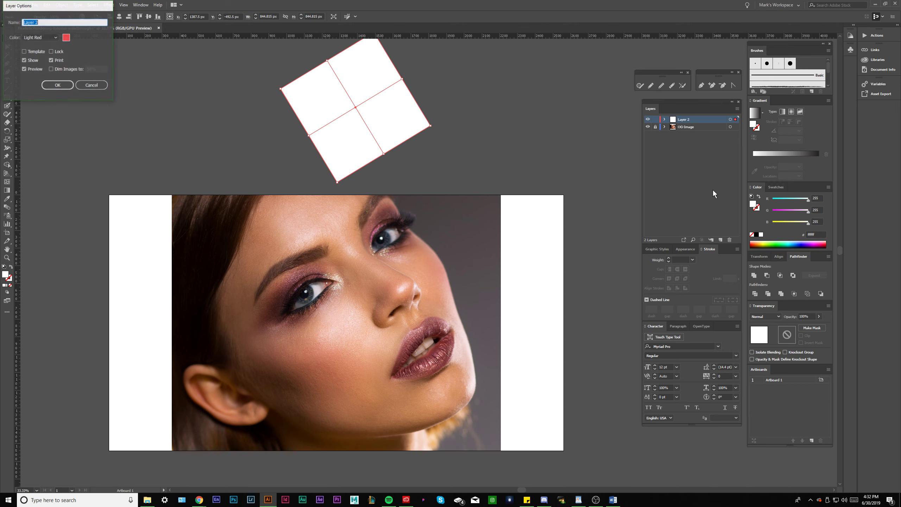
type("face")
key("Return")
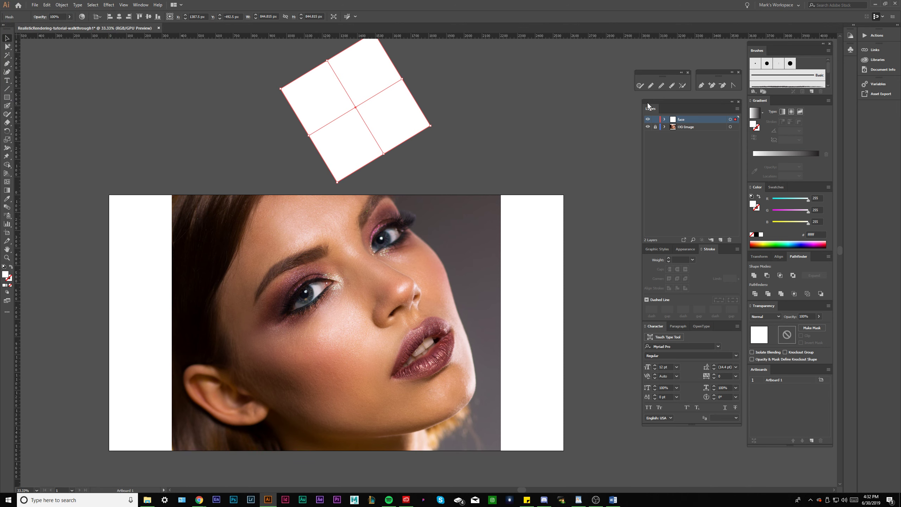
double_click(681, 120)
type("-bg")
key("Return")
left_click(227, 157)
scroll(228, 174, "up", 1)
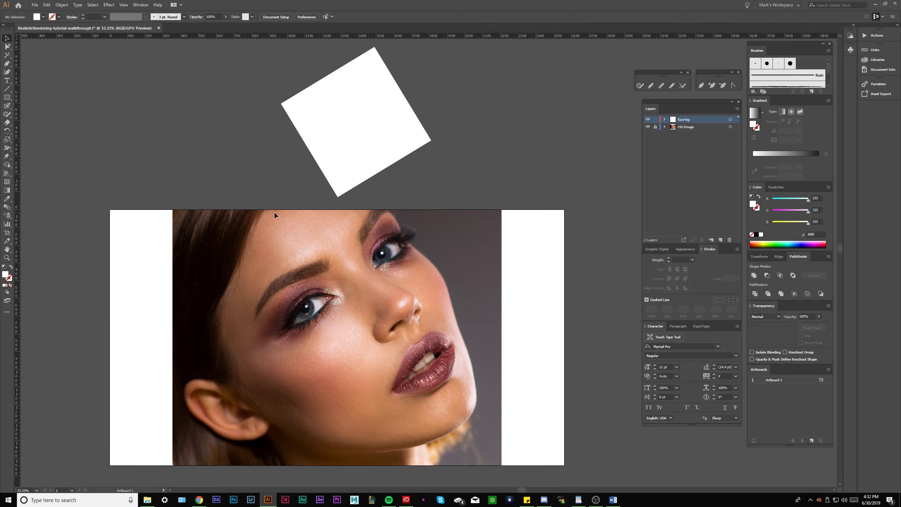
left_click(351, 163)
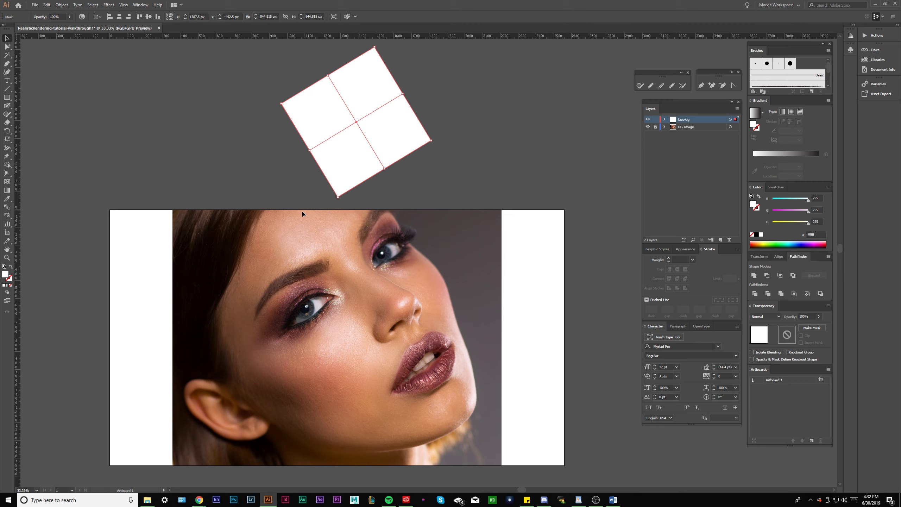
Open the Maya file MDMatteo_Joan_of_Arc_Head_28_Pre_Ear_Merge.mb from the Sem_1 > Maya > Joan_of_Arc folder on Mark Hard Drive.
left_click(146, 500)
left_click(310, 315)
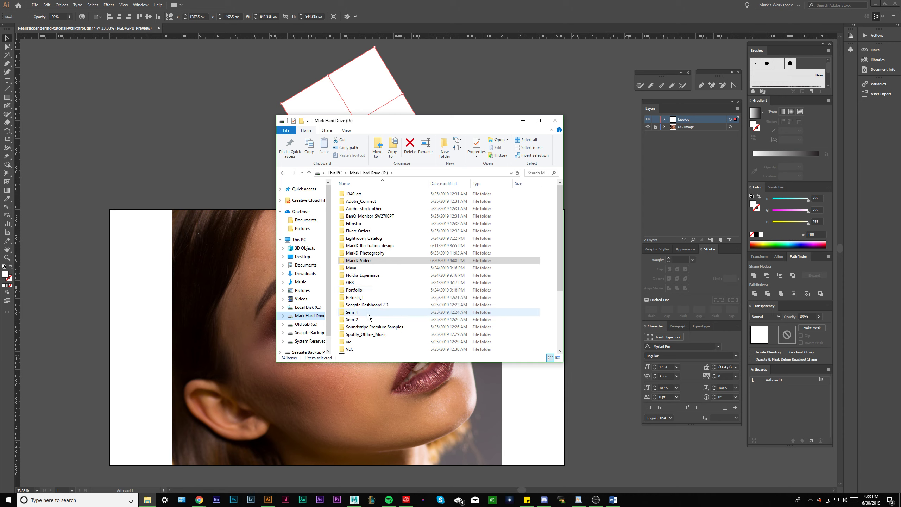
double_click(367, 319)
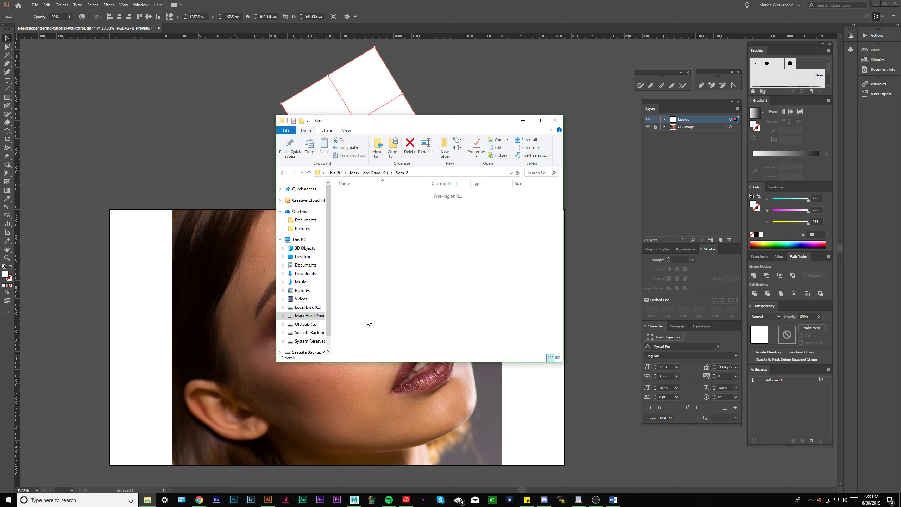
left_click(365, 173)
double_click(351, 312)
double_click(362, 210)
double_click(361, 210)
scroll(429, 284, "down", 10)
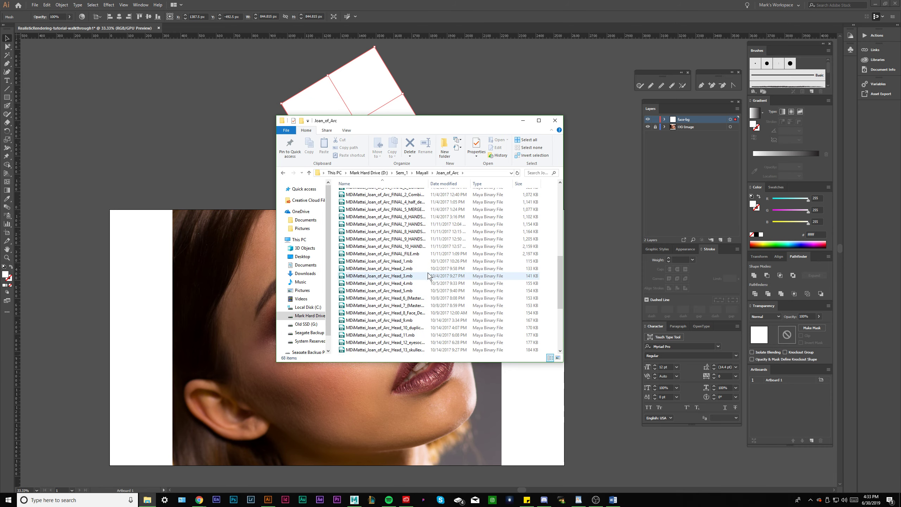
left_click_drag(422, 121, 420, 121)
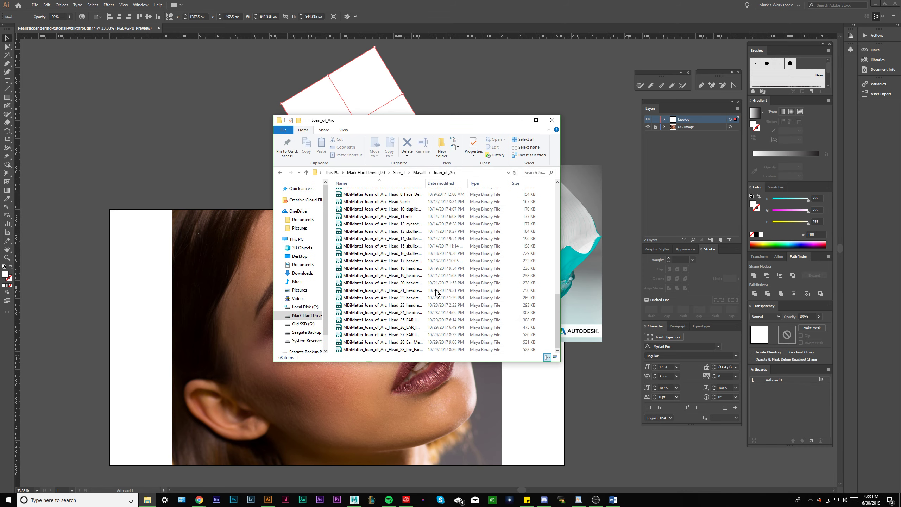
left_click_drag(426, 183, 462, 193)
scroll(440, 320, "down", 2)
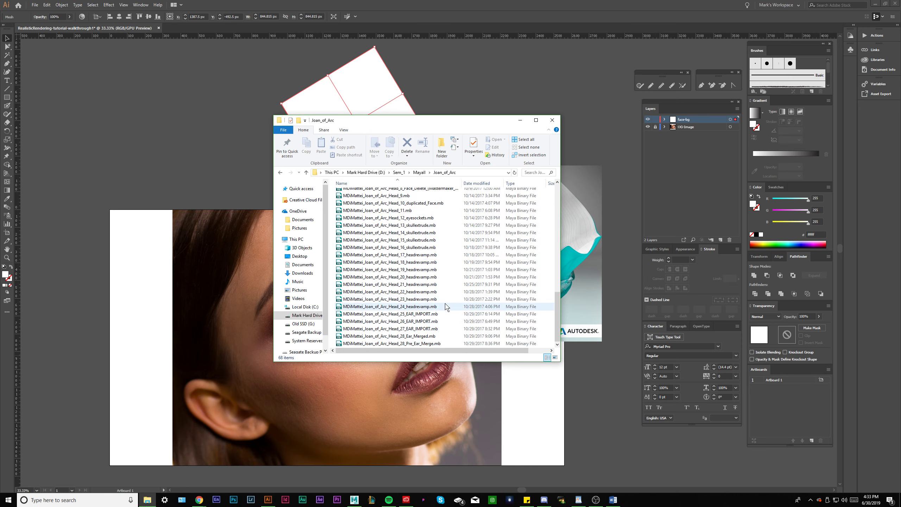
double_click(442, 344)
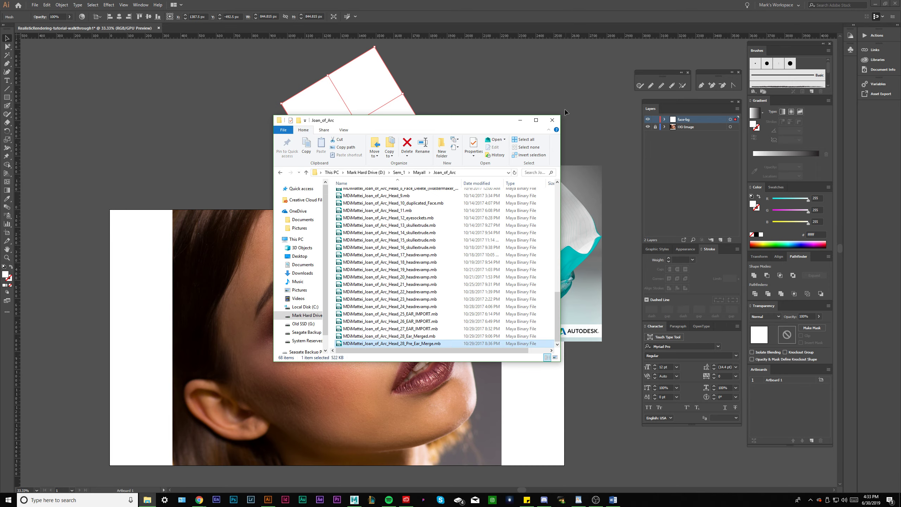
left_click(552, 121)
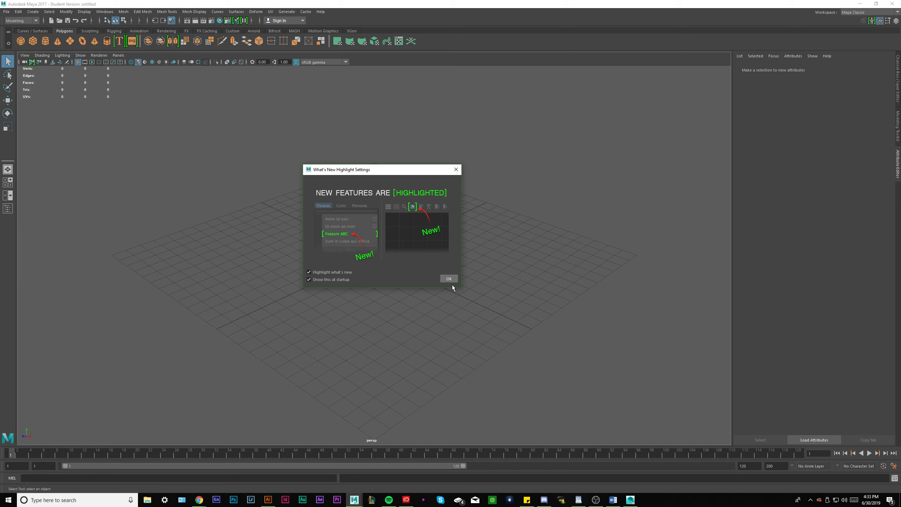
Dismiss the What's New Highlight Settings dialog and the scene error message in Maya.
left_click(449, 279)
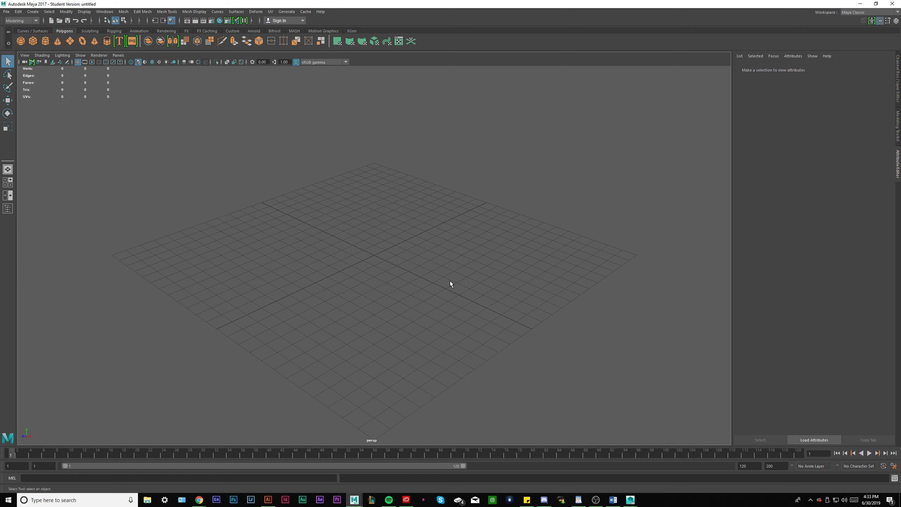
left_click_drag(356, 266, 427, 234)
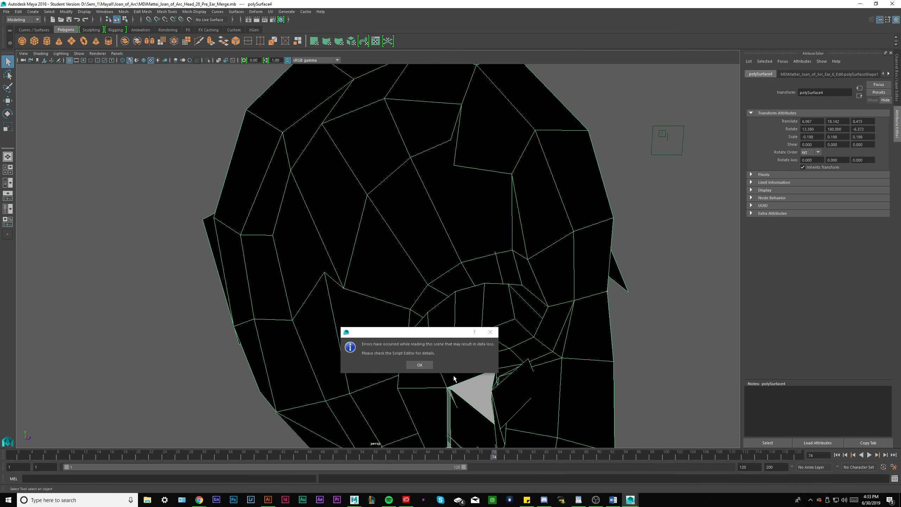
left_click(456, 169)
left_click(421, 365)
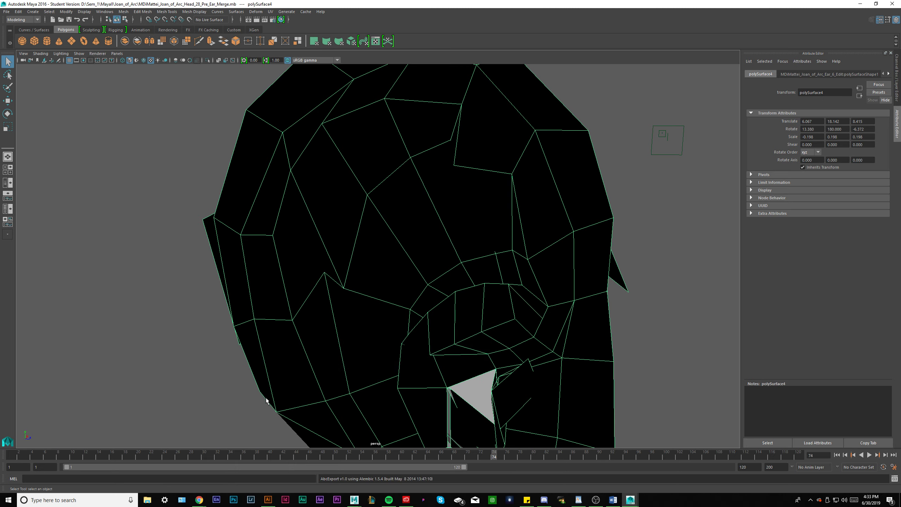
Orbit and zoom around the loaded head model in the Maya viewport to inspect it.
scroll(329, 324, "down", 3)
left_click_drag(406, 325, 398, 293)
left_click(412, 198)
scroll(398, 294, "down", 5)
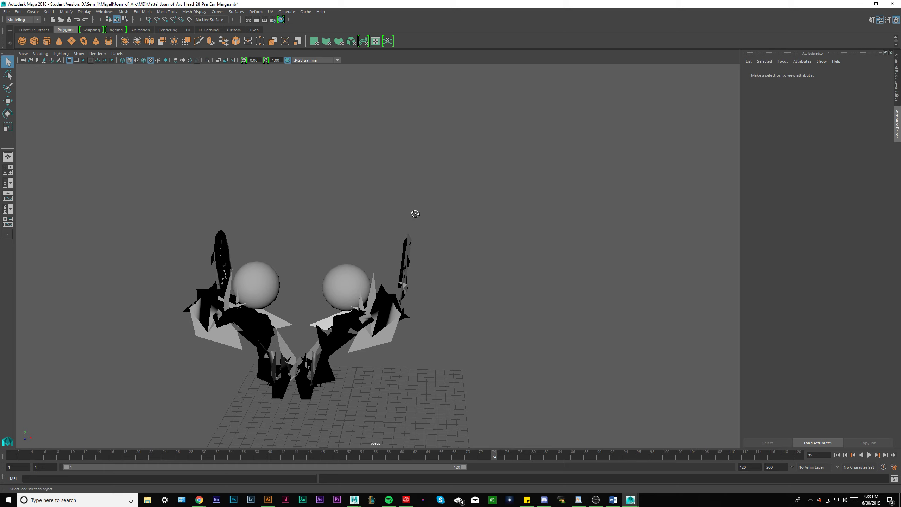
left_click_drag(414, 213, 502, 216)
left_click_drag(497, 248, 459, 308)
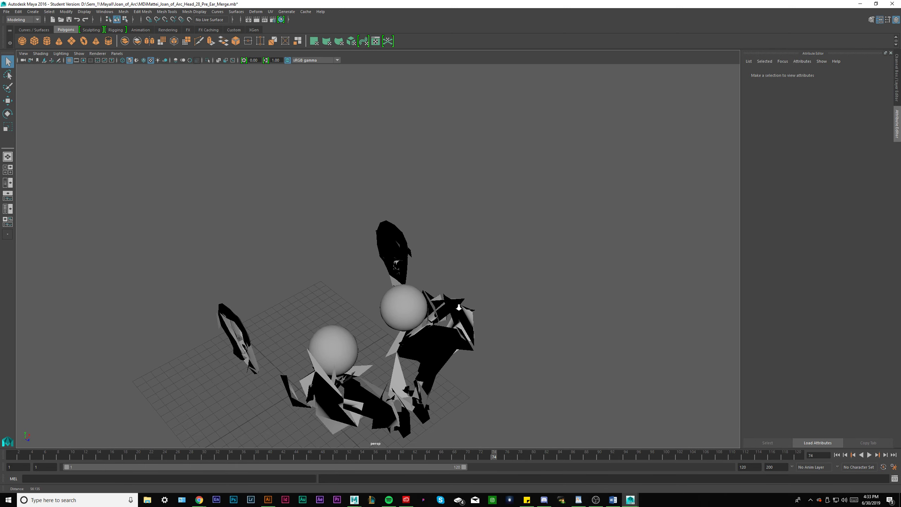
scroll(455, 298, "down", 5)
left_click_drag(448, 234, 358, 205)
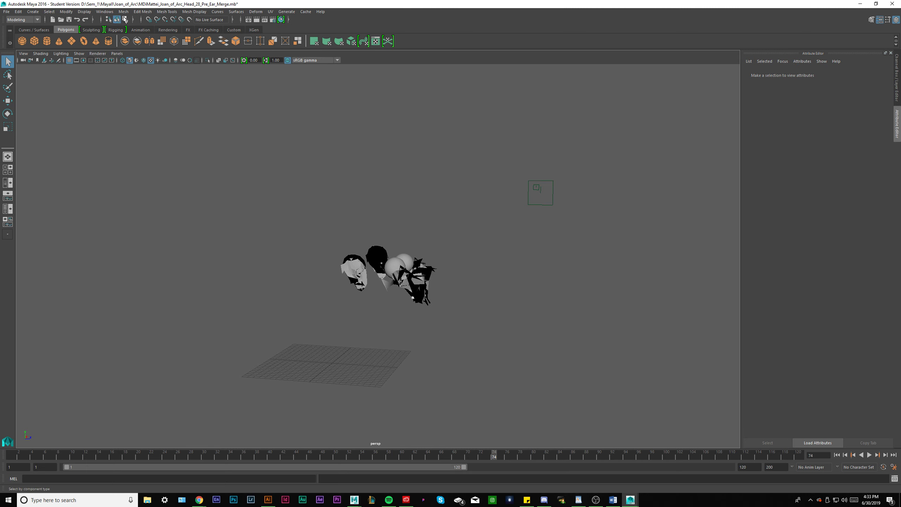
left_click(6, 11)
left_click(21, 31)
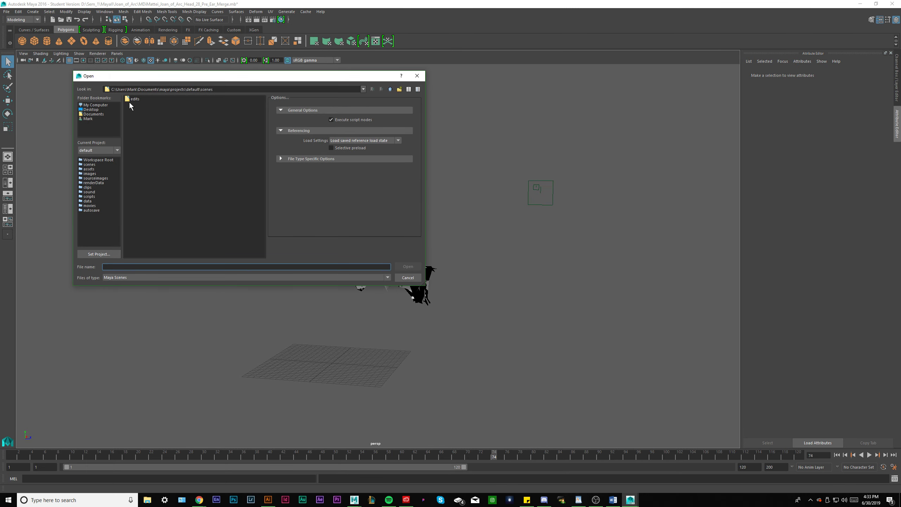
left_click(406, 278)
Open MDMatteo_Joan_of_Arc_Head_28_Ear_Merged.mb from the Joan_of_Arc folder and dismiss its error and startup dialogs.
left_click(146, 500)
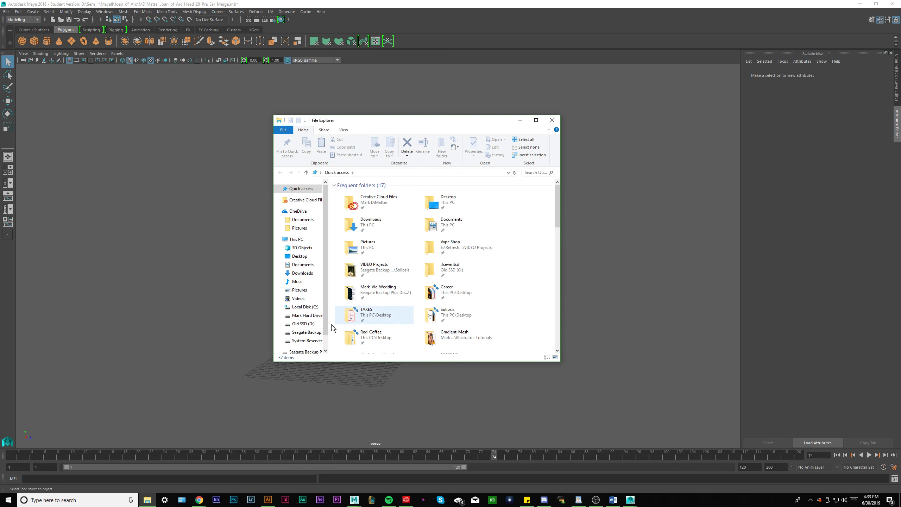
left_click(301, 315)
double_click(371, 313)
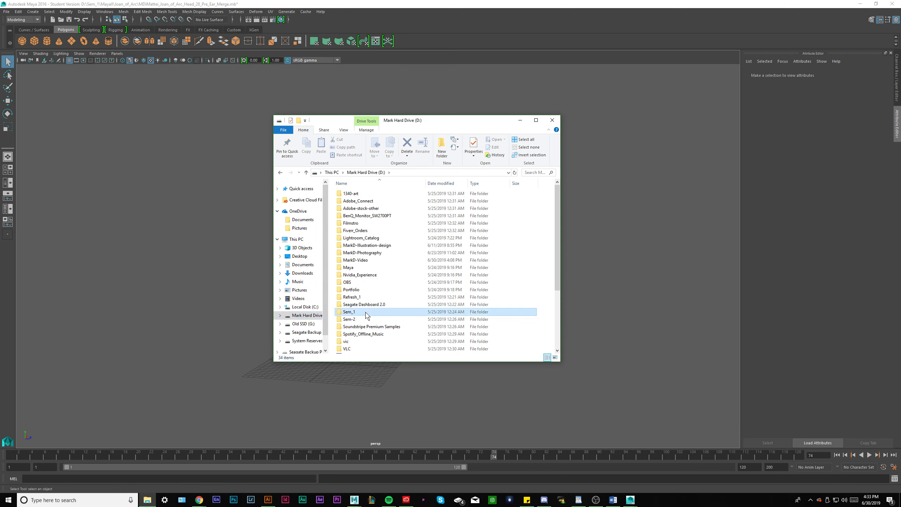
double_click(359, 223)
double_click(361, 207)
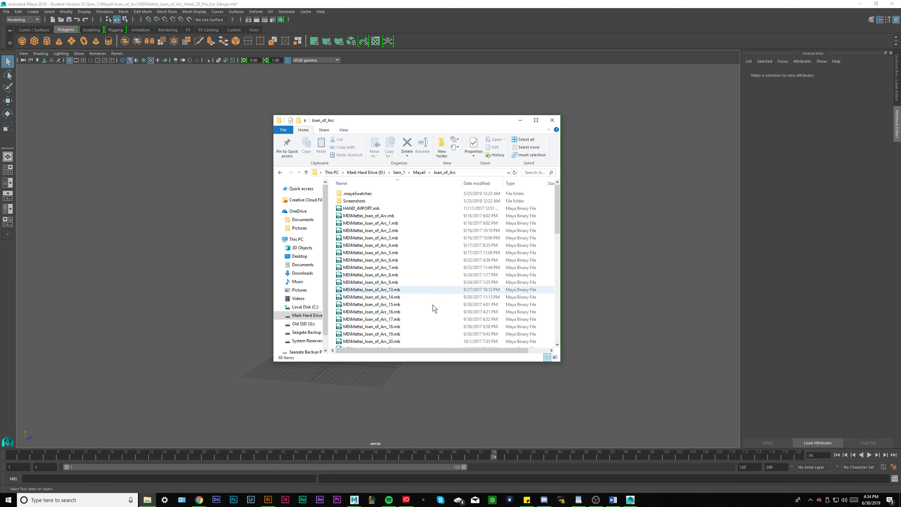
scroll(432, 320, "down", 15)
double_click(430, 336)
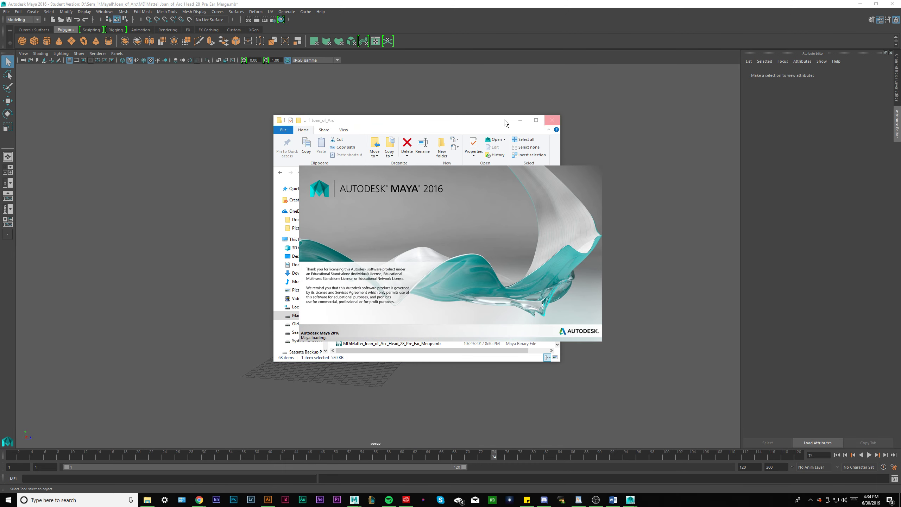
left_click(426, 120)
left_click_drag(408, 121, 134, 180)
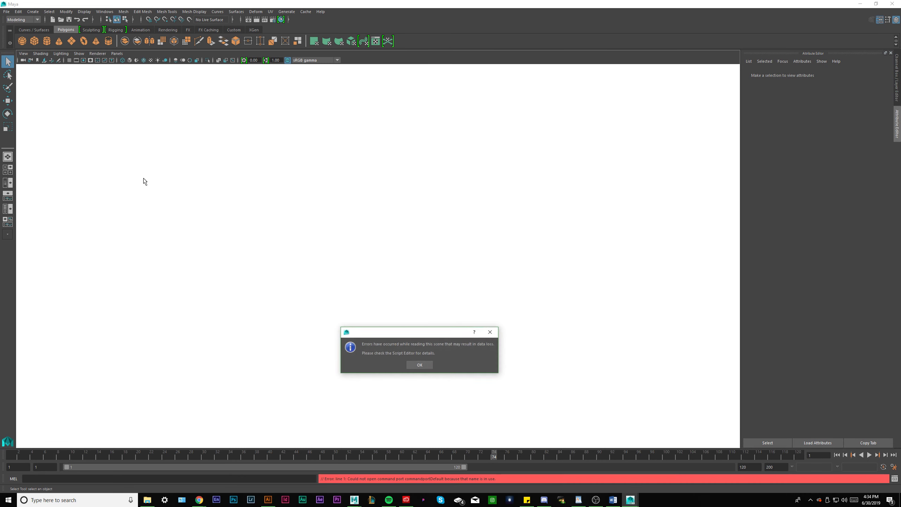
left_click(427, 368)
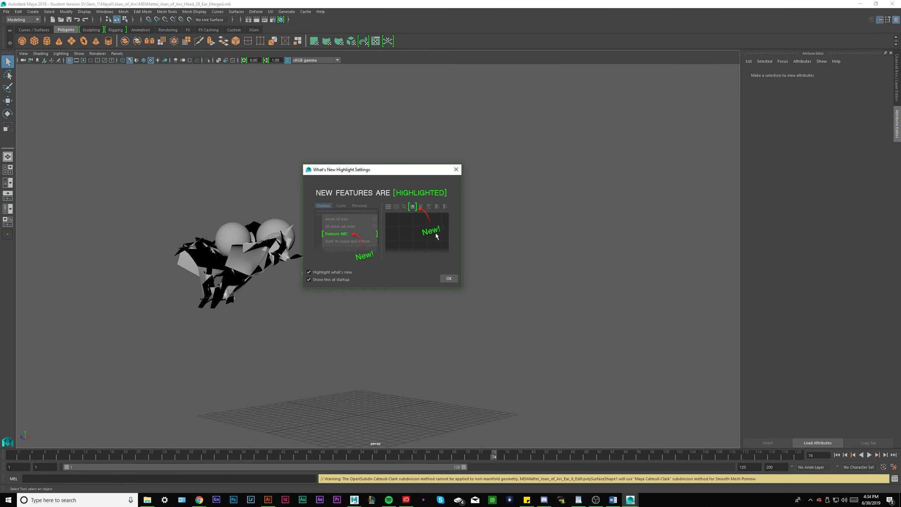
left_click(455, 169)
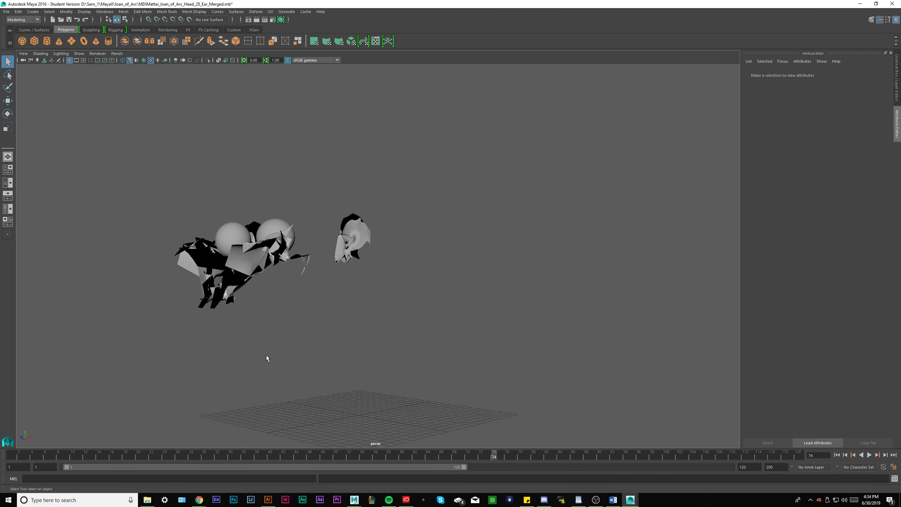
Open MDMatteo_Joan_of_Arc_Head_22_headrevamp.mb and dismiss its error and startup dialogs.
left_click(147, 500)
left_click(110, 346)
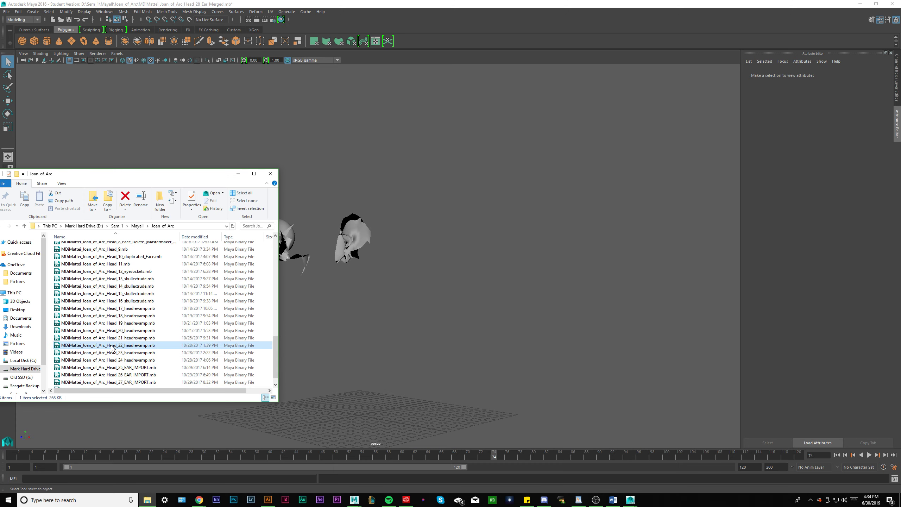
double_click(111, 346)
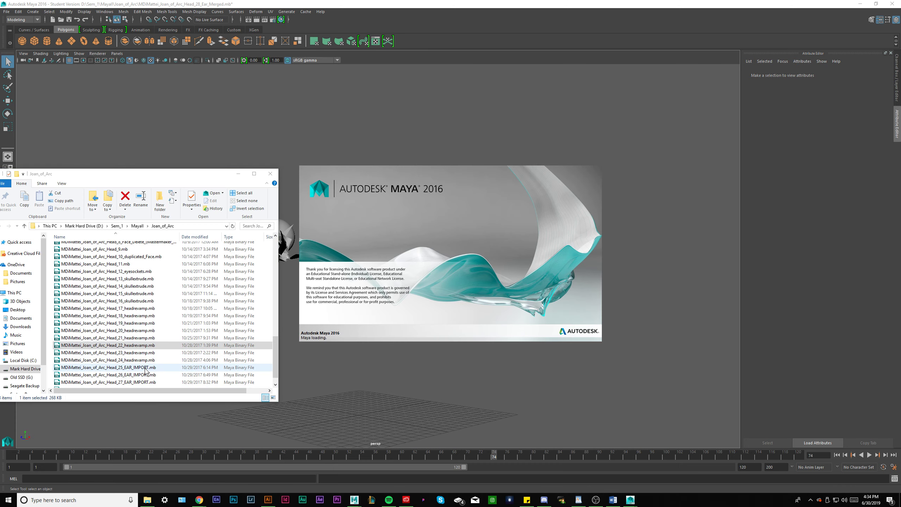
scroll(148, 369, "down", 1)
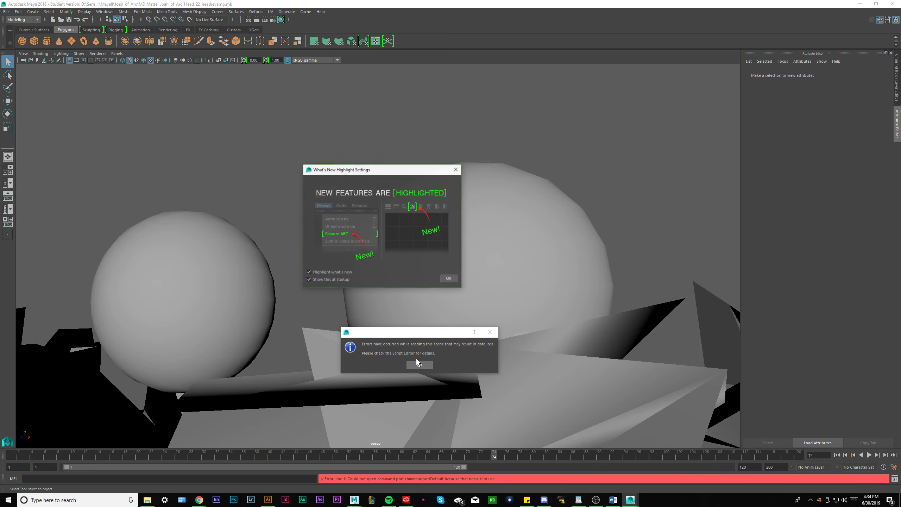
left_click(418, 366)
left_click(455, 169)
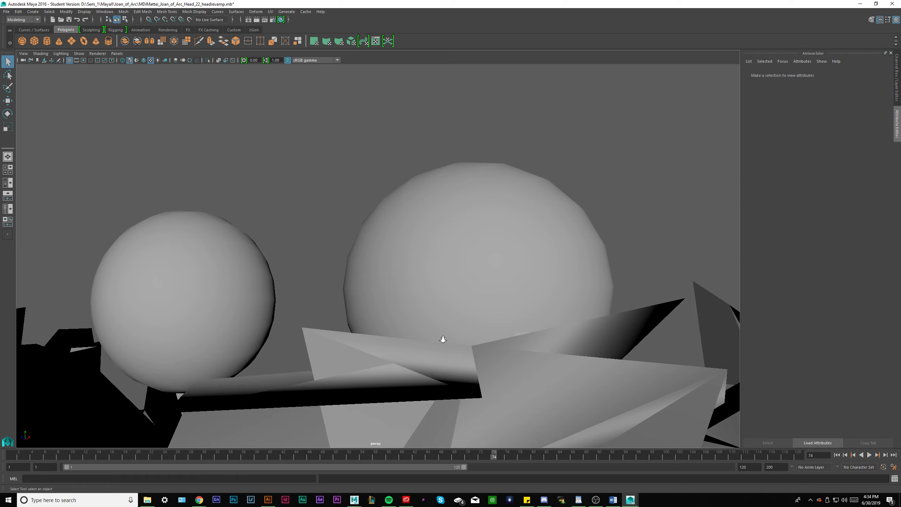
Zoom out on the headrevamp scene and close that Maya window without saving changes.
scroll(443, 339, "down", 10)
left_click_drag(399, 259, 432, 269, "alt")
left_click(892, 3)
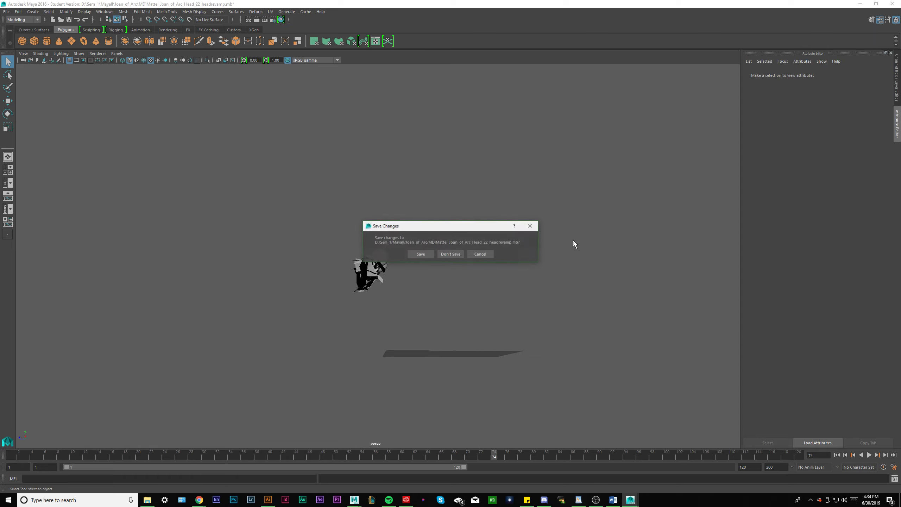
left_click(451, 256)
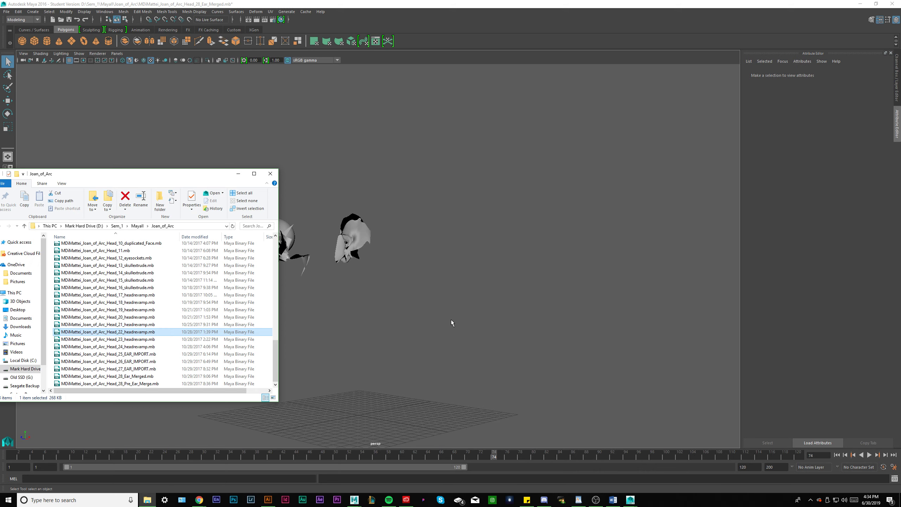
Close the remaining Maya windows, dismissing their error dialogs without saving.
left_click_drag(134, 177, 231, 186)
left_click(362, 183)
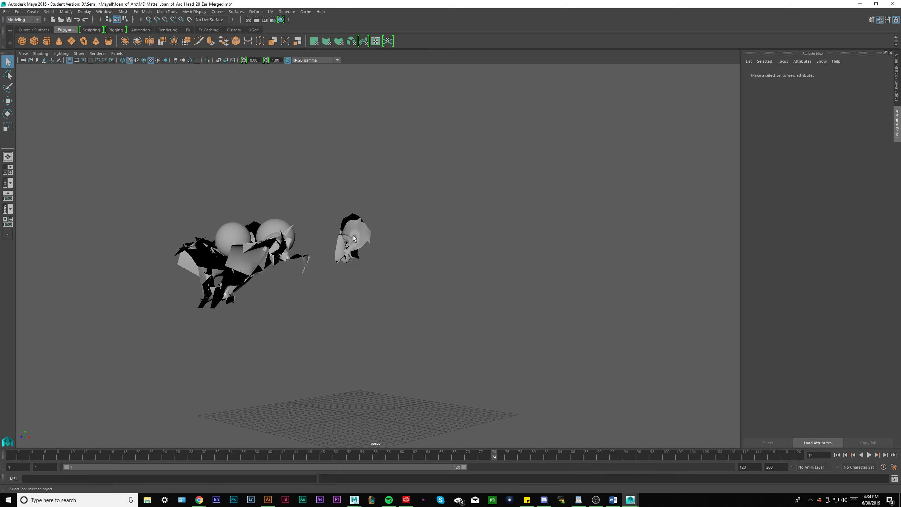
left_click(446, 252)
left_click(634, 504)
left_click(634, 504)
left_click(702, 447)
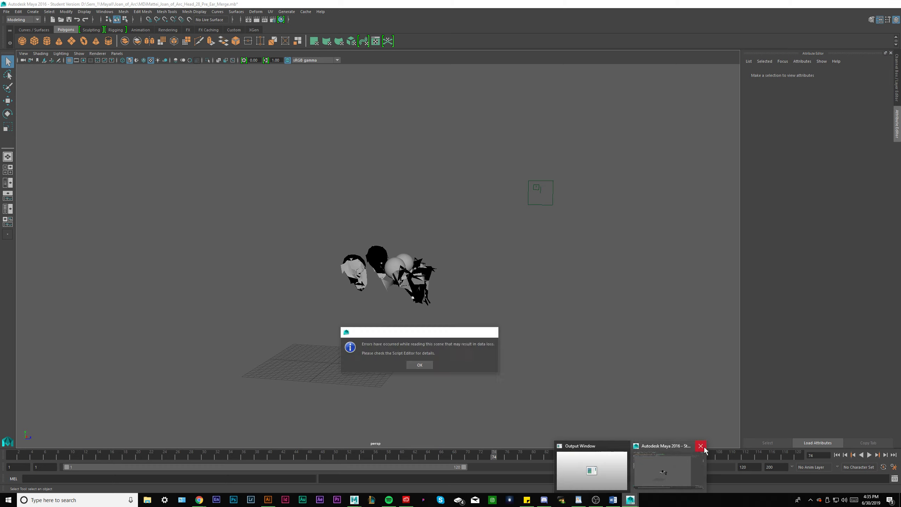
left_click(420, 365)
left_click(449, 253)
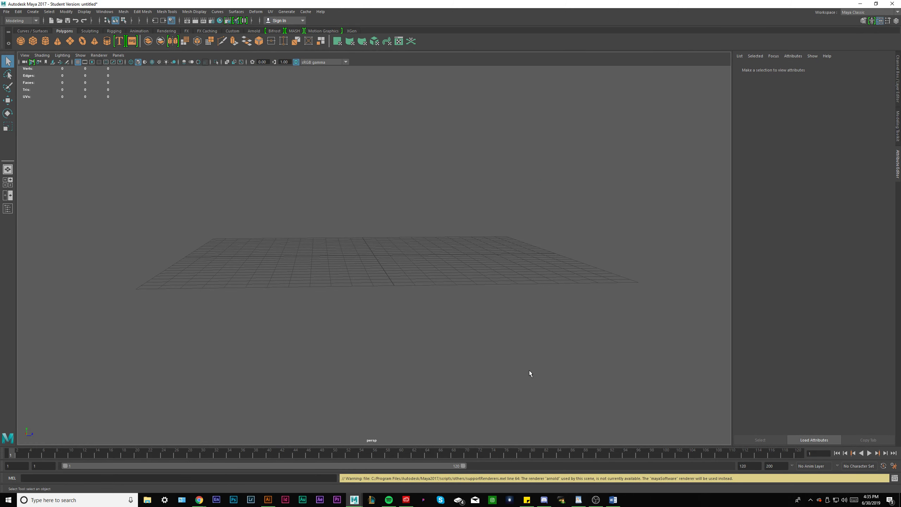
left_click(892, 4)
left_click(451, 251)
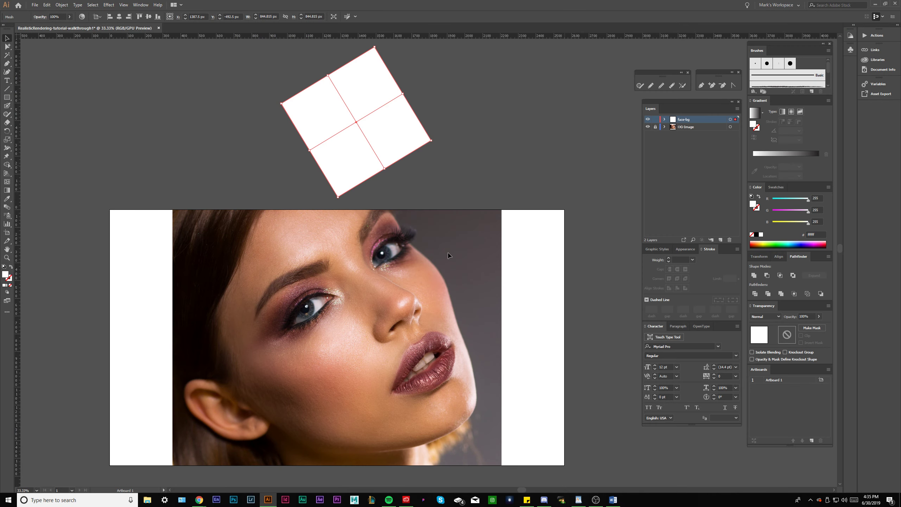
Back in Illustrator, move the rotated mesh square down onto the face, over the right eye and nose.
left_click(459, 170)
scroll(482, 168, "down", 2)
scroll(482, 168, "left", 1)
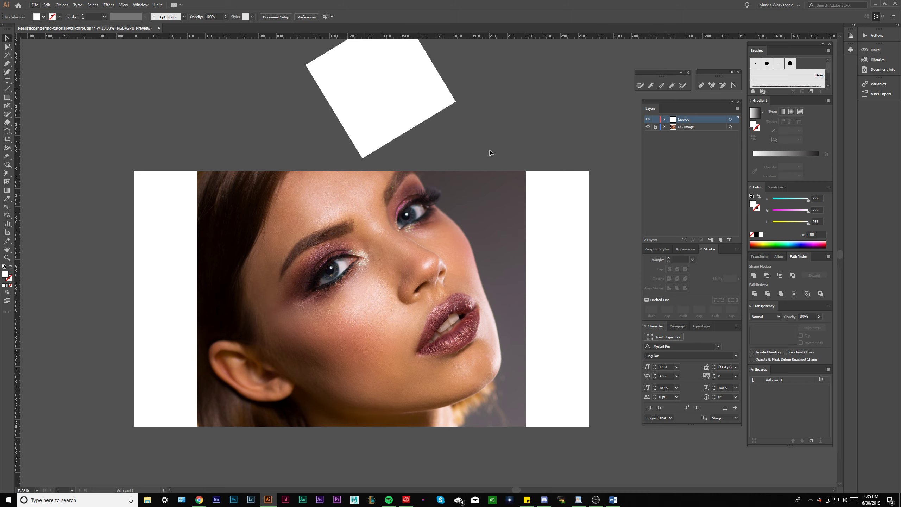
left_click(408, 109)
scroll(401, 122, "up", 1)
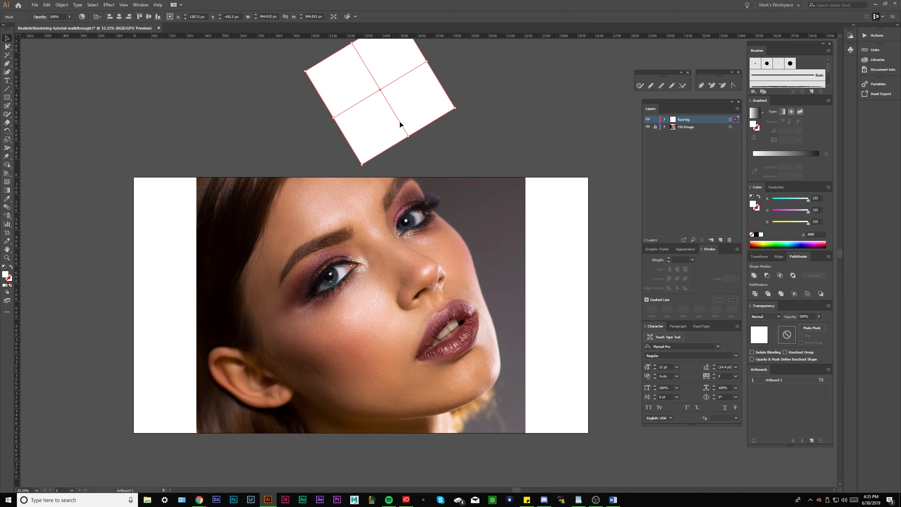
left_click_drag(399, 119, 446, 299)
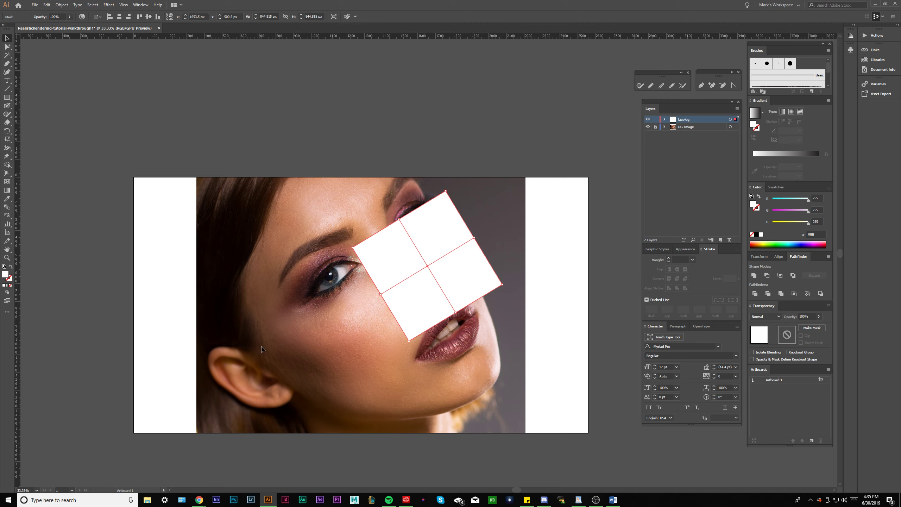
Nudge the mesh square into place so its left corner sits beside the right eye and its lower corner near the lips.
left_click_drag(450, 187, 447, 186)
left_click_drag(447, 239, 460, 272)
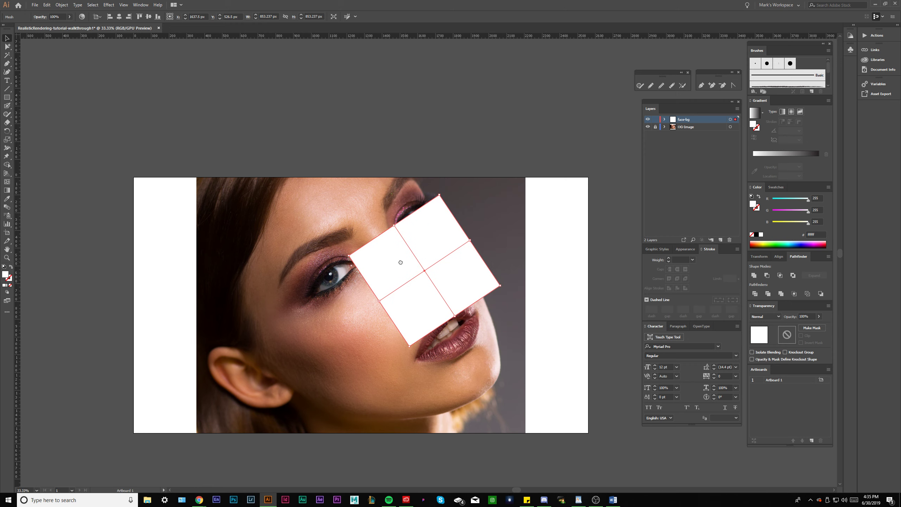
key("ctrl+plus")
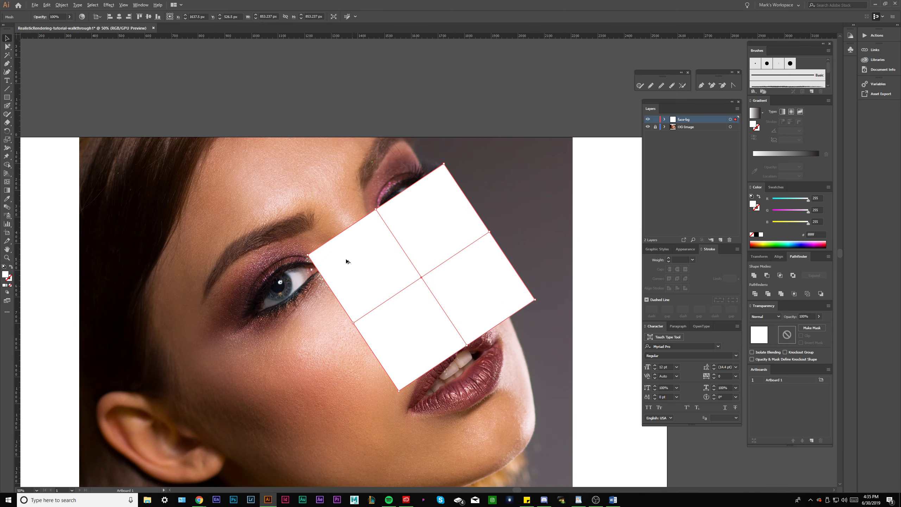
scroll(347, 261, "down", 1)
left_click_drag(407, 240, 399, 239)
scroll(351, 285, "up", 1)
left_click_drag(350, 284, 336, 282)
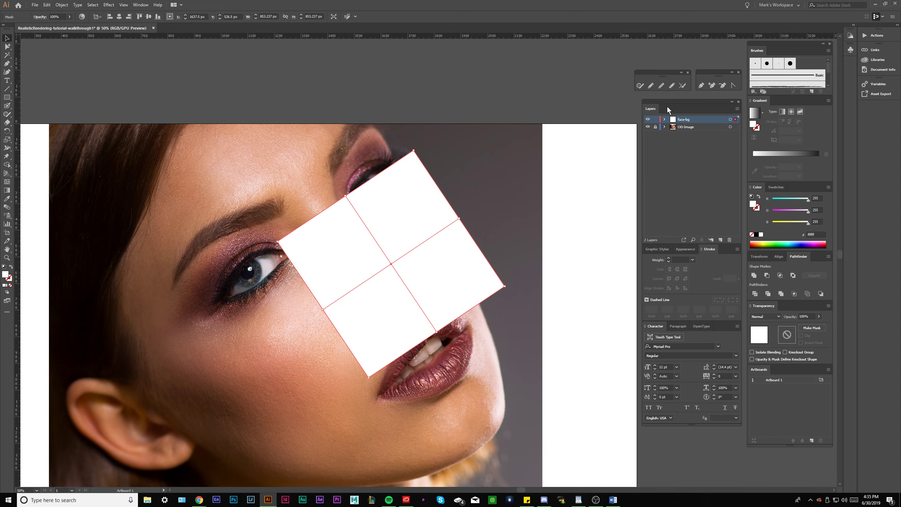
Switch the mesh layer to outline view to see the photo through it, then return to preview.
left_click(647, 120, "ctrl")
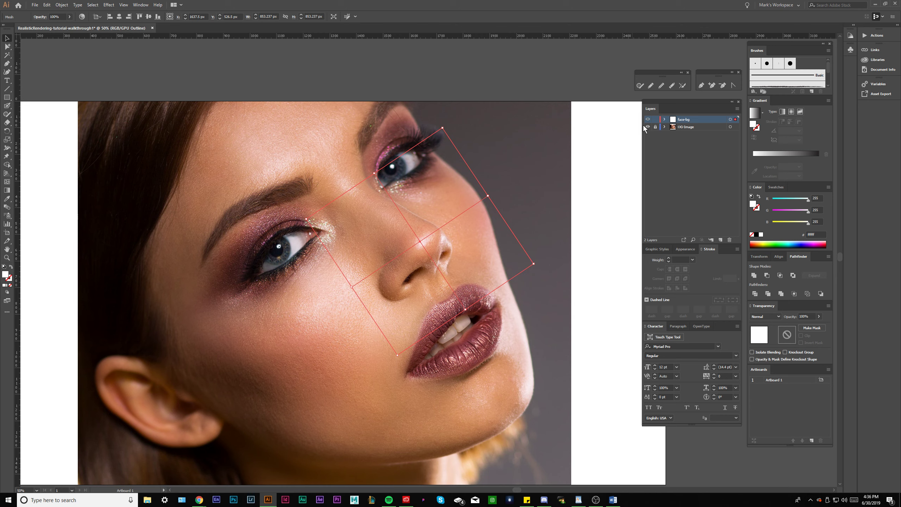
key("a")
left_click(420, 242)
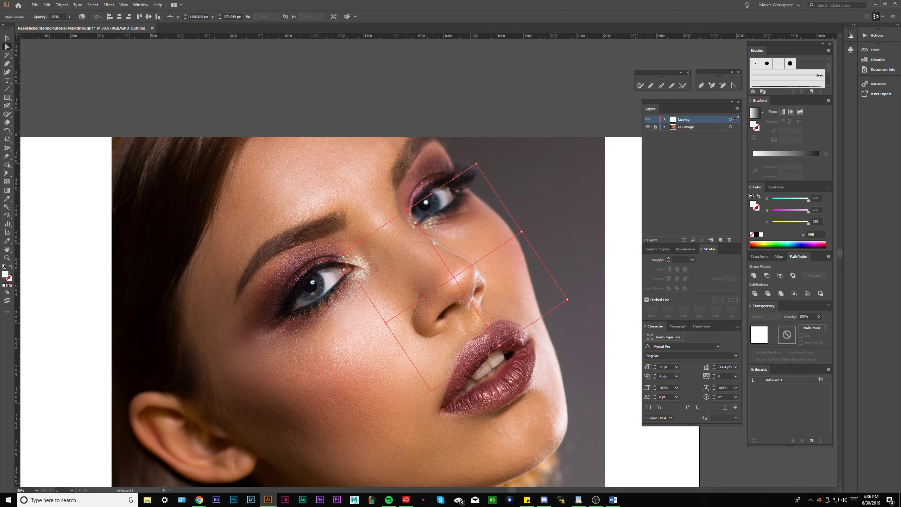
left_click_drag(412, 229, 377, 228)
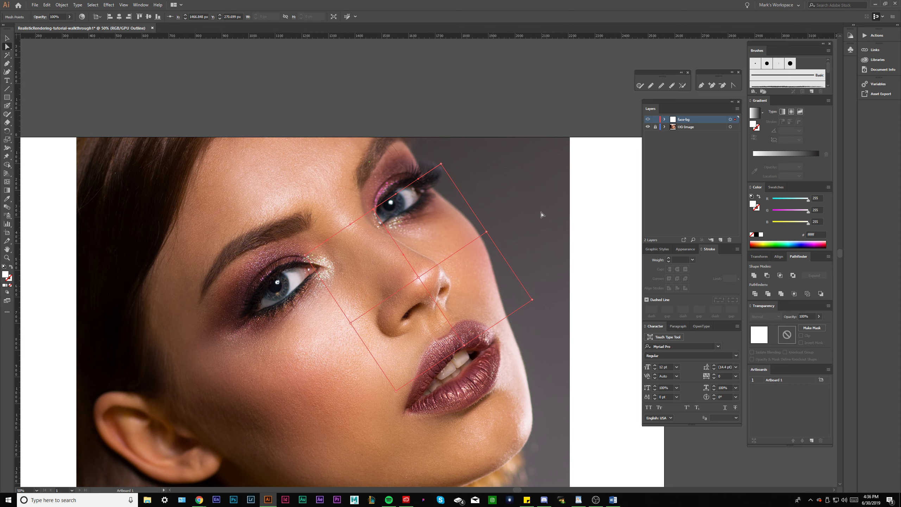
key("ctrl+y")
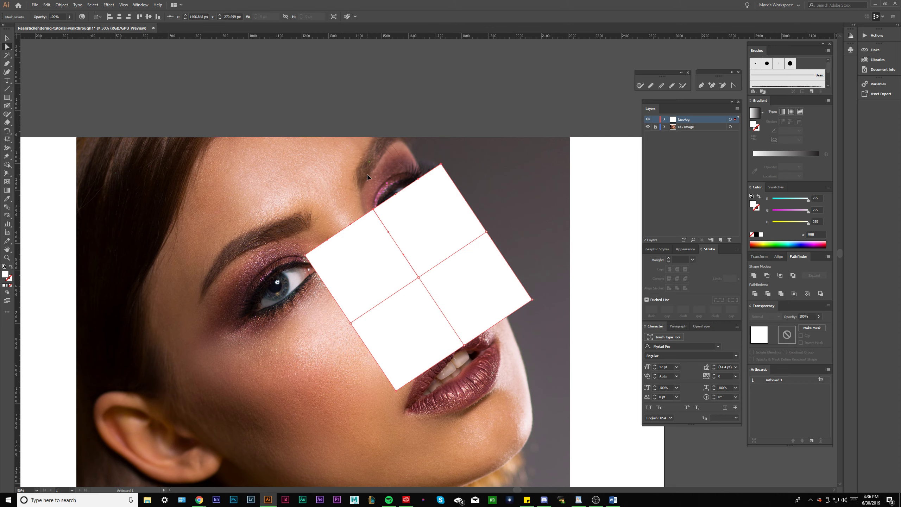
Try sampling a photo colour into the mesh with the Eyedropper, then undo those changes.
key("i")
left_click(489, 167)
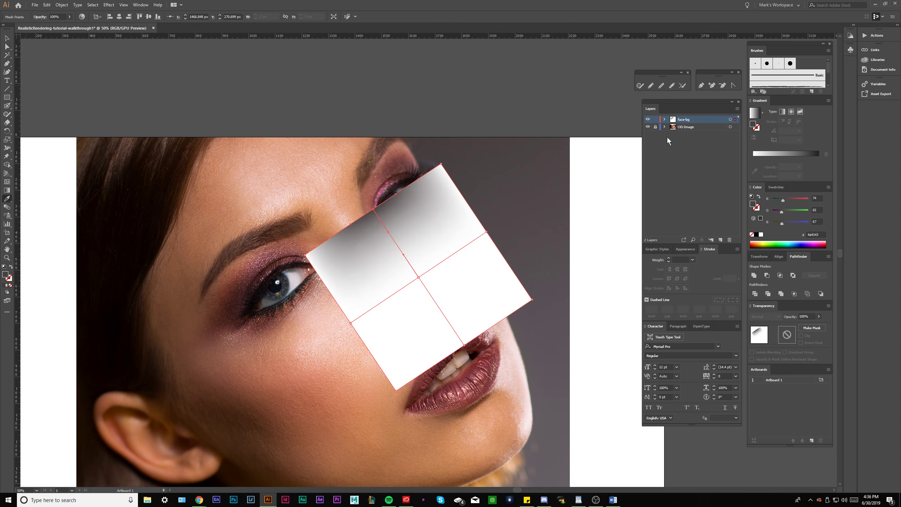
left_click(647, 120, "ctrl")
left_click(648, 119, "ctrl")
left_click(647, 119, "ctrl")
left_click(647, 119, "ctrl")
left_click(648, 119, "ctrl")
left_click(647, 119, "ctrl")
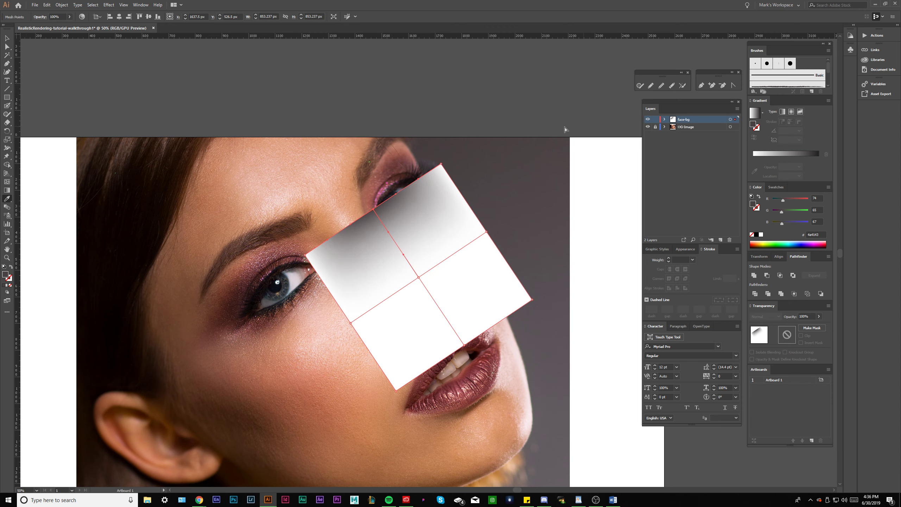
key("ctrl+z")
key("ctrl+z")
key("ctrl+z")
key("ctrl+z")
key("ctrl+z")
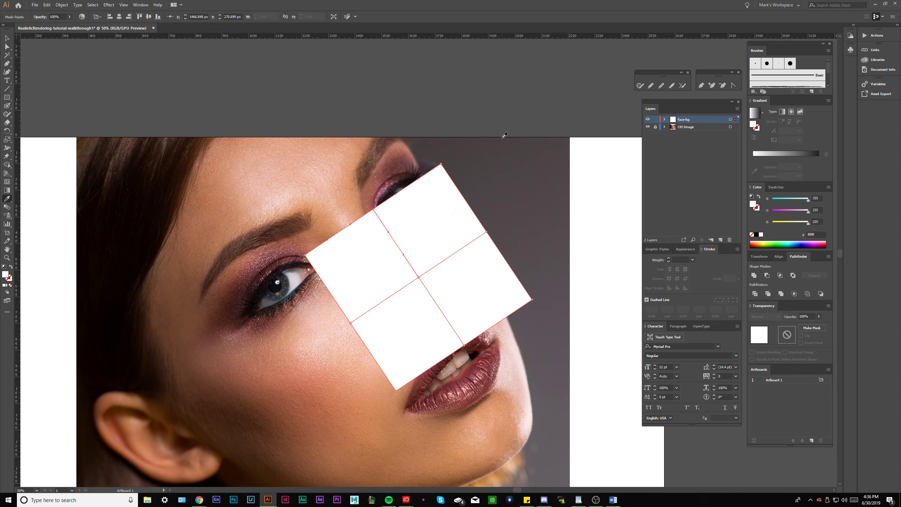
Deselect everything and show the mesh layer in outline view over the photo.
key("a")
key("ctrl+shift+a")
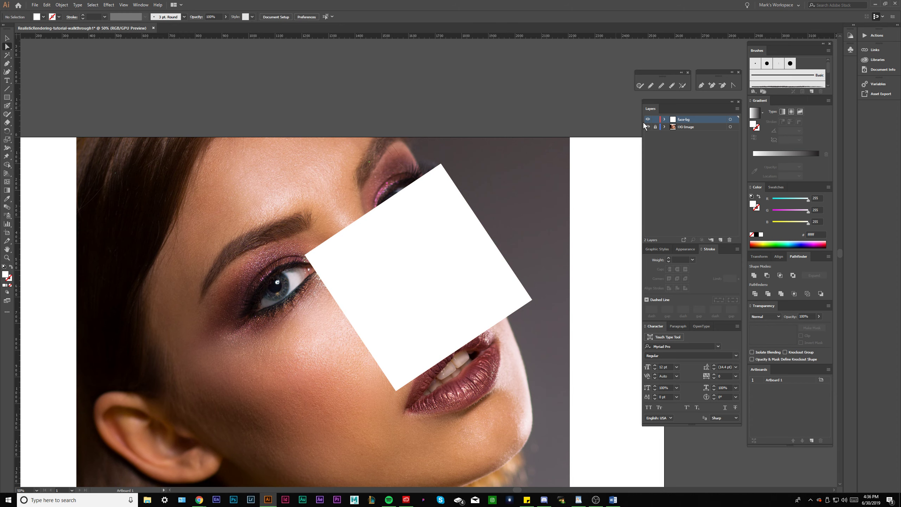
left_click(647, 120, "ctrl")
key("ctrl+y")
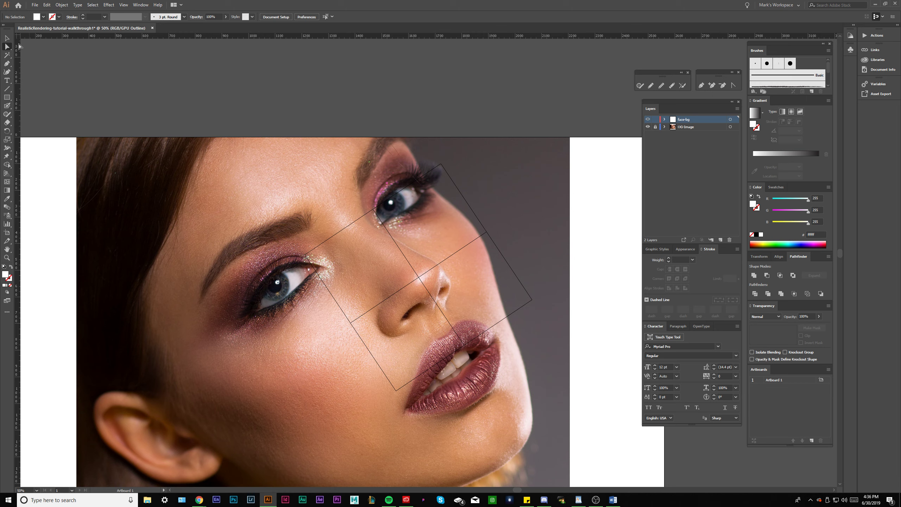
Tear off the direct selection, eyedropper and pen tool groups as floating panels beside the Layers panel.
left_click_drag(7, 47, 611, 116)
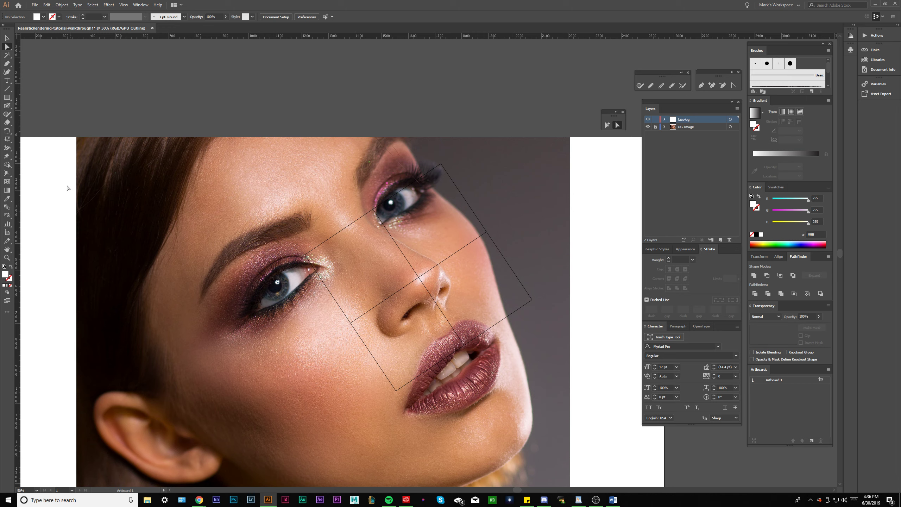
left_click(8, 200)
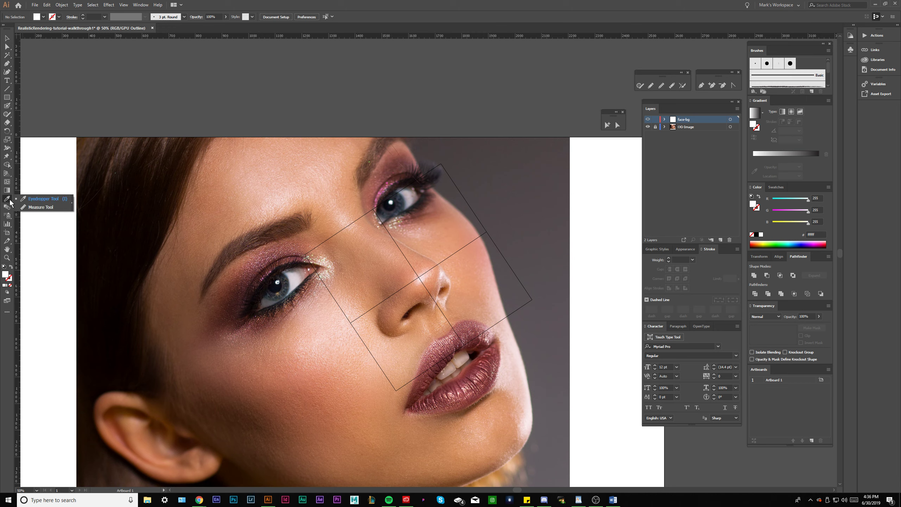
left_click(72, 202)
left_click_drag(21, 201, 583, 118)
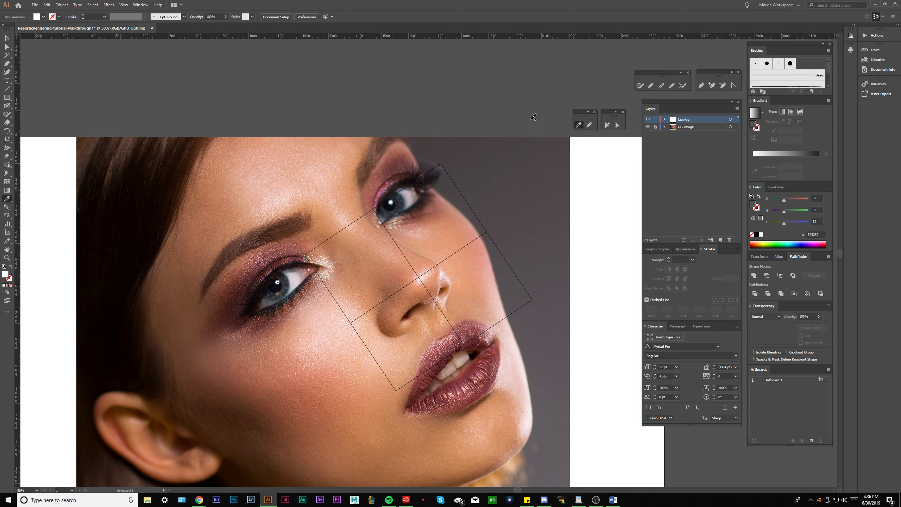
key("v")
scroll(510, 122, "right", 2)
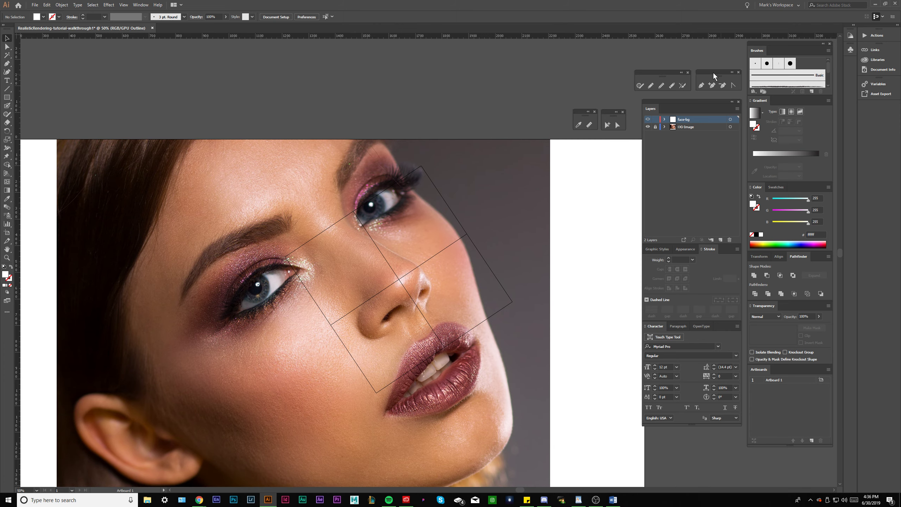
left_click_drag(714, 75, 540, 114)
left_click_drag(401, 107, 428, 92)
With Direct Selection, drag the mesh's top corner up above the forehead.
key("a")
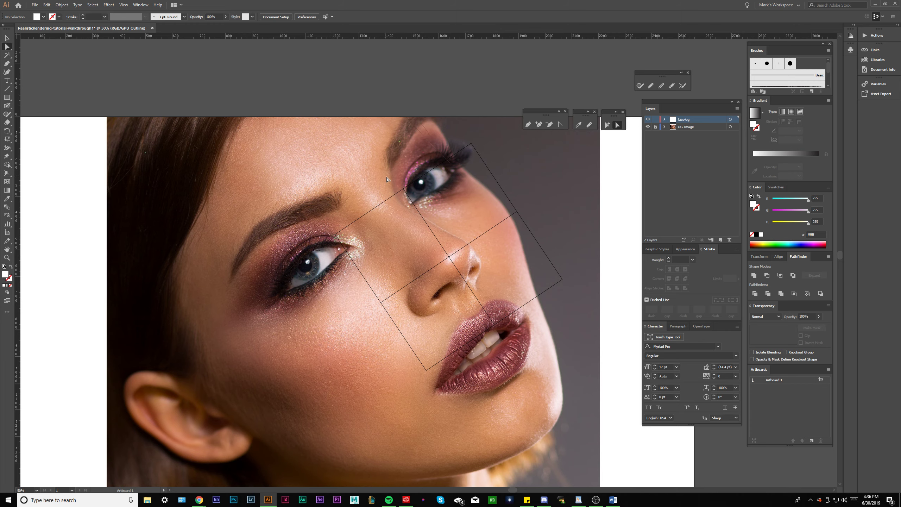
left_click_drag(379, 166, 354, 172)
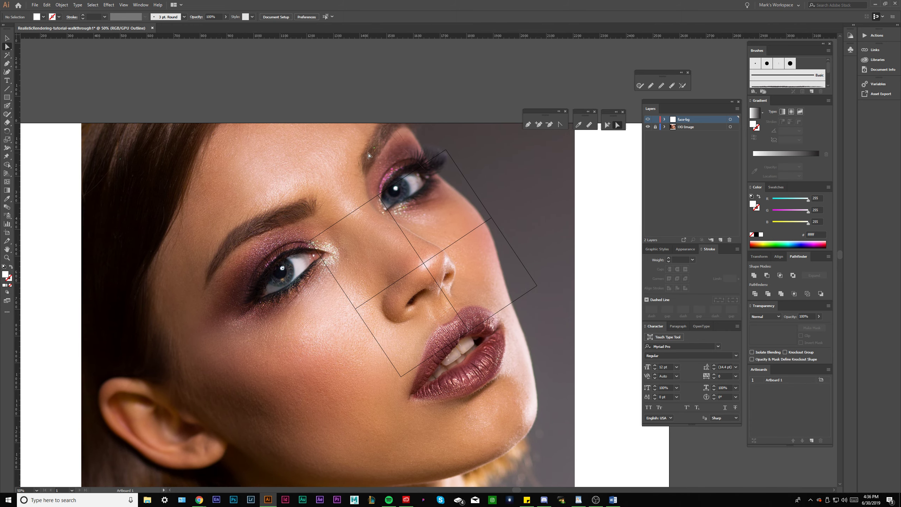
left_click(398, 211)
left_click_drag(398, 206, 300, 135)
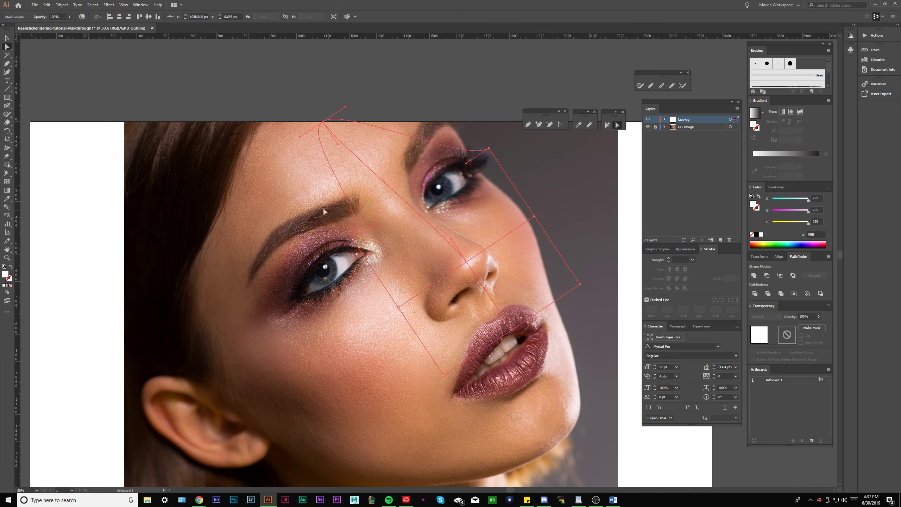
Pull the mesh's left corner out past the left eye onto the side of the face.
left_click(353, 240)
left_click_drag(352, 240, 195, 259)
left_click_drag(377, 309, 385, 269)
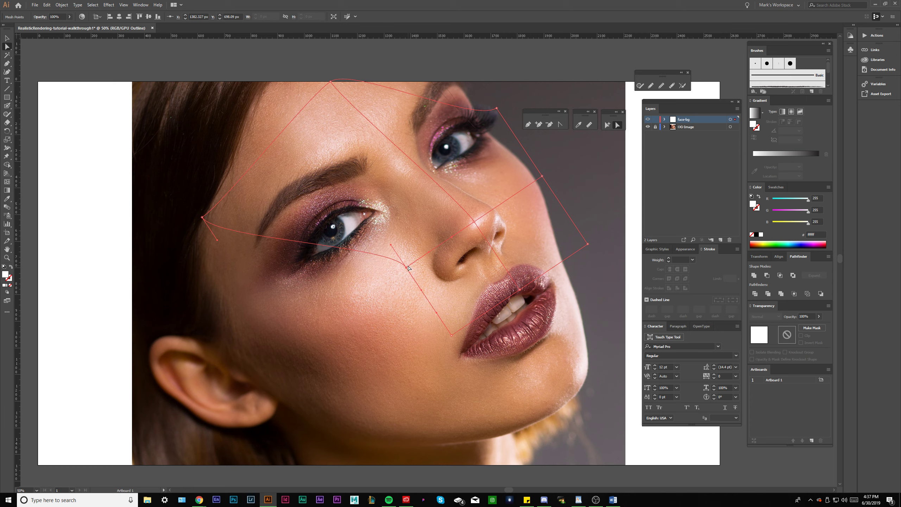
Drag the lower-left corner down to the jaw below the ear and adjust its handles.
left_click_drag(406, 270, 234, 372)
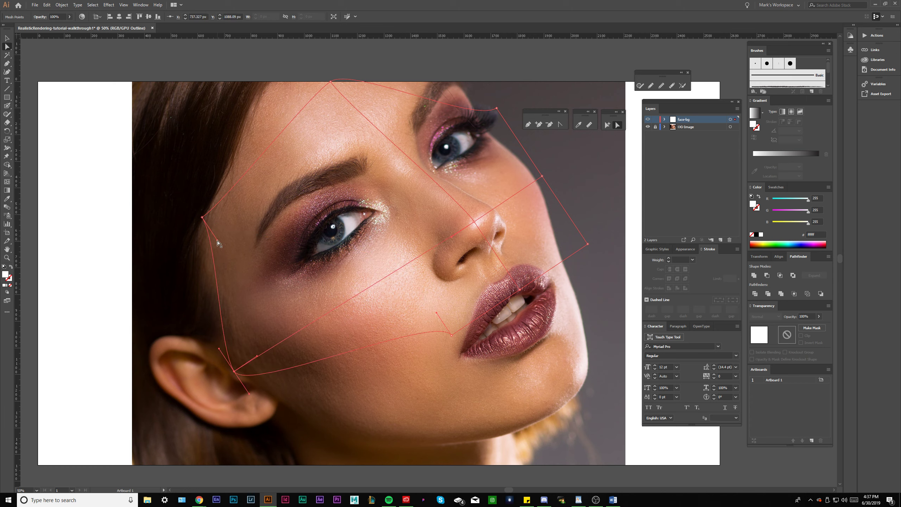
left_click_drag(218, 242, 183, 256)
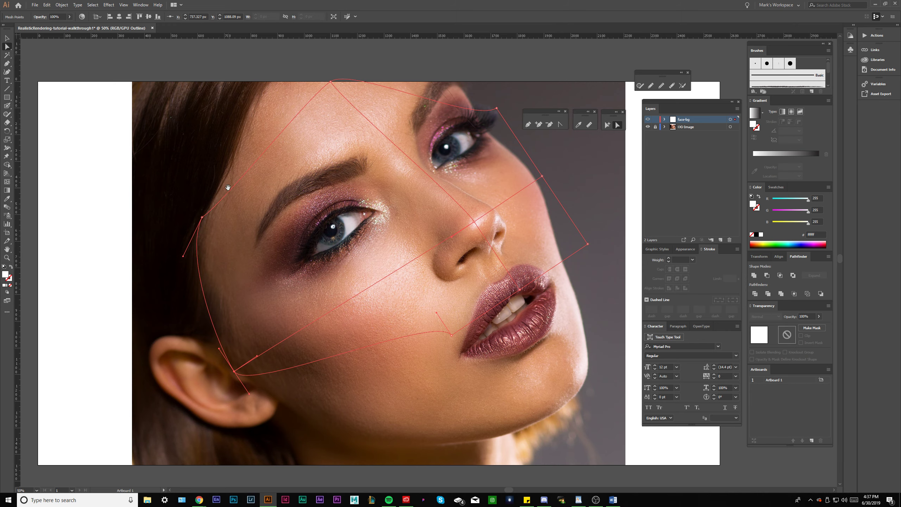
left_click_drag(228, 188, 230, 212)
left_click(204, 241)
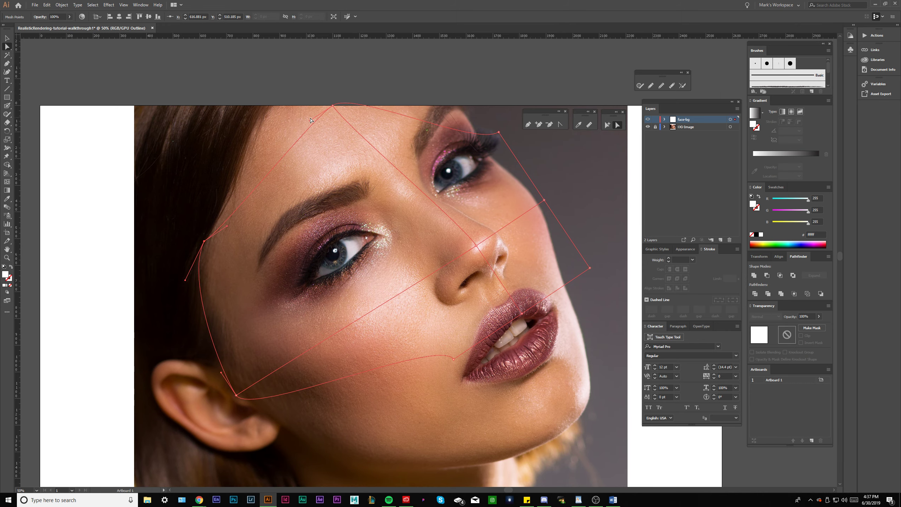
Adjust the upper-left edge handles so the mesh follows the hairline and temple.
left_click_drag(310, 123, 236, 129)
left_click_drag(219, 207, 220, 206)
left_click_drag(220, 207, 228, 206)
scroll(283, 241, "down", 3)
scroll(284, 241, "right", 1)
Pull the bottom corner down under the jaw and curve the lower edge along the jawline.
left_click(453, 359)
left_click_drag(431, 317, 398, 423)
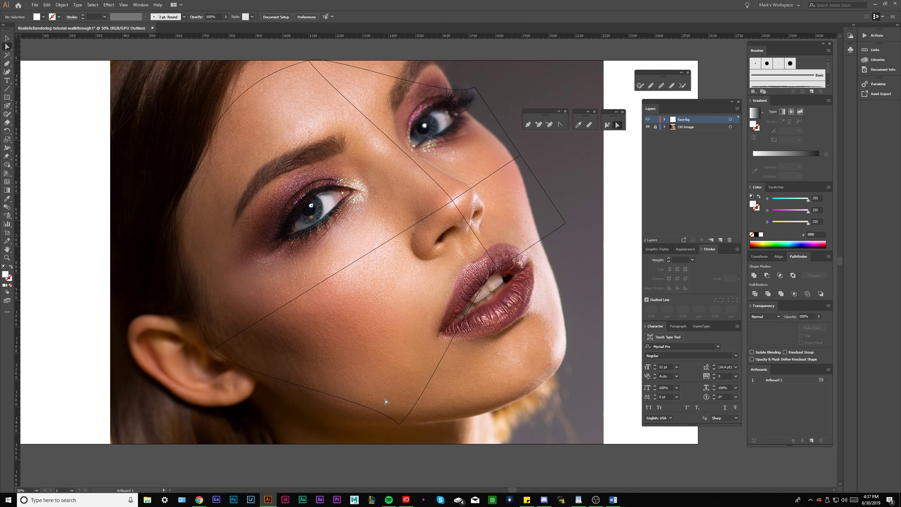
left_click_drag(384, 402, 285, 428)
left_click_drag(355, 329, 298, 324)
left_click(297, 325)
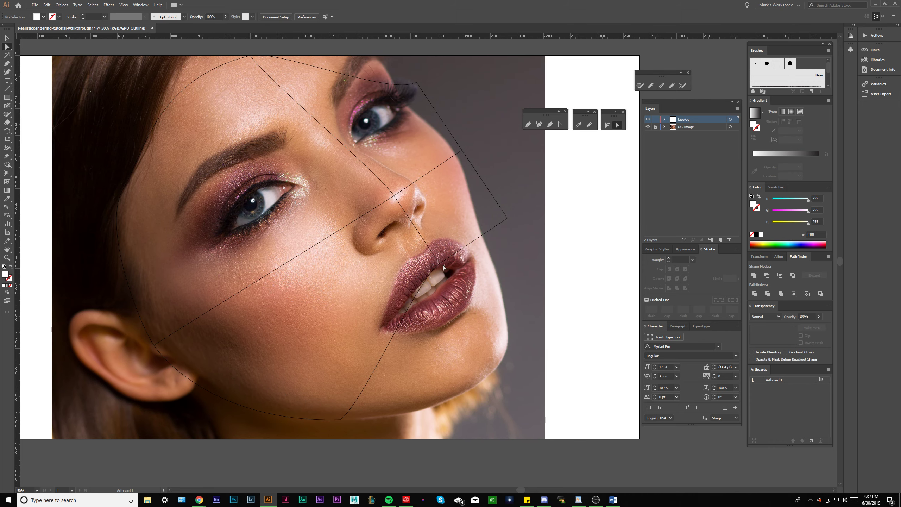
Drag the right corner down to the chin and curve its handles along the jaw.
left_click(439, 263)
left_click_drag(439, 263, 489, 375)
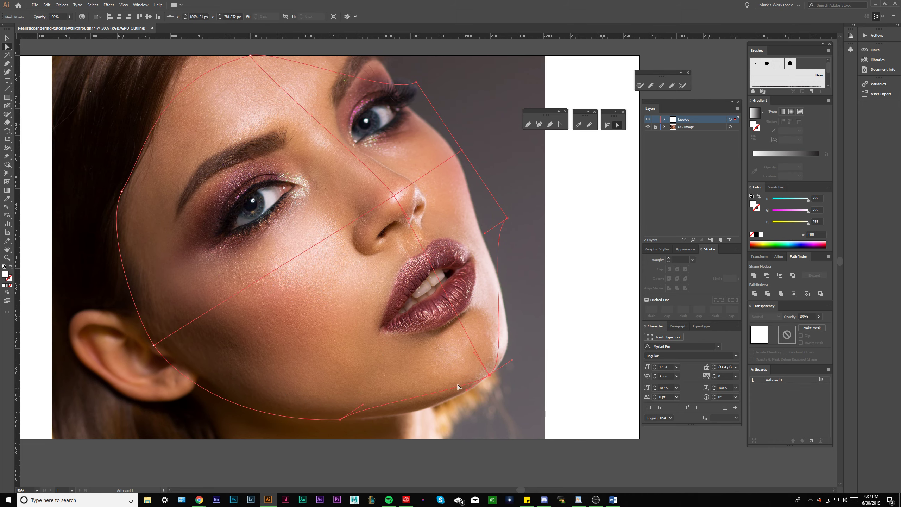
left_click_drag(364, 412, 371, 419)
left_click_drag(466, 390, 434, 413)
left_click(434, 342)
Reshape the mesh's right edge along the cheek and chin contour.
scroll(434, 343, "down", 2)
scroll(434, 344, "up", 2)
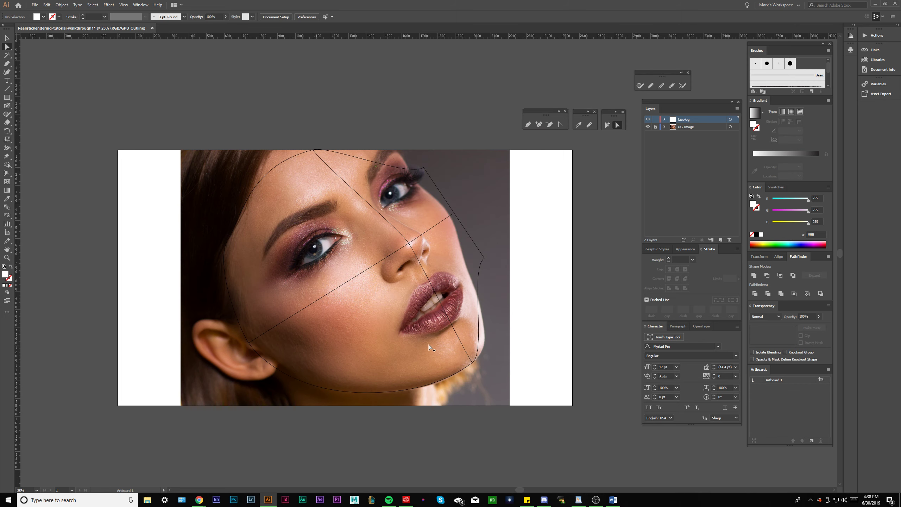
scroll(371, 317, "down", 1)
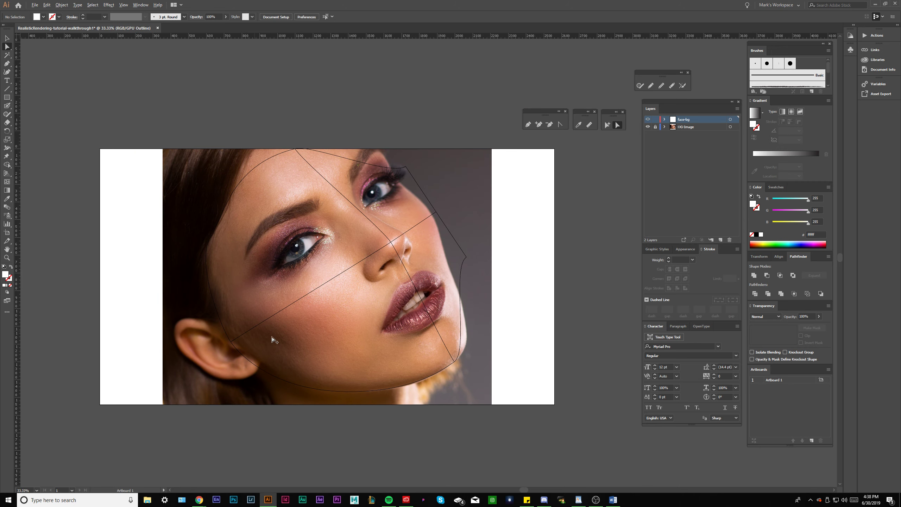
scroll(454, 342, "up", 1)
left_click_drag(488, 236, 455, 283)
left_click(439, 261)
scroll(440, 277, "up", 1)
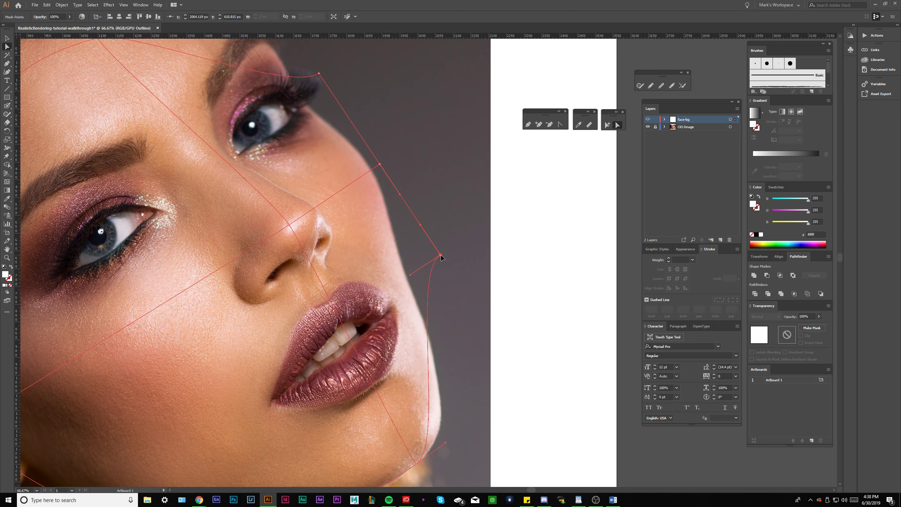
left_click_drag(440, 256, 444, 386)
Curve the upper-right edge handles to follow the cheek below the right eye.
scroll(408, 294, "down", 1)
scroll(446, 307, "up", 2)
scroll(446, 307, "left", 1)
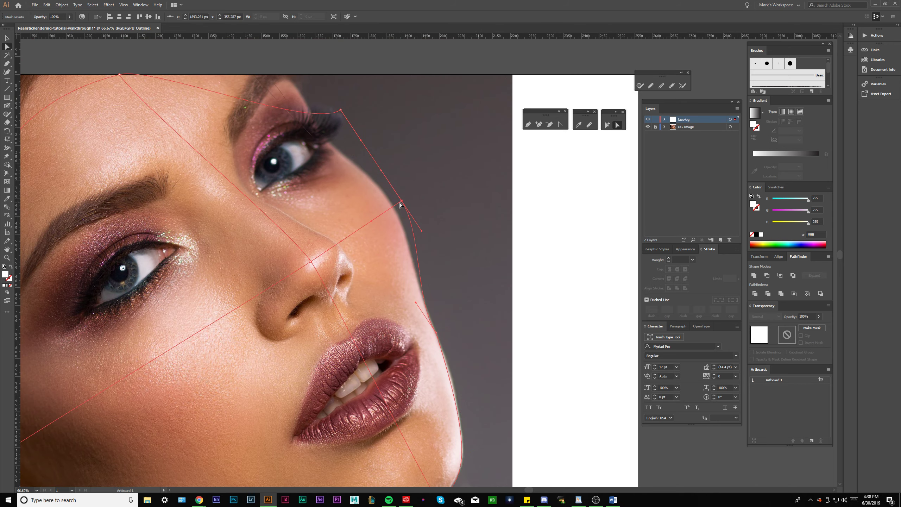
left_click_drag(401, 201, 392, 205)
left_click_drag(406, 173, 436, 220)
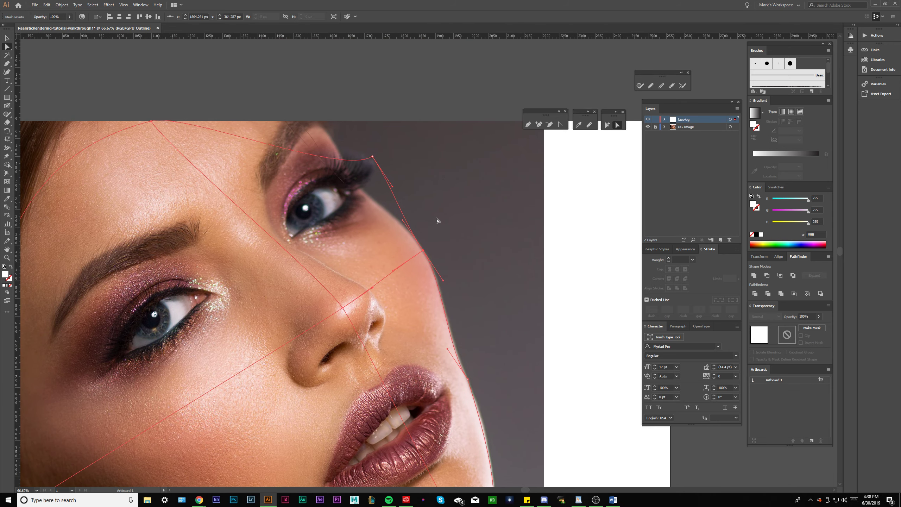
Move the top-right corner point onto the outer corner of the right eye.
scroll(437, 219, "up", 2)
scroll(437, 219, "left", 1)
left_click(430, 219)
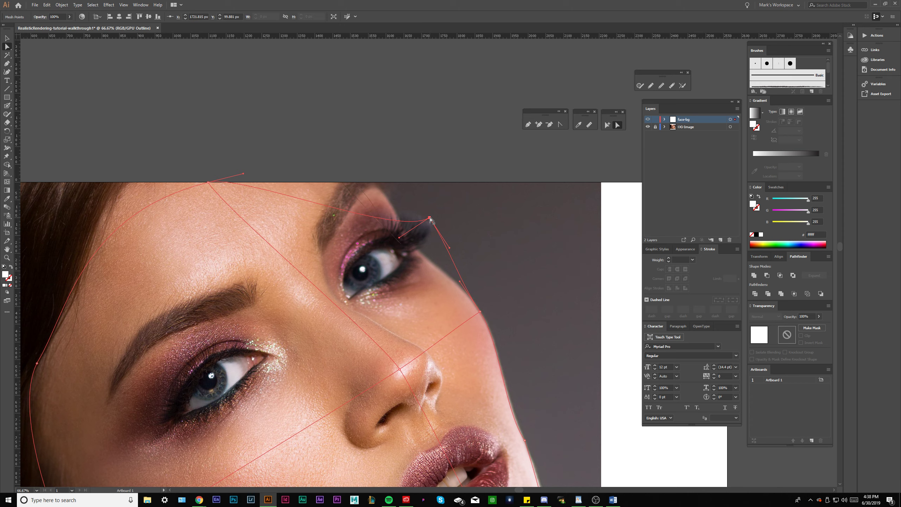
left_click_drag(430, 217, 404, 233)
scroll(428, 228, "up", 1)
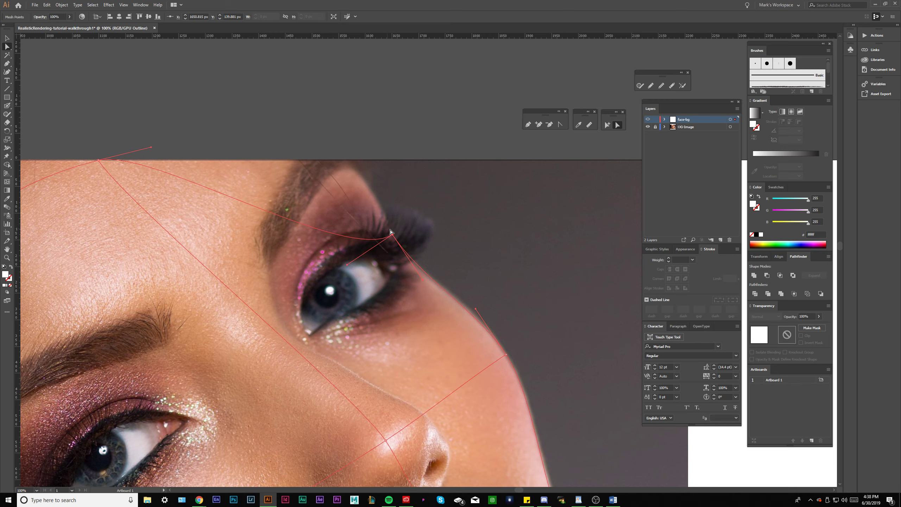
scroll(361, 229, "down", 1)
scroll(360, 229, "up", 1)
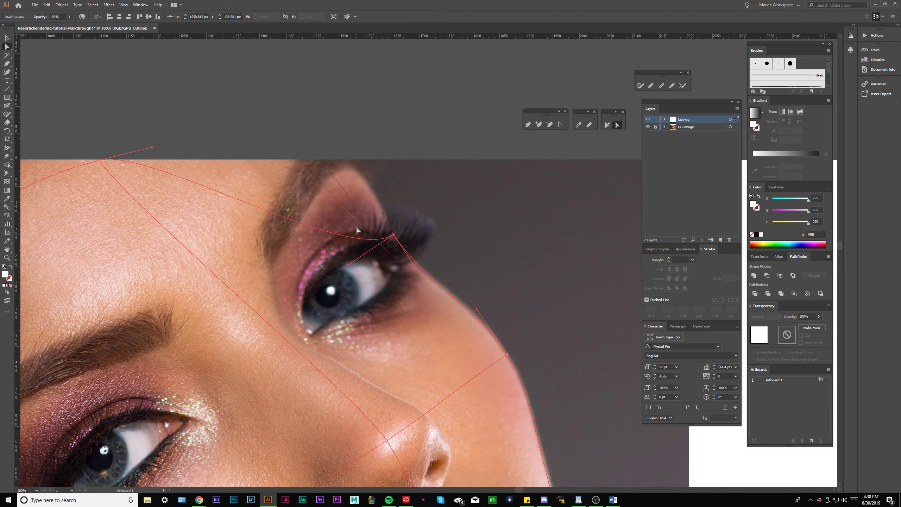
Curve the top-right corner handles so the mesh edge wraps around the outer corner of the right eye.
left_click_drag(351, 290, 429, 316)
scroll(418, 302, "down", 1)
scroll(428, 274, "up", 1)
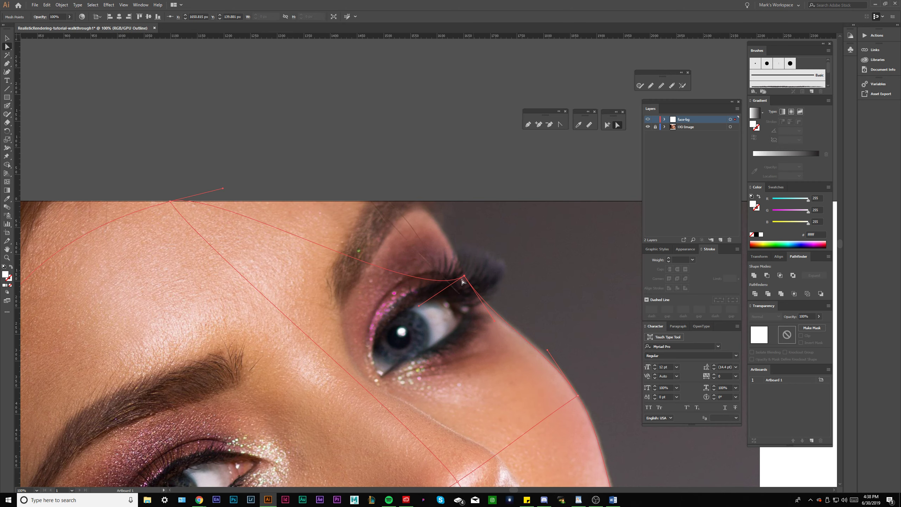
scroll(282, 209, "down", 1)
scroll(372, 266, "up", 1)
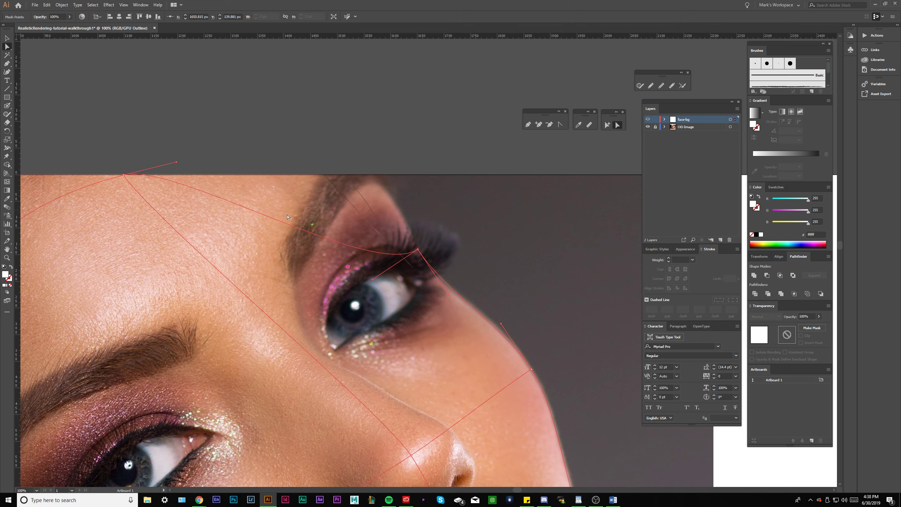
scroll(294, 225, "down", 1)
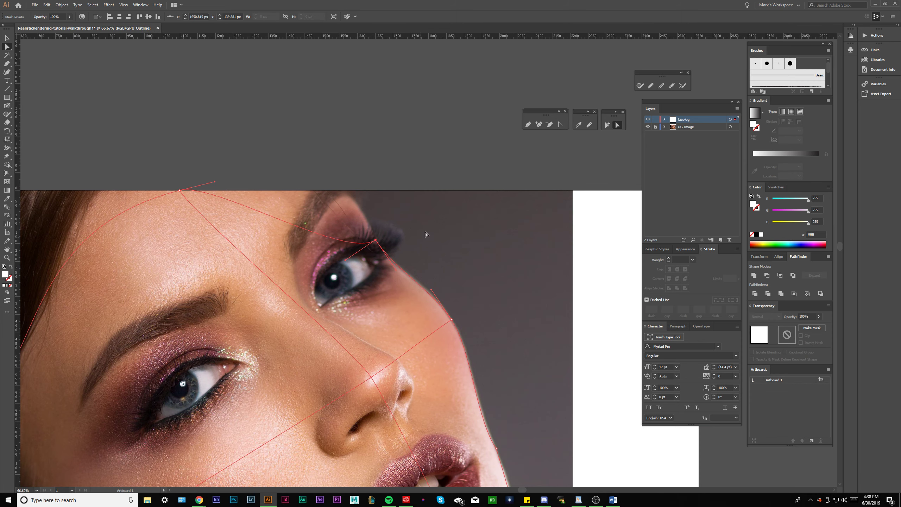
left_click_drag(336, 257, 354, 203)
scroll(353, 203, "down", 1)
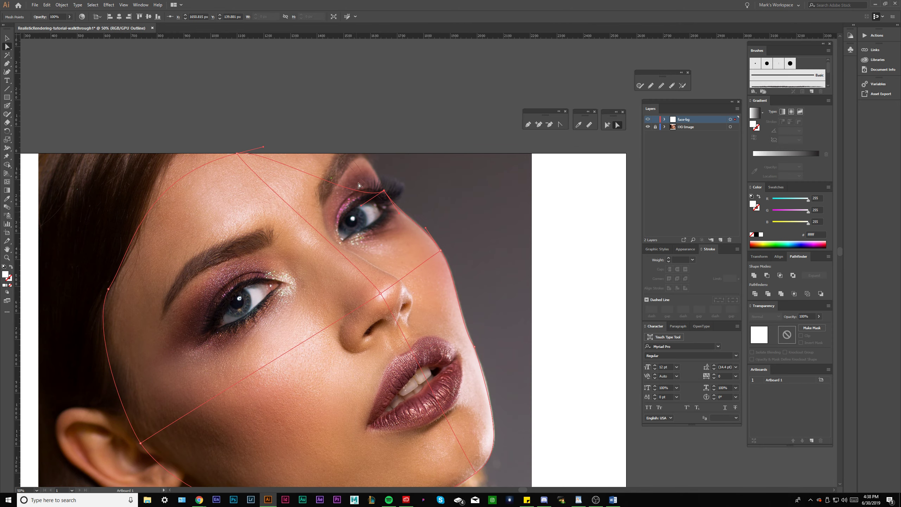
scroll(312, 194, "up", 1)
left_click_drag(352, 213, 384, 184)
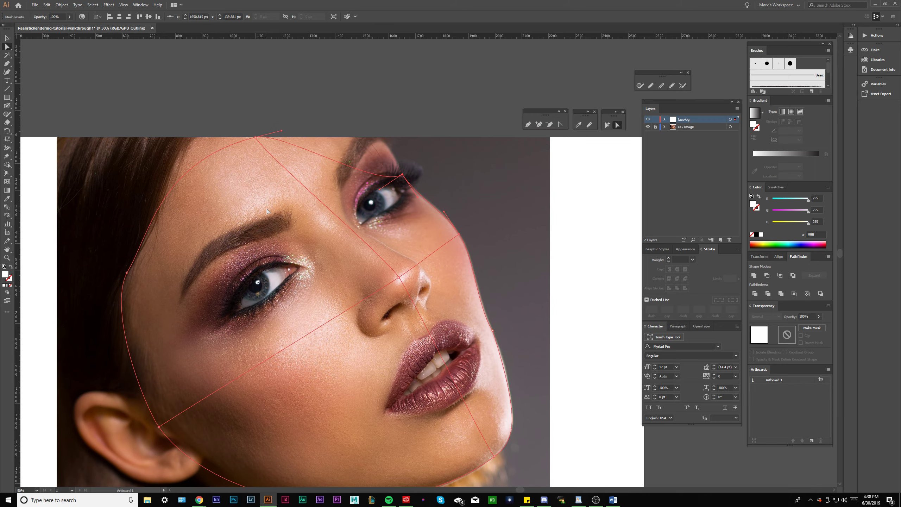
mouse_move(260, 210)
left_mouse_down()
mouse_move(255, 161)
mouse_move(262, 199)
left_mouse_up()
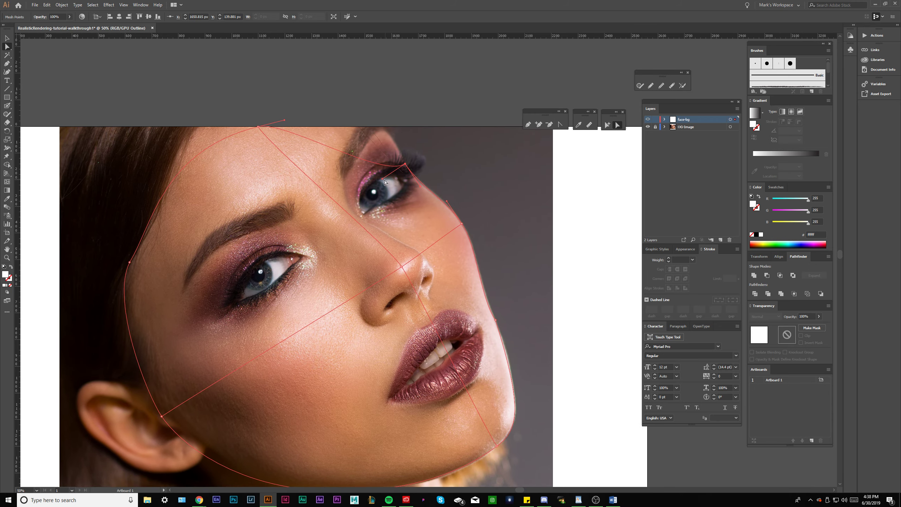
scroll(381, 181, "up", 2)
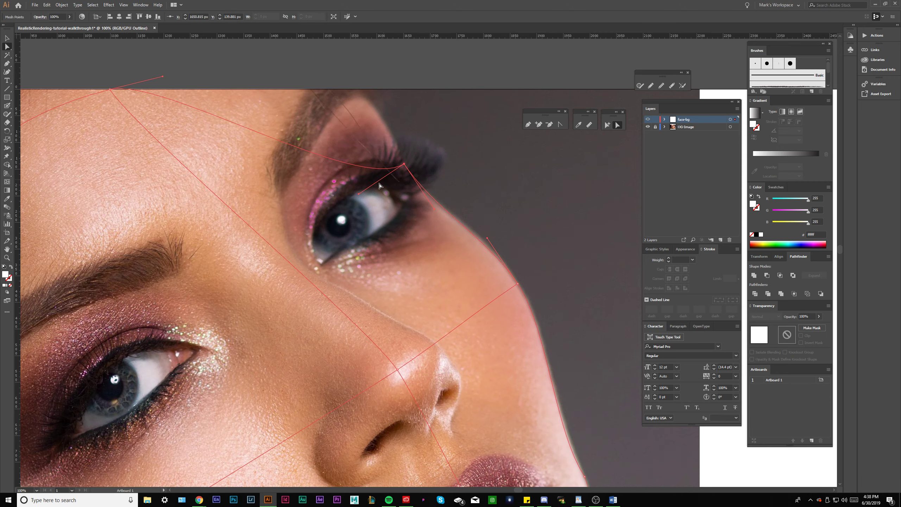
left_click_drag(361, 196, 365, 80)
key("ctrl+minus")
key("ctrl+minus")
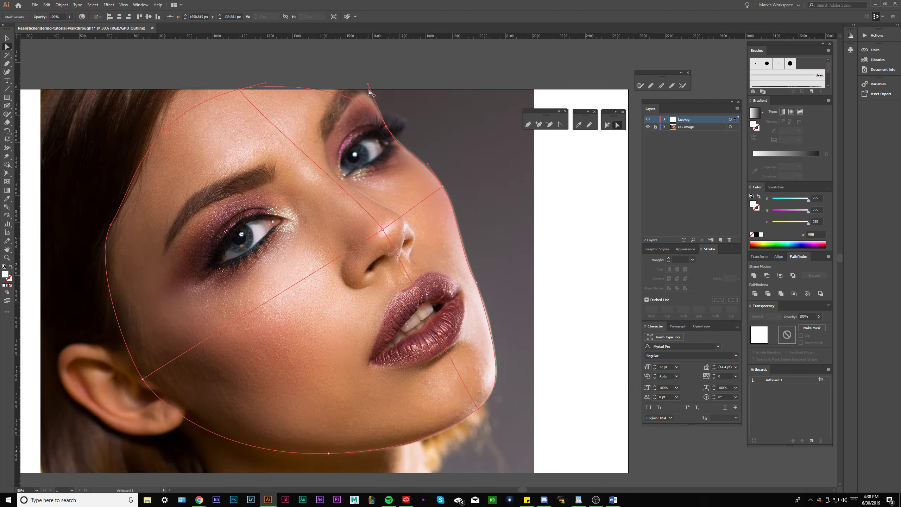
scroll(233, 175, "up", 1)
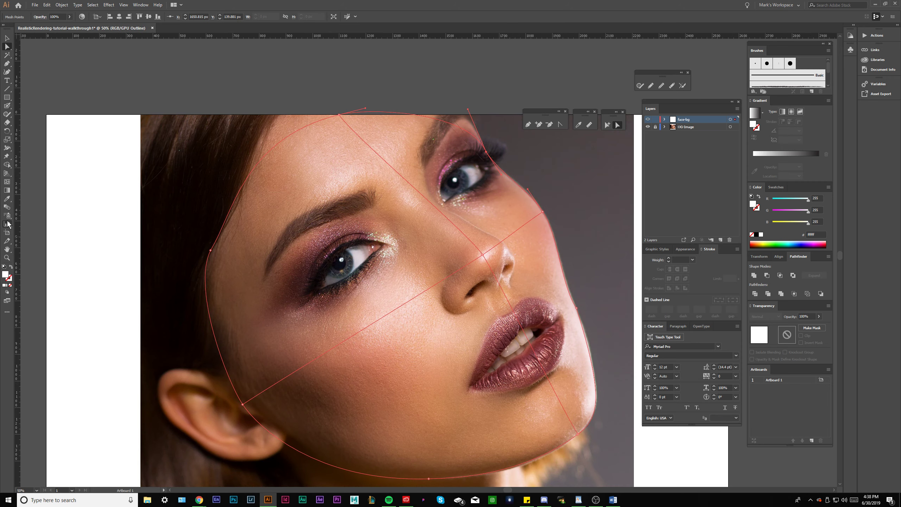
Move the top-left corner point up onto the hairline at the upper edge of the forehead.
left_click(7, 181)
scroll(240, 187, "up", 1)
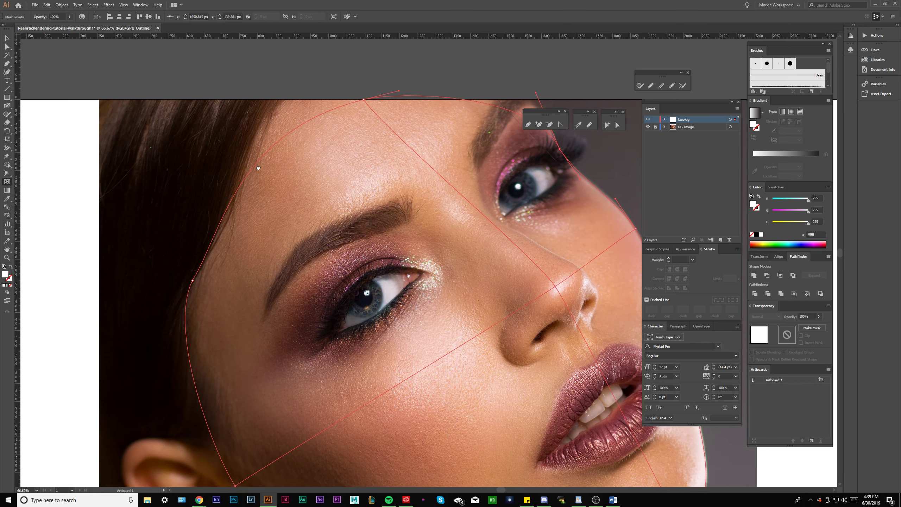
left_click(239, 185)
key("a")
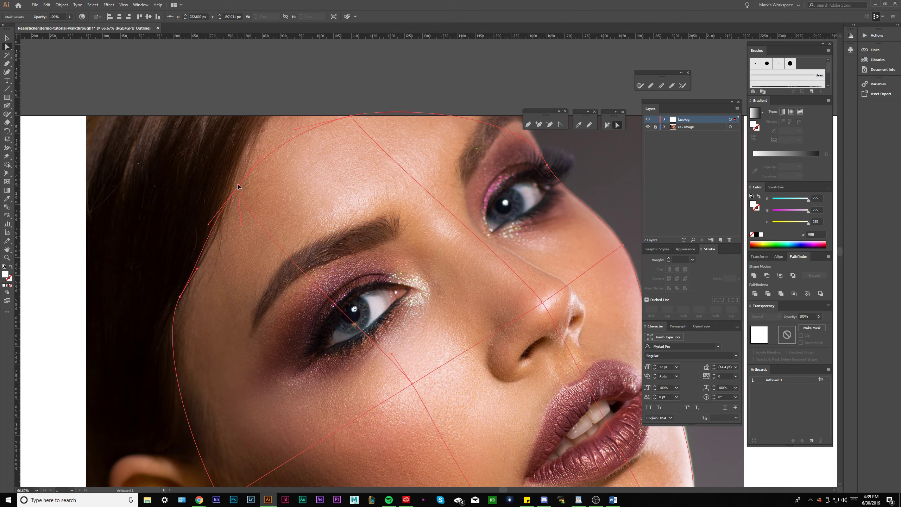
left_click_drag(238, 185, 270, 116)
scroll(226, 225, "up", 1)
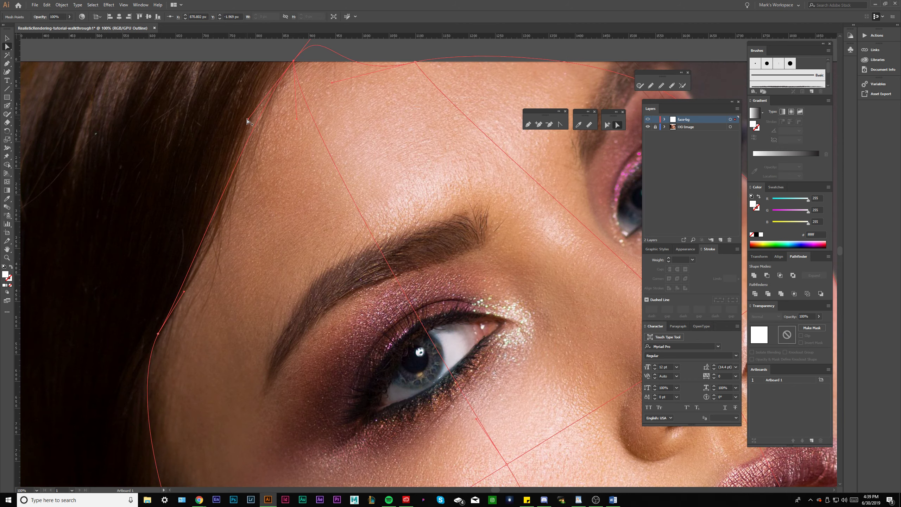
scroll(247, 122, "down", 1)
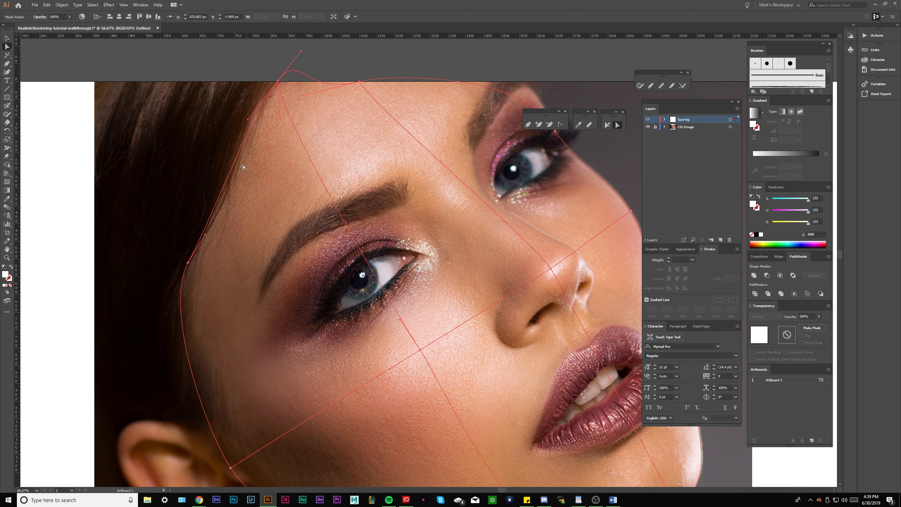
Bend the left edge handles so the mesh follows the hairline and temple.
left_click(183, 264)
scroll(211, 312, "down", 1)
scroll(232, 413, "up", 4)
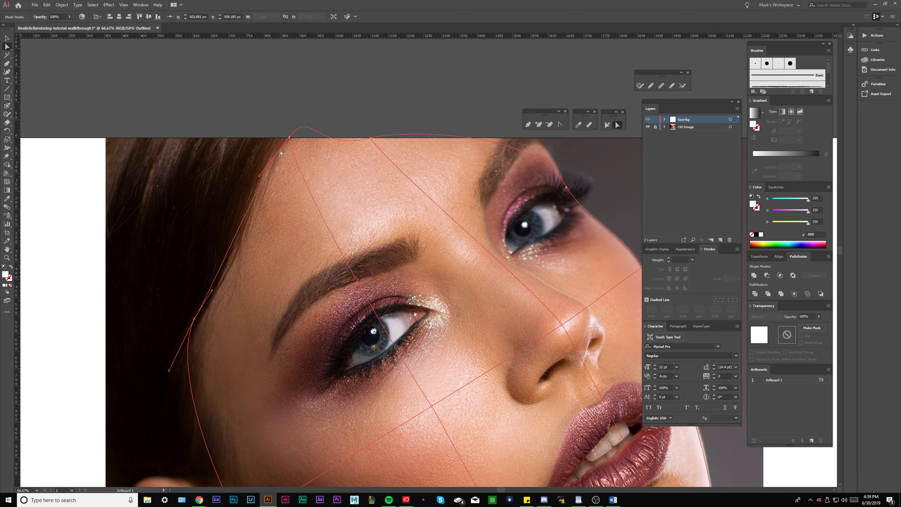
left_click_drag(289, 138, 282, 138)
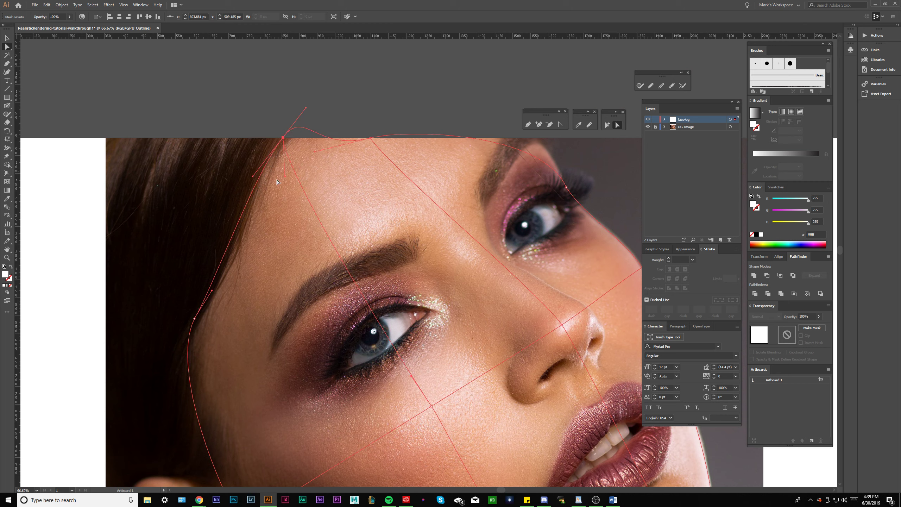
left_click_drag(254, 178, 250, 166)
left_click_drag(212, 291, 210, 285)
left_click_drag(252, 162, 243, 215)
left_click_drag(289, 176, 276, 205)
Try reshaping the top-left corner handles along the forehead's upper edge, undoing the unwanted drags.
scroll(231, 266, "up", 1)
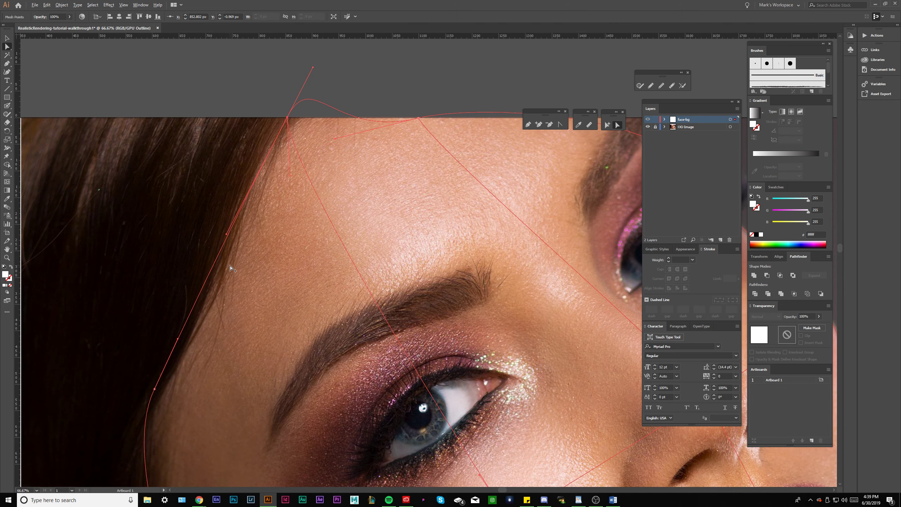
scroll(286, 134, "down", 1)
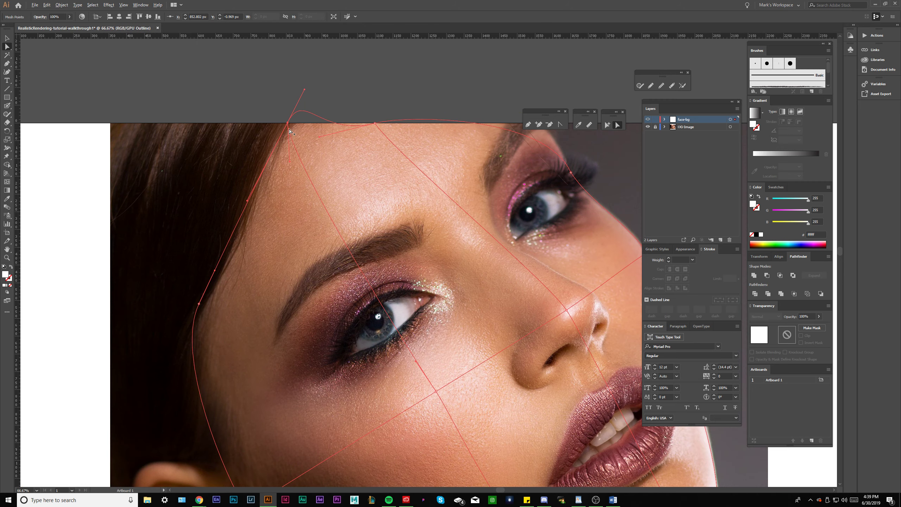
left_click_drag(313, 122, 306, 158)
scroll(287, 149, "up", 1)
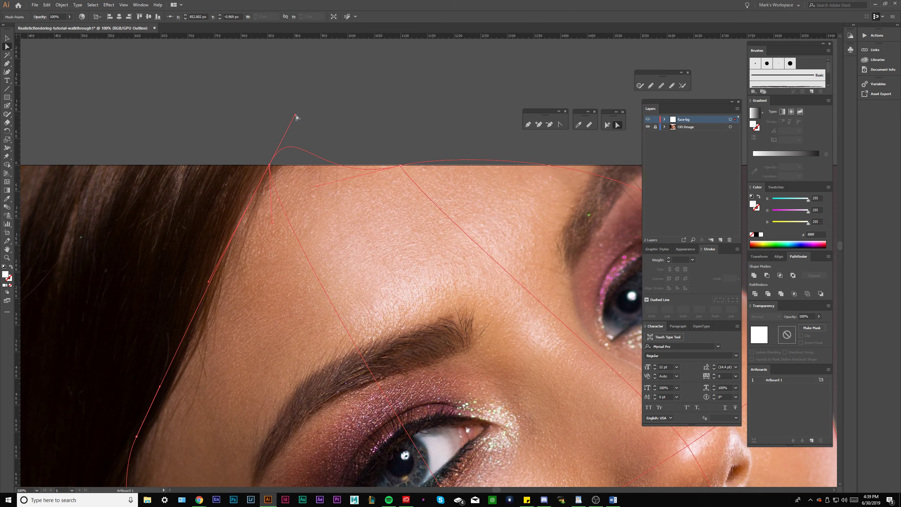
left_click_drag(295, 115, 311, 168)
key("ctrl+z")
left_click(319, 189)
left_click(322, 188)
left_click_drag(318, 187, 390, 166)
left_click_drag(295, 115, 270, 126)
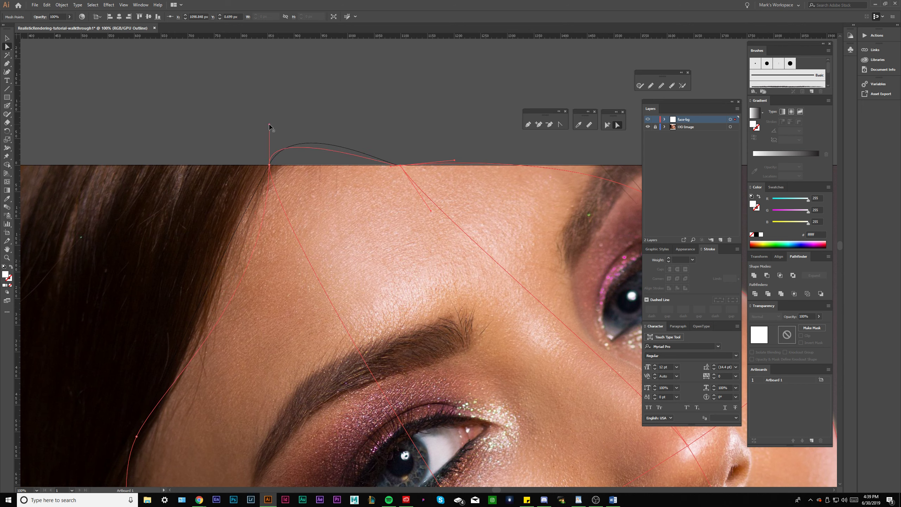
key("ctrl+z")
key("ctrl+z")
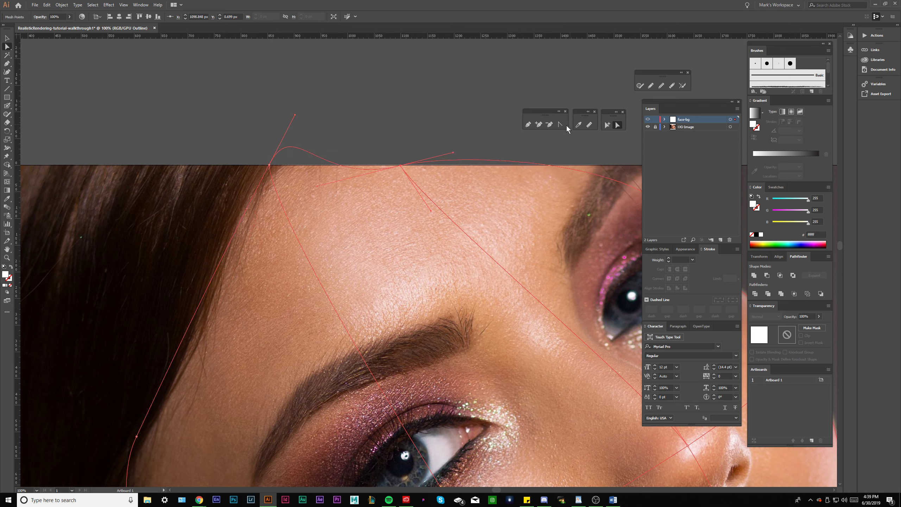
With the Anchor Point tool, break the top-left corner's handles and bend them along the hairline.
left_click(558, 124)
left_click_drag(295, 115, 282, 165)
left_click(400, 166)
left_click_drag(349, 175, 383, 165)
left_click_drag(322, 198, 377, 144)
scroll(357, 192, "down", 1)
scroll(376, 144, "up", 1)
left_click(351, 157)
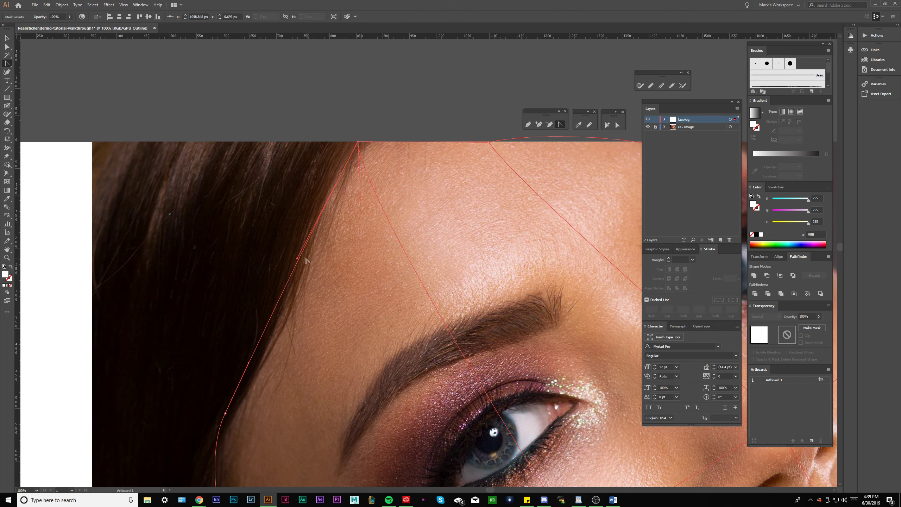
left_click_drag(298, 258, 315, 214)
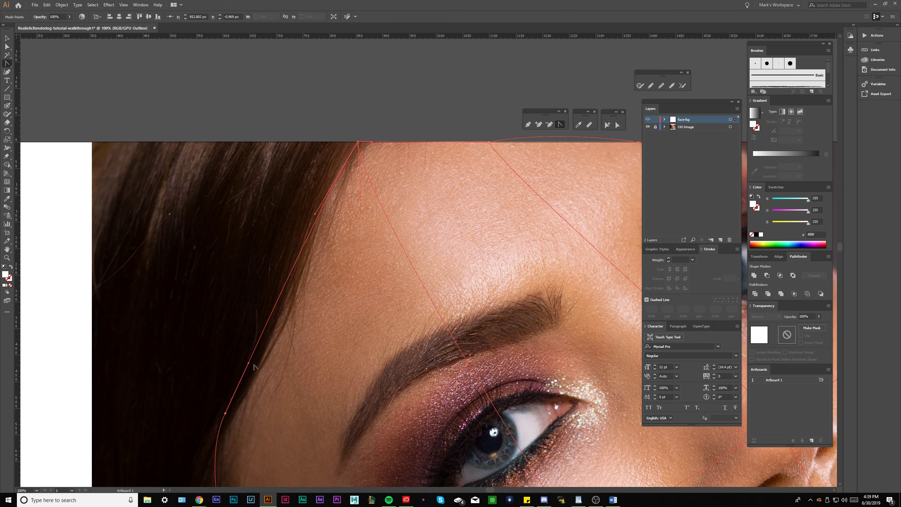
key("ctrl+z")
left_click_drag(372, 230, 295, 193)
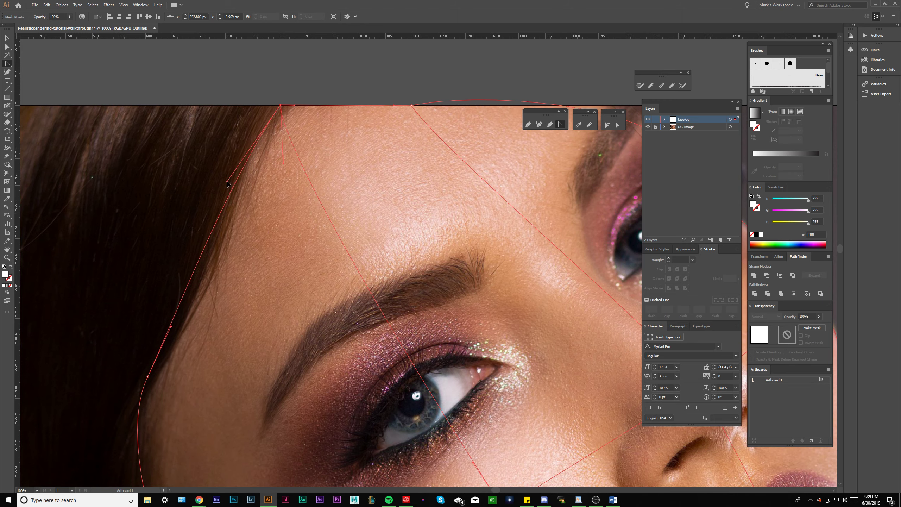
Refine the top edge handles and the handles at the right eye's outer corner.
key("ctrl+minus")
key("ctrl+minus")
left_click_drag(407, 73, 376, 136)
scroll(376, 136, "up", 1)
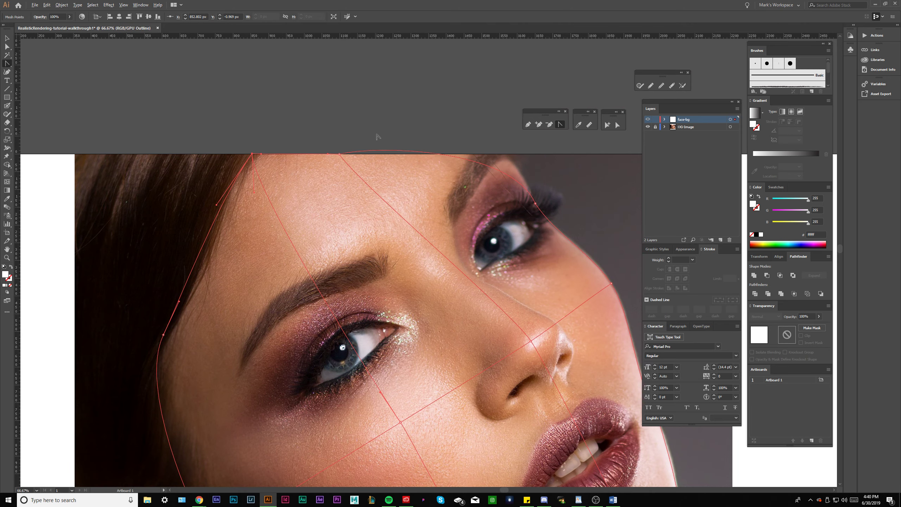
left_click_drag(552, 192, 528, 198)
scroll(518, 179, "up", 1)
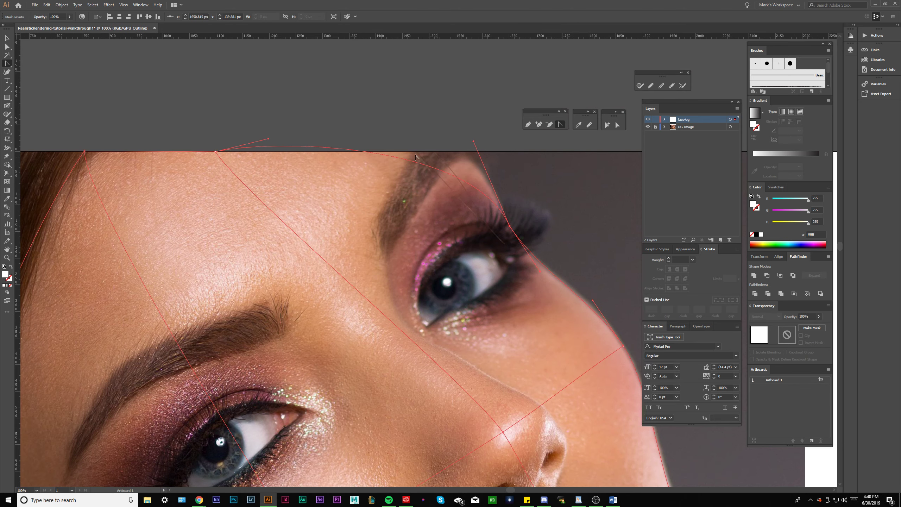
left_click_drag(268, 139, 267, 151)
left_click_drag(518, 177, 452, 182)
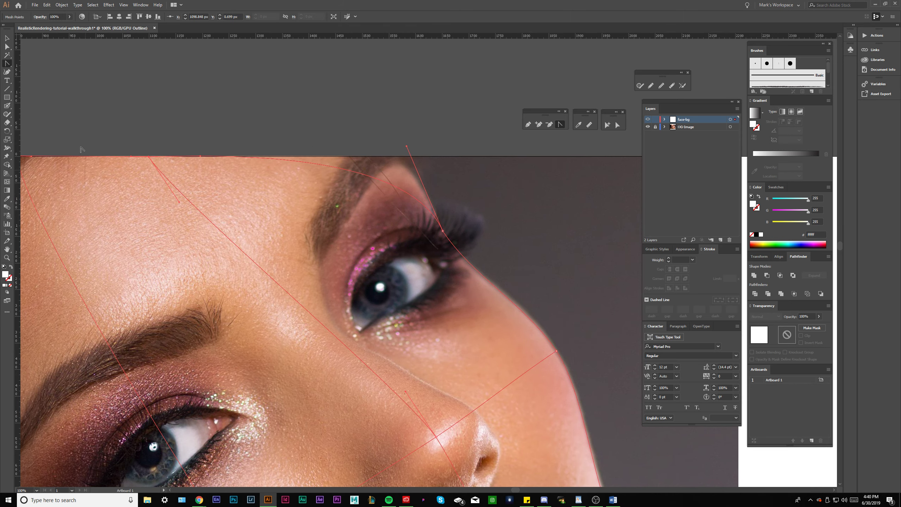
Move the top-right corner point above the right eye and readjust its handles along the brow and eye.
left_click(6, 182)
left_click(370, 177)
key("a")
left_click_drag(369, 176, 395, 157)
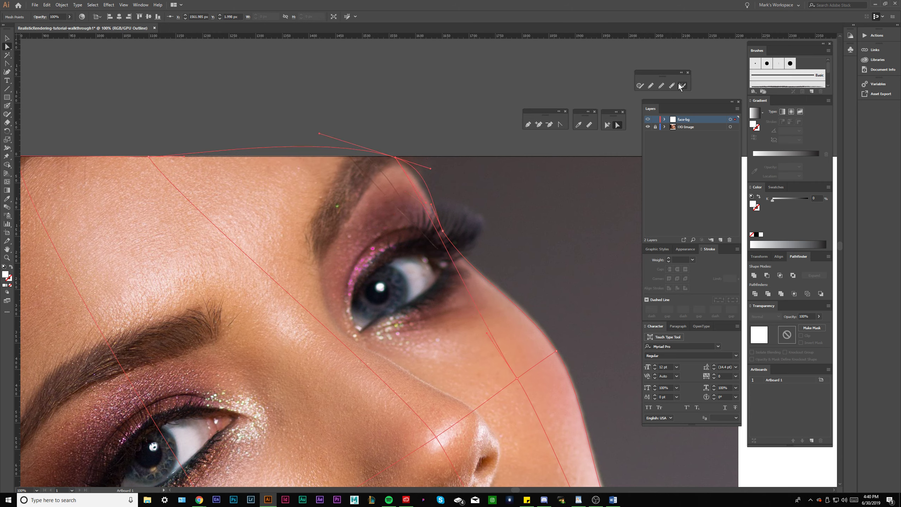
left_click(556, 125)
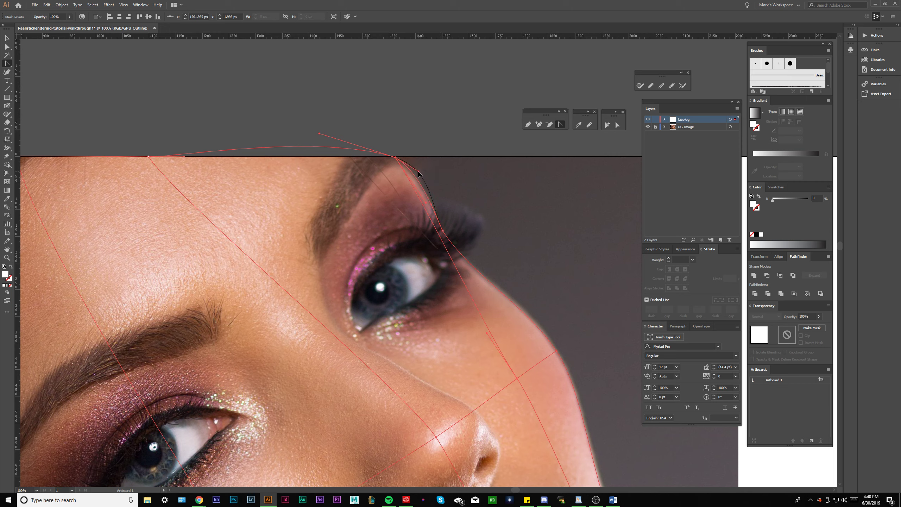
left_click_drag(422, 183, 422, 181)
left_click_drag(319, 134, 334, 155)
left_click_drag(148, 169, 244, 183)
Smooth the top-left corner and left edge handles along the hairline and temple.
scroll(242, 174, "up", 2)
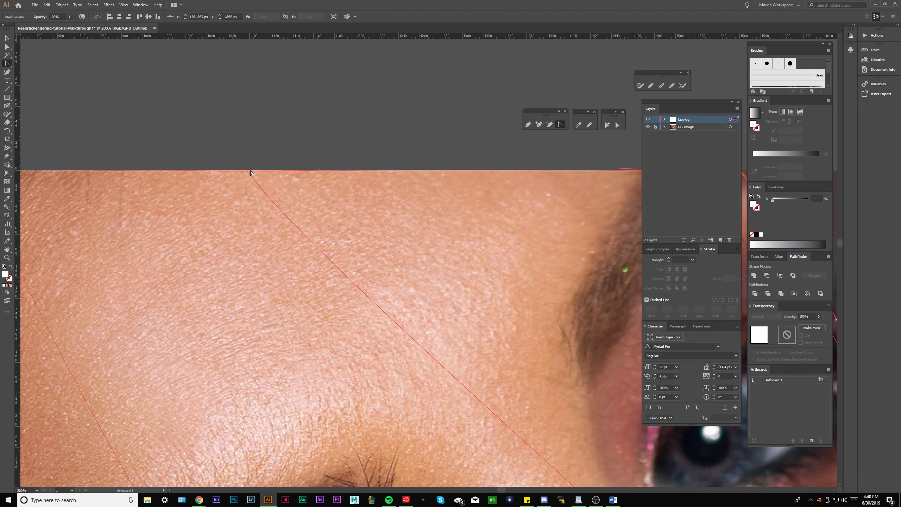
scroll(298, 209, "down", 3)
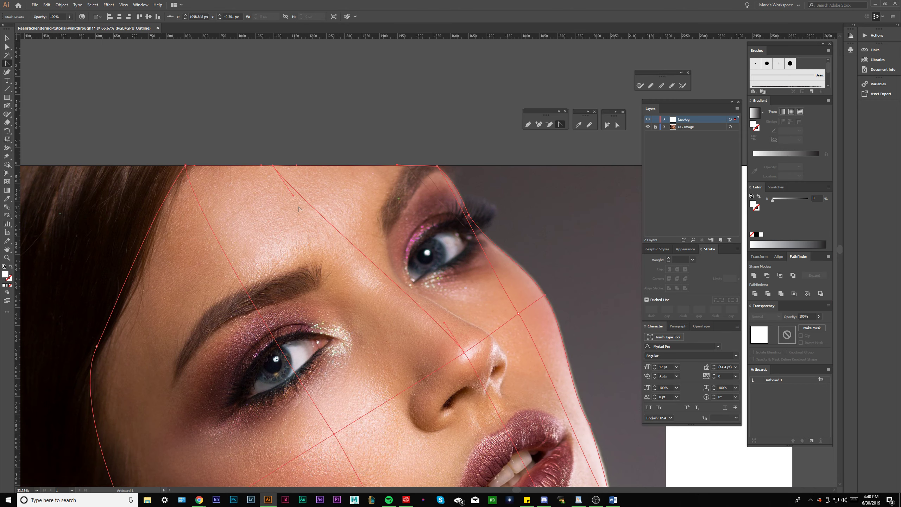
scroll(299, 209, "down", 1)
left_click_drag(208, 177, 220, 153)
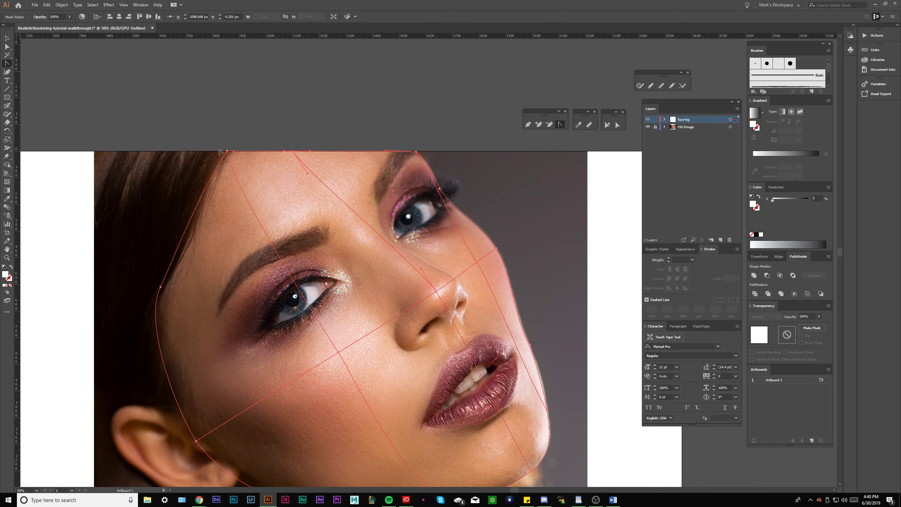
left_click_drag(189, 197, 192, 232)
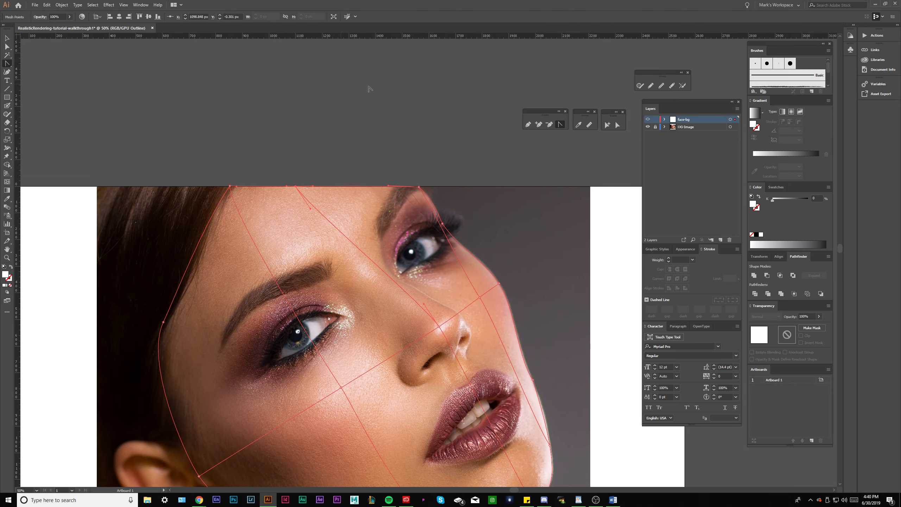
left_click_drag(279, 131, 306, 51)
scroll(318, 46, "down", 1)
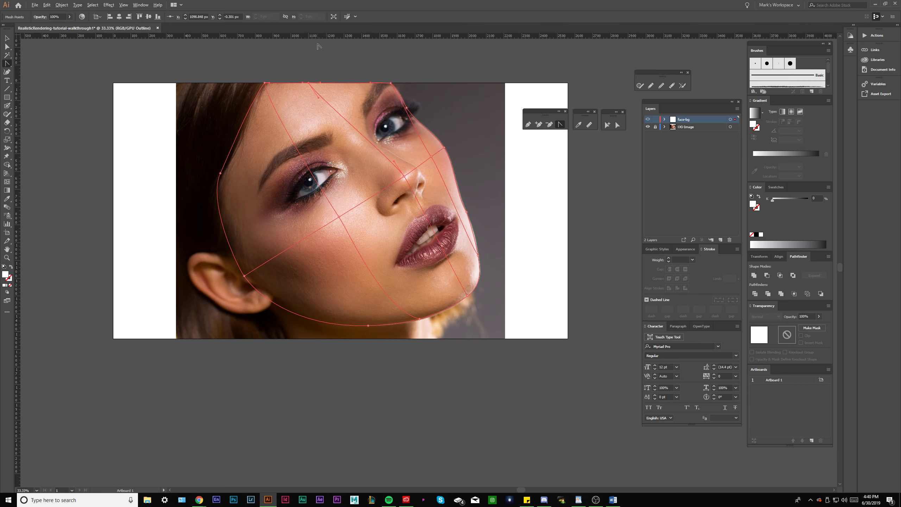
scroll(325, 45, "up", 2)
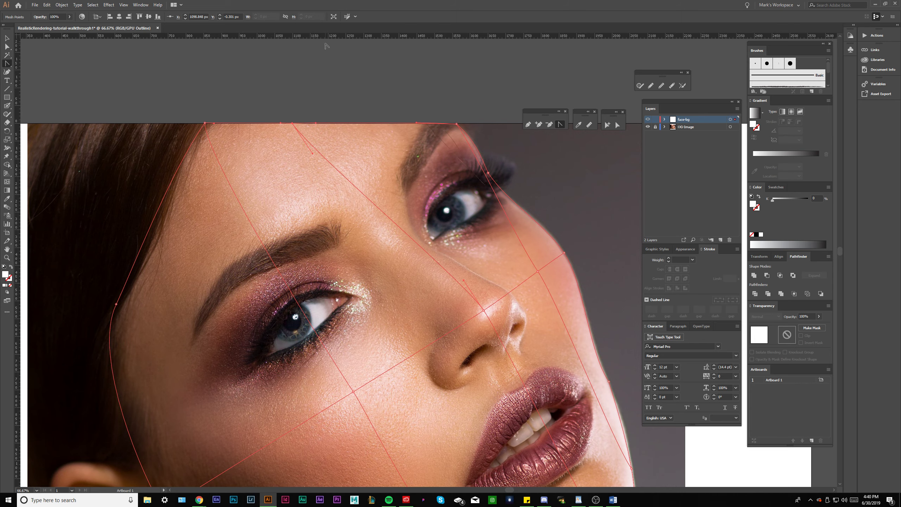
scroll(324, 173, "down", 2, "alt")
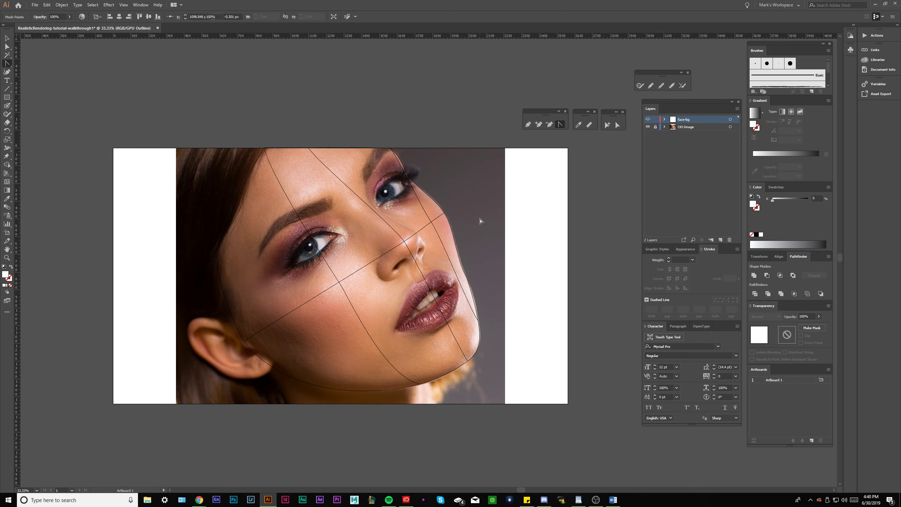
Hide and show the reference photo layer to check the mesh outline against the face.
left_click(481, 219, "ctrl")
left_click_drag(439, 247, 491, 258)
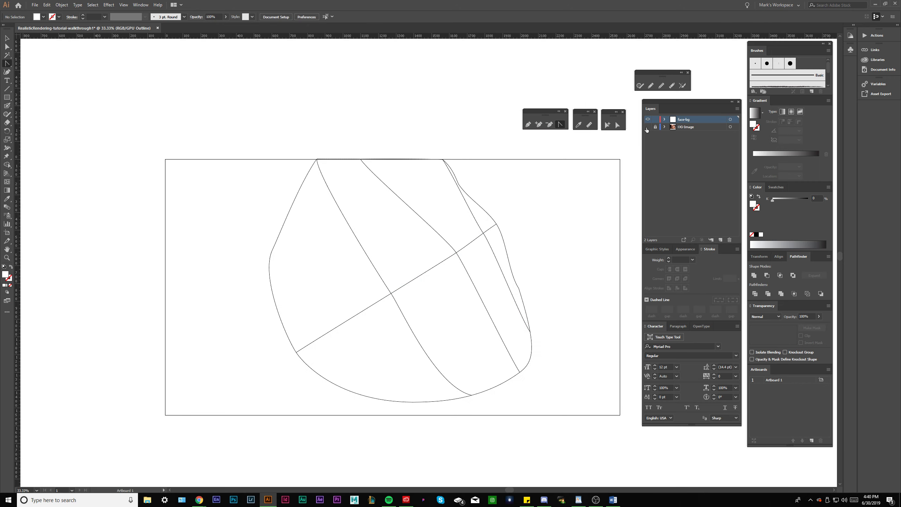
left_click(647, 127)
left_click(647, 127)
key("ctrl+equal")
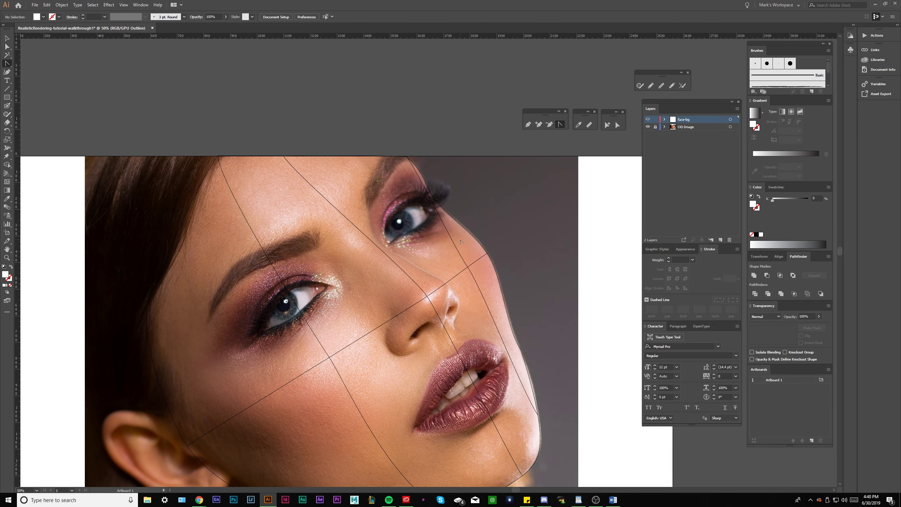
scroll(395, 184, "up", 1)
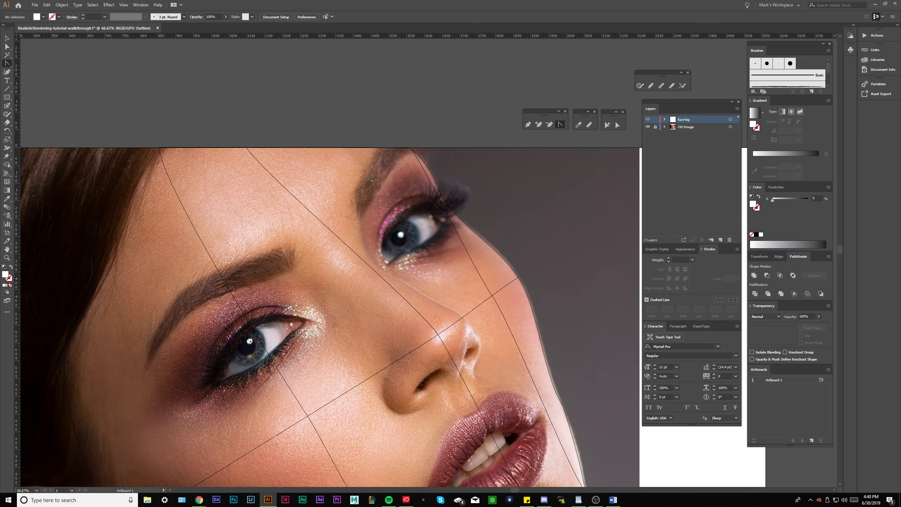
Reshape the handles of the right-edge point beside the right eye so the edge follows the cheek contour.
left_click(460, 245)
left_click_drag(484, 194, 461, 185)
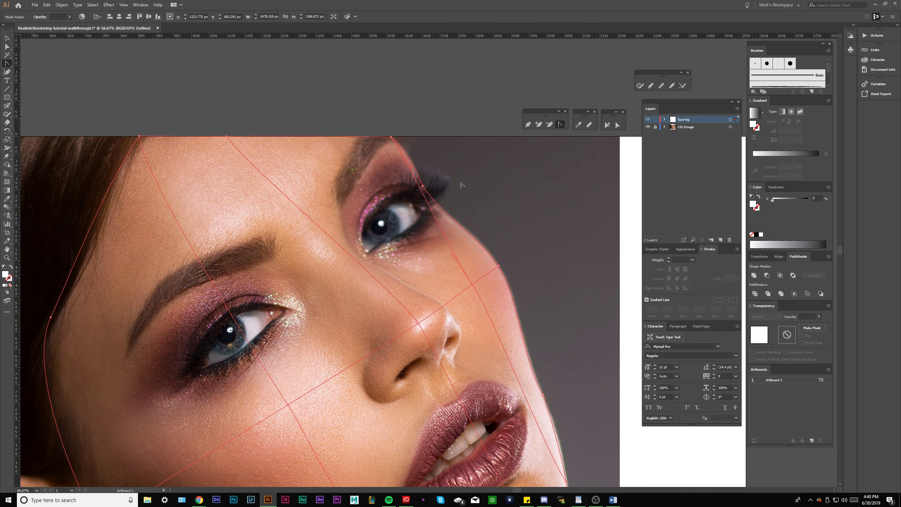
left_click_drag(450, 177, 480, 209)
scroll(470, 177, "down", 1)
scroll(470, 183, "up", 1)
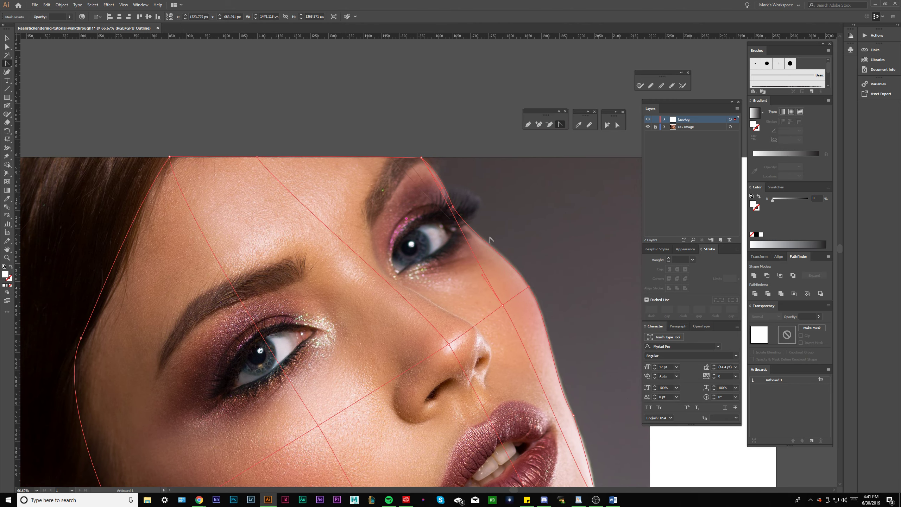
scroll(495, 319, "up", 1)
scroll(503, 324, "down", 2)
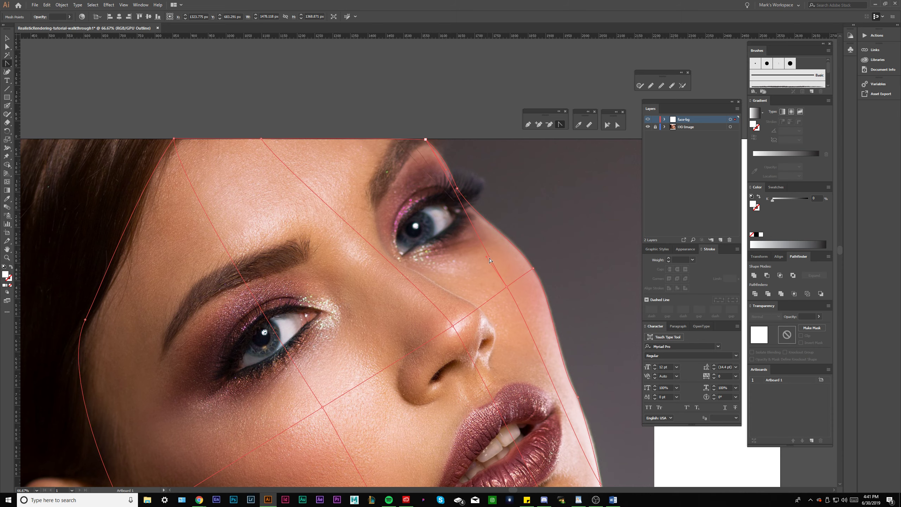
scroll(423, 117, "down", 1)
mouse_move(534, 327)
left_mouse_down()
mouse_move(519, 261)
mouse_move(523, 325)
left_mouse_up()
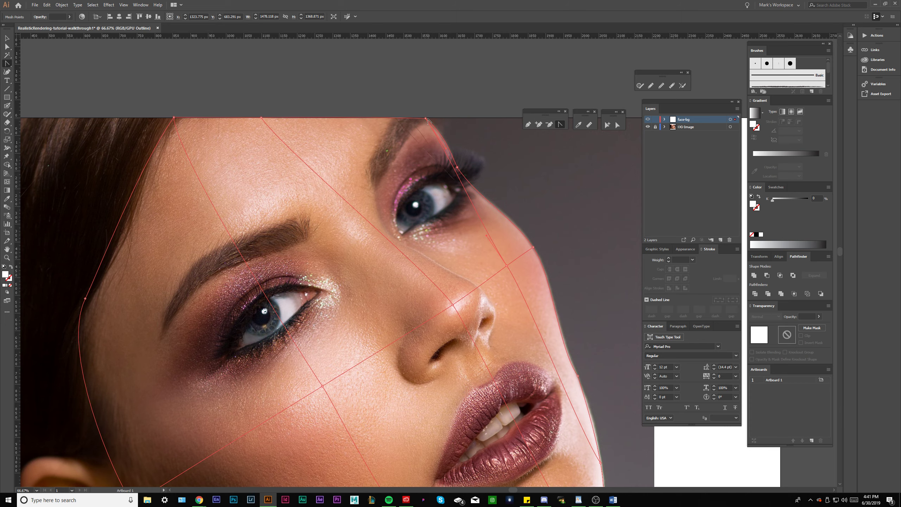
left_click_drag(506, 292, 482, 265)
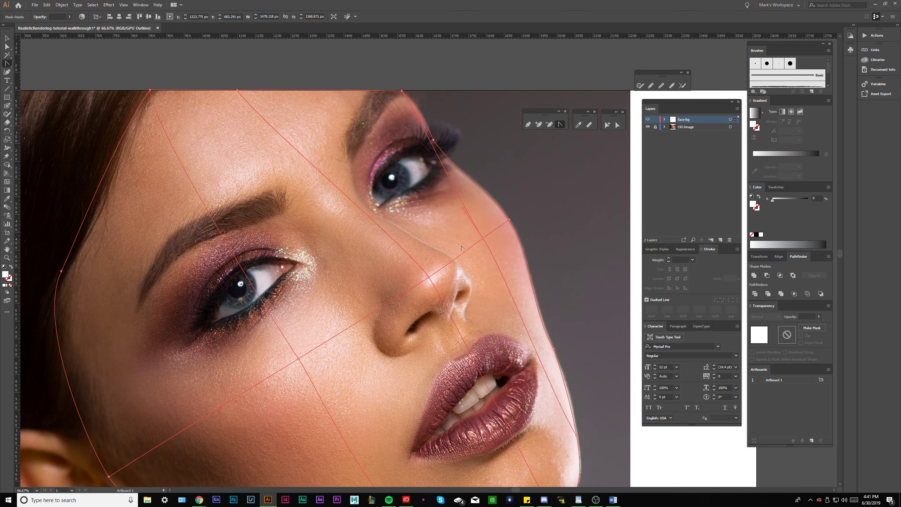
scroll(367, 194, "down", 1)
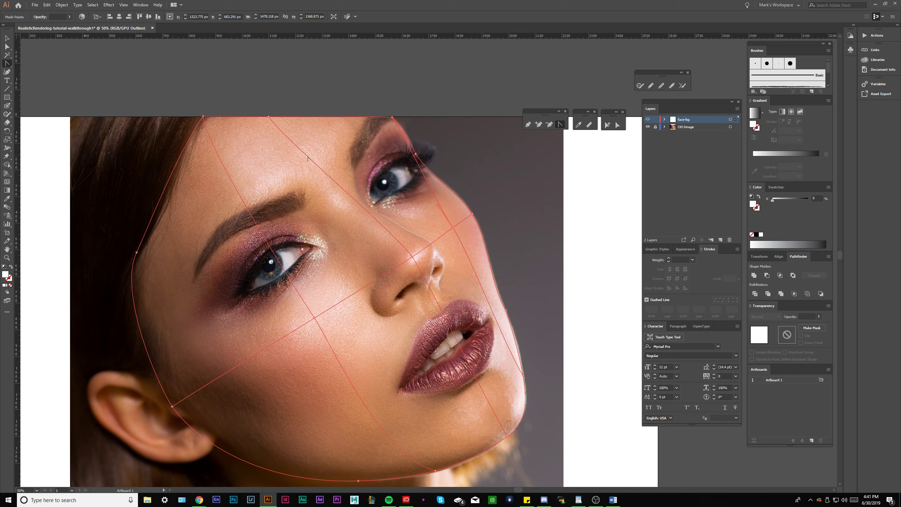
Nudge the interior mesh point beside the nose and redirect its handles along the nose bridge.
left_click(414, 258)
left_click_drag(415, 258, 422, 254)
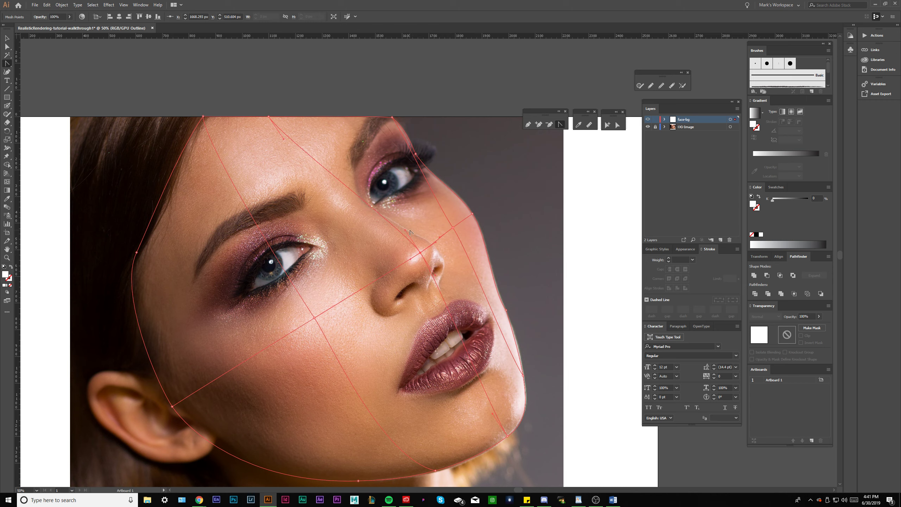
left_click_drag(405, 233, 352, 217)
left_click_drag(438, 277, 402, 224)
left_click(455, 270, "ctrl")
left_click(436, 365)
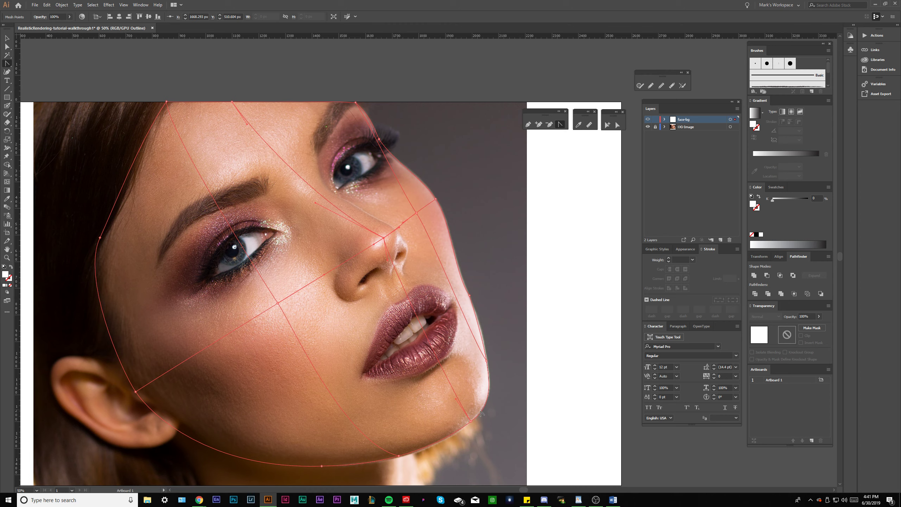
Adjust the handles on the right jaw edge near the chin to hug the jawline.
left_click_drag(475, 389, 469, 408)
left_click(486, 382)
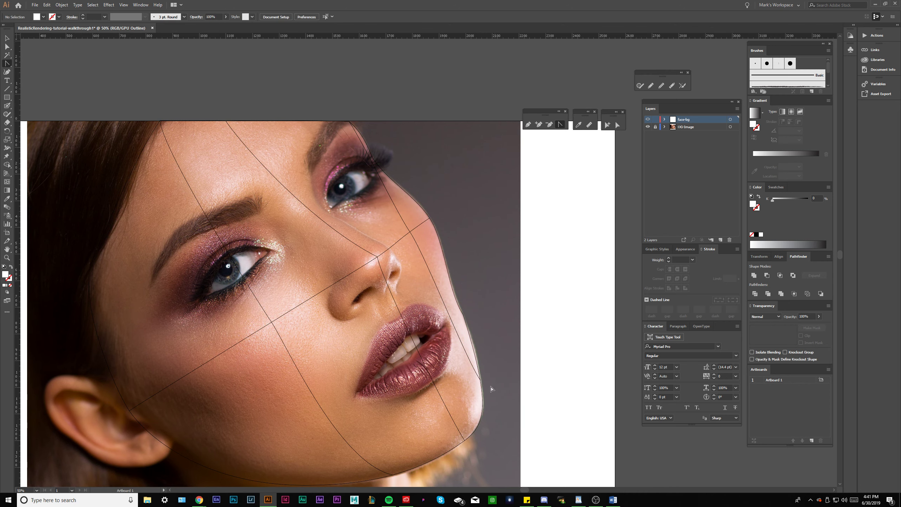
left_click_drag(486, 382, 484, 410)
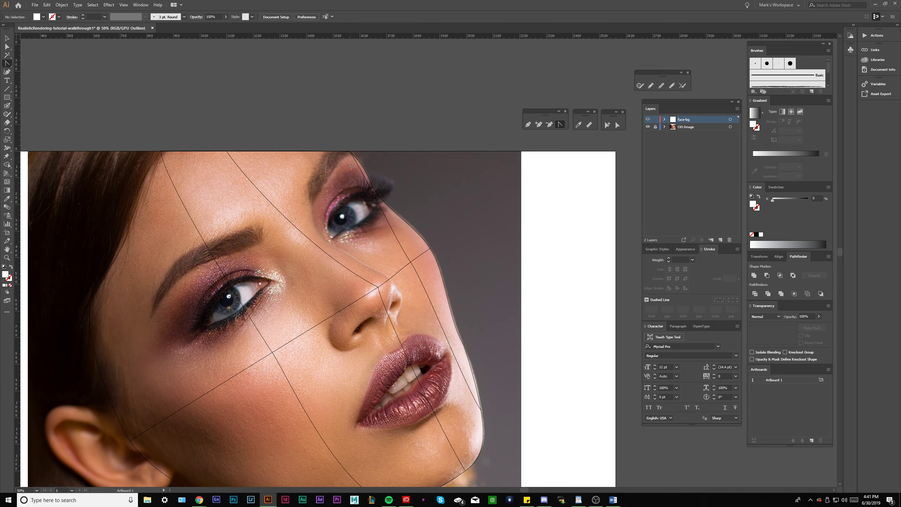
Refine the handle of the right-edge point level with the nose bridge.
left_click(463, 376)
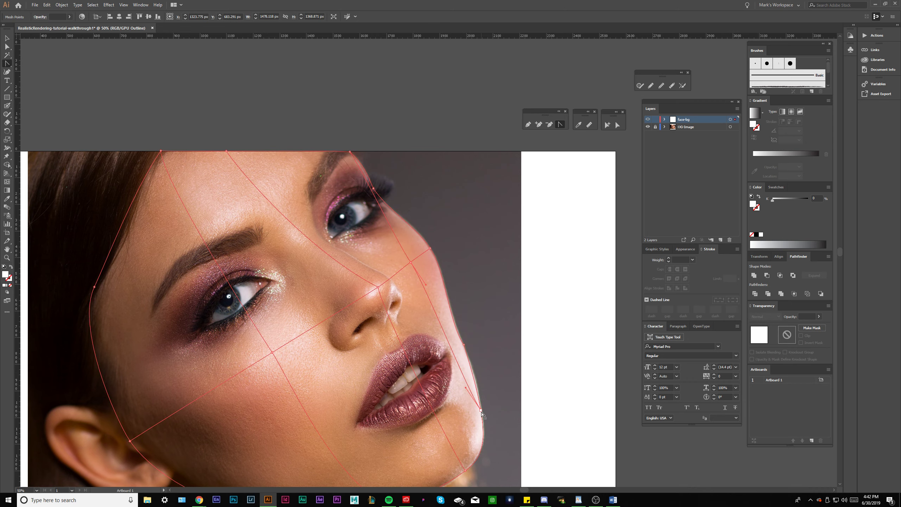
left_click(411, 263)
scroll(410, 264, "up", 3)
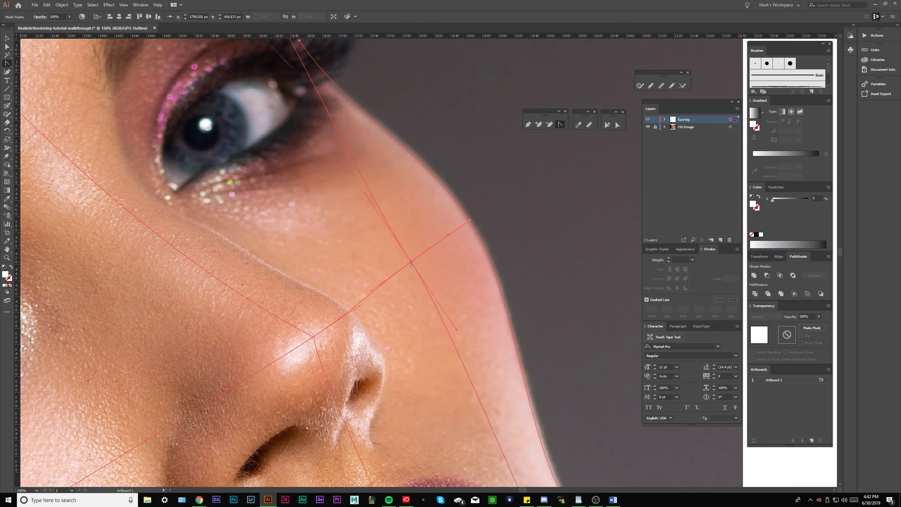
scroll(410, 264, "down", 4)
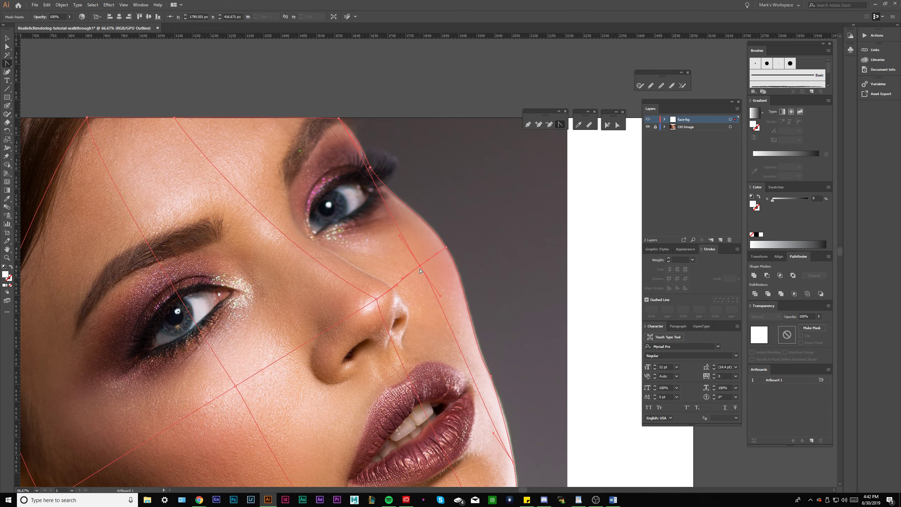
scroll(420, 270, "down", 1)
left_click(418, 269)
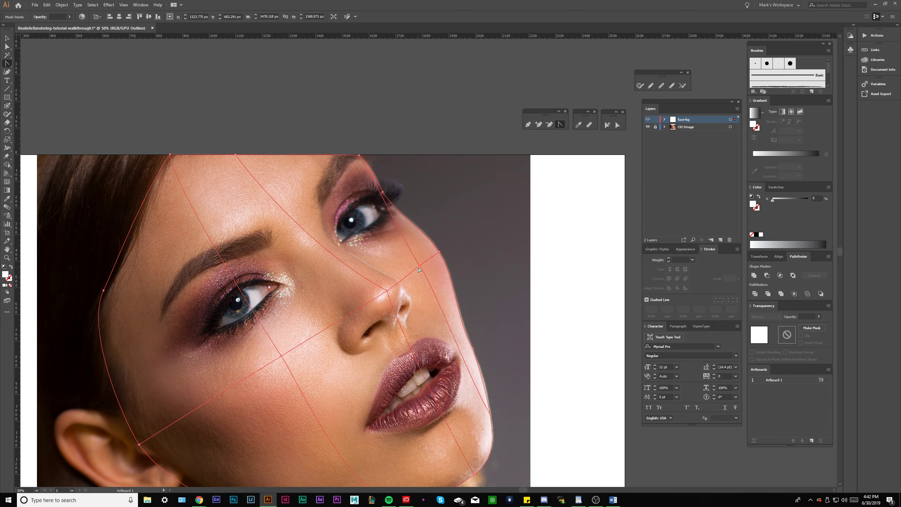
left_click(417, 269)
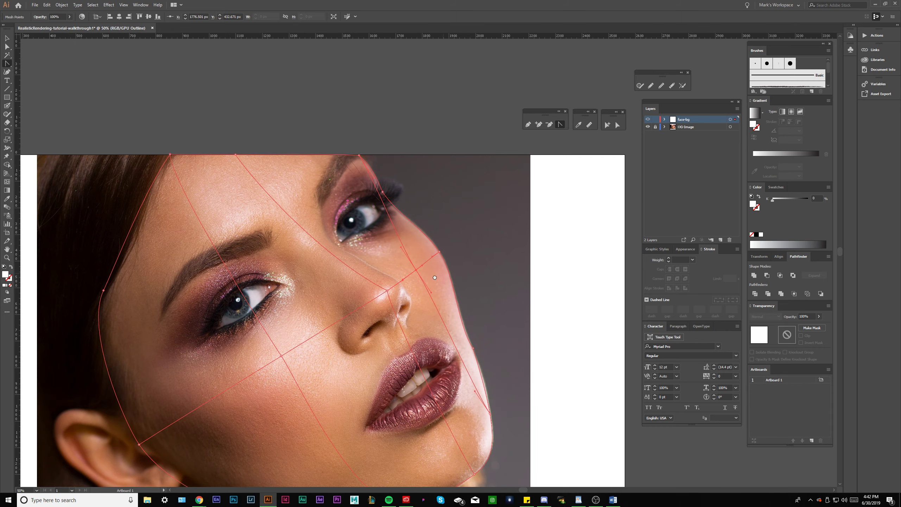
left_click_drag(434, 277, 421, 283)
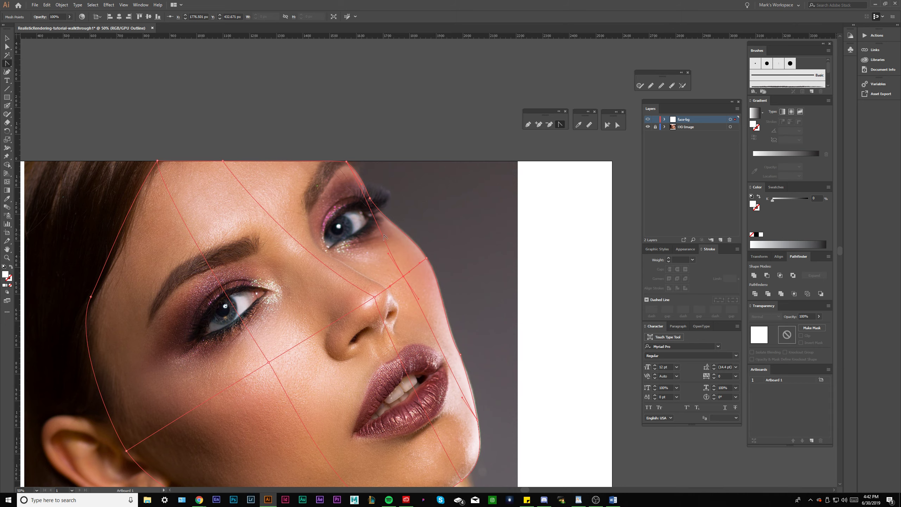
scroll(390, 245, "down", 1)
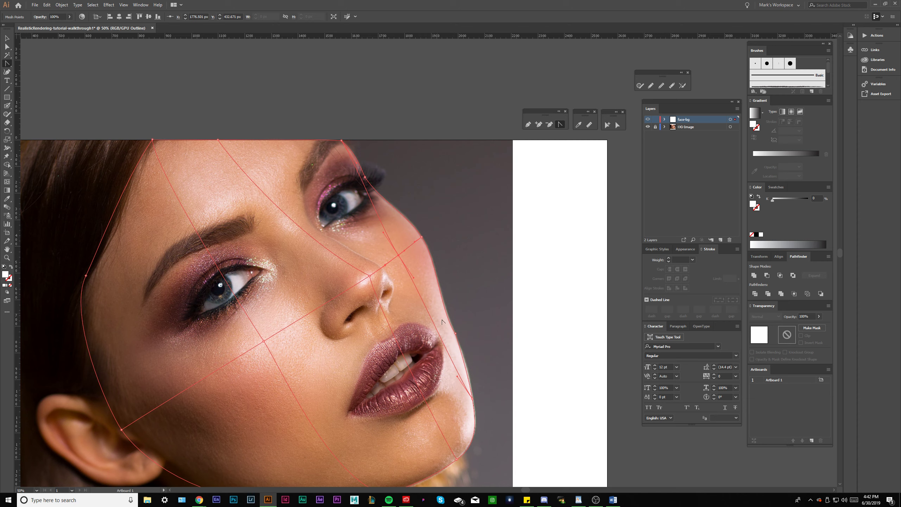
Shift the top-right corner point leftward along the brow and reshape its handle.
left_click(471, 399)
left_click_drag(341, 141, 314, 151)
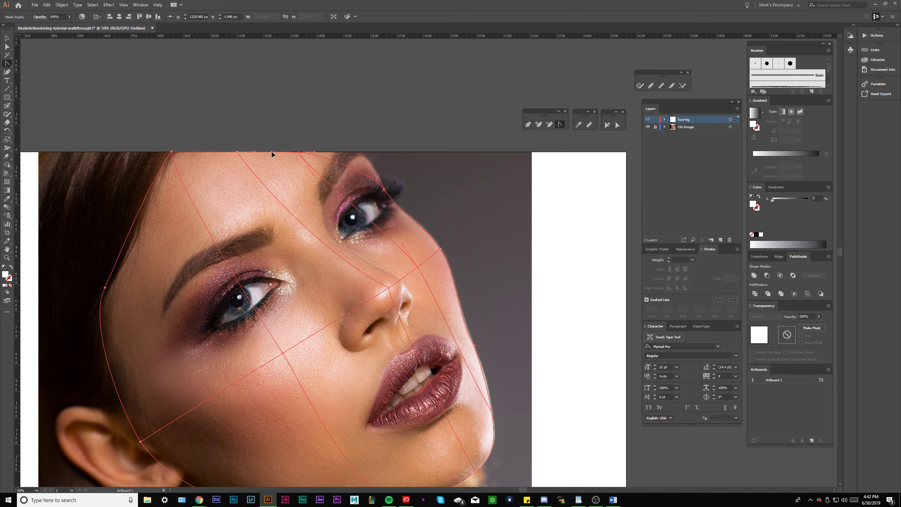
scroll(300, 153, "down", 1)
left_click(345, 129, "ctrl")
left_click_drag(345, 142, 365, 163)
scroll(352, 193, "up", 1)
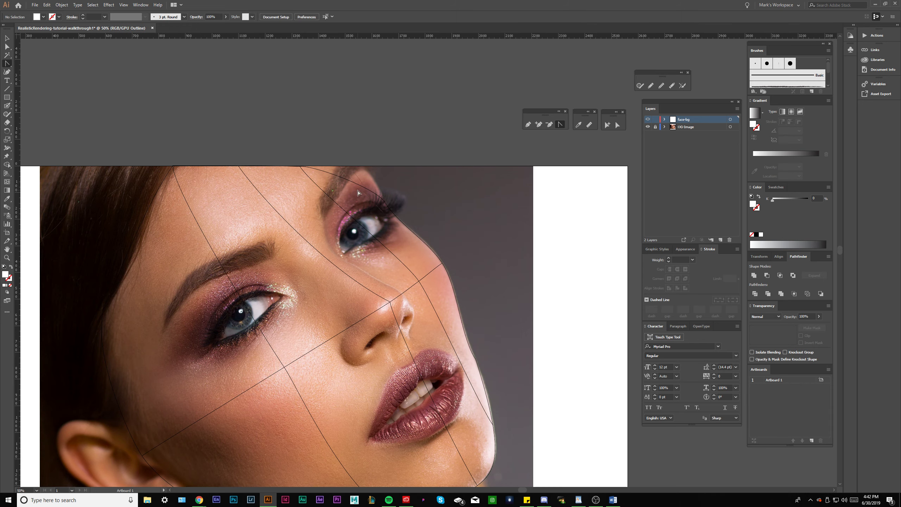
scroll(396, 149, "down", 1)
left_click_drag(407, 215, 406, 187)
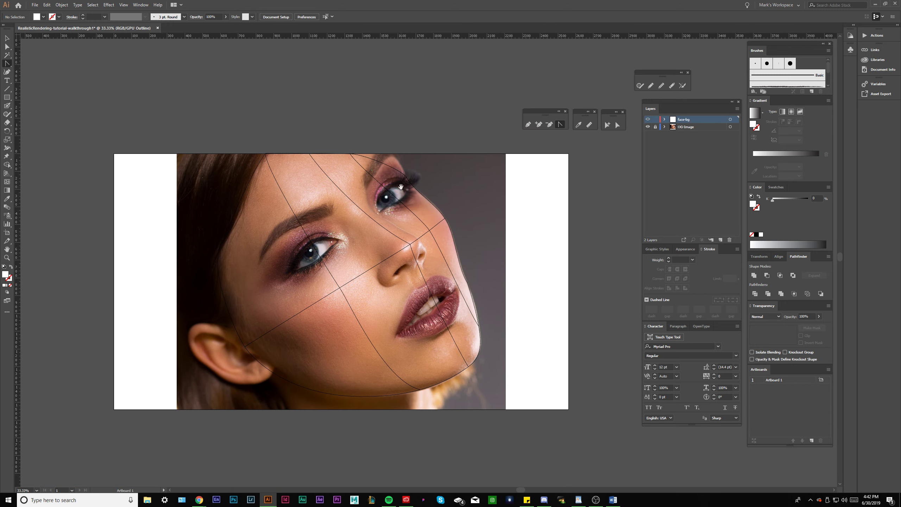
scroll(394, 186, "up", 1)
scroll(253, 146, "down", 3)
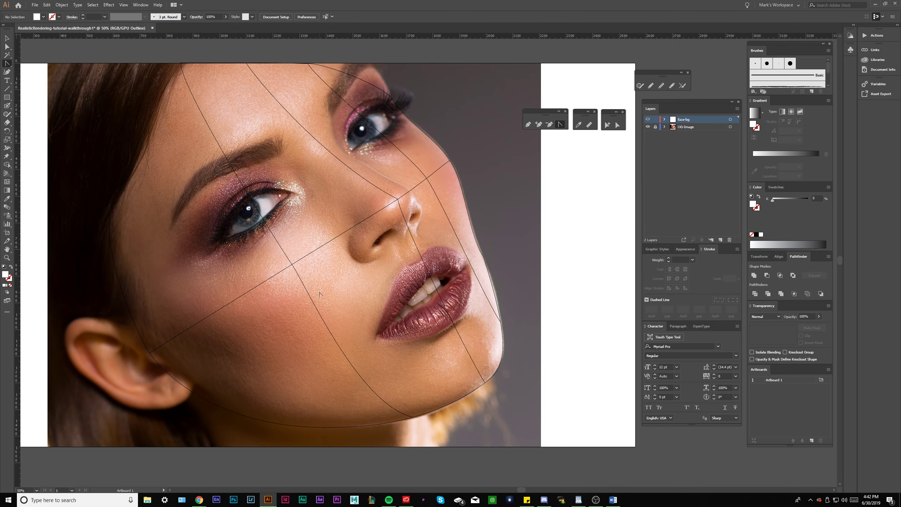
scroll(319, 294, "up", 1)
scroll(308, 230, "down", 1)
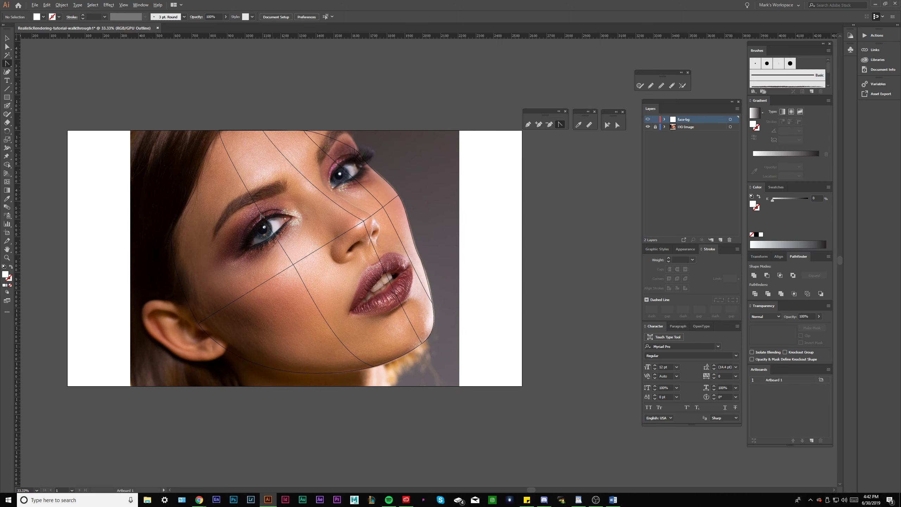
scroll(249, 210, "up", 1)
Pull the handle at the right eye's outer corner back up toward the top-right corner point.
left_click_drag(223, 106, 188, 110)
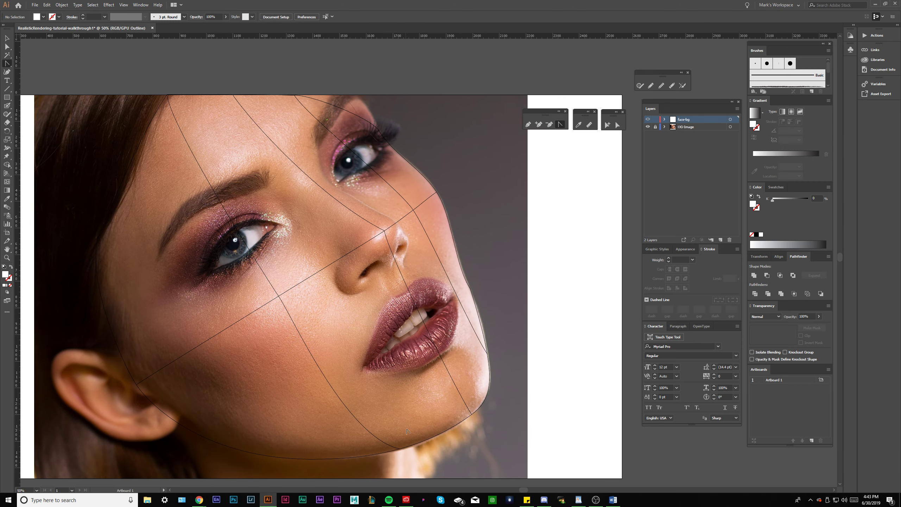
scroll(235, 128, "up", 2)
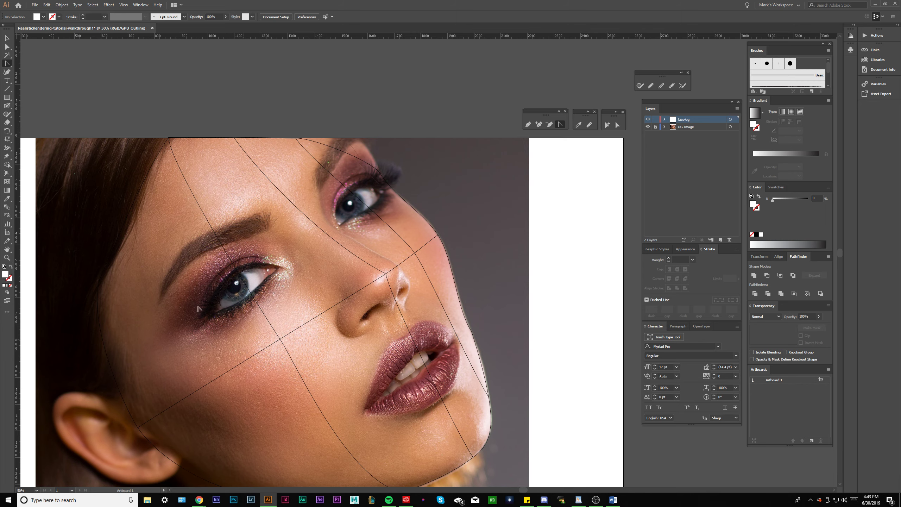
left_click_drag(253, 280, 204, 218)
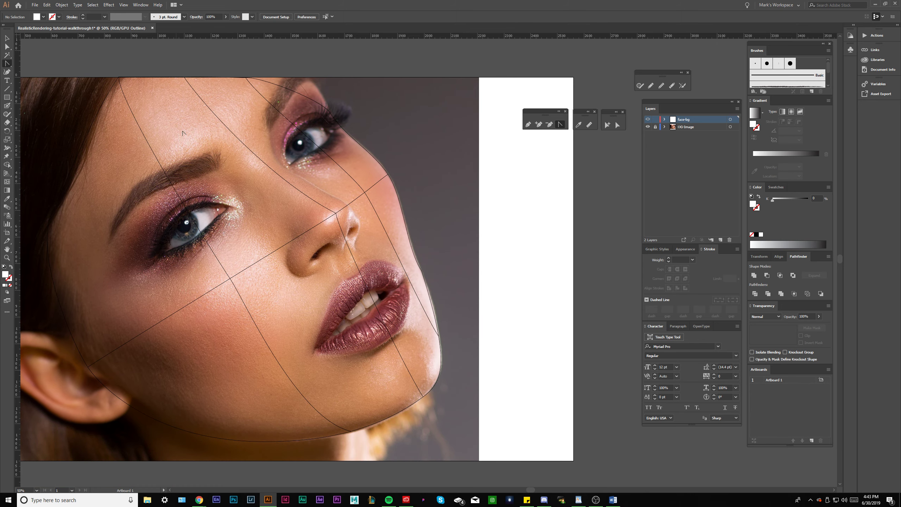
left_click_drag(127, 109, 156, 139)
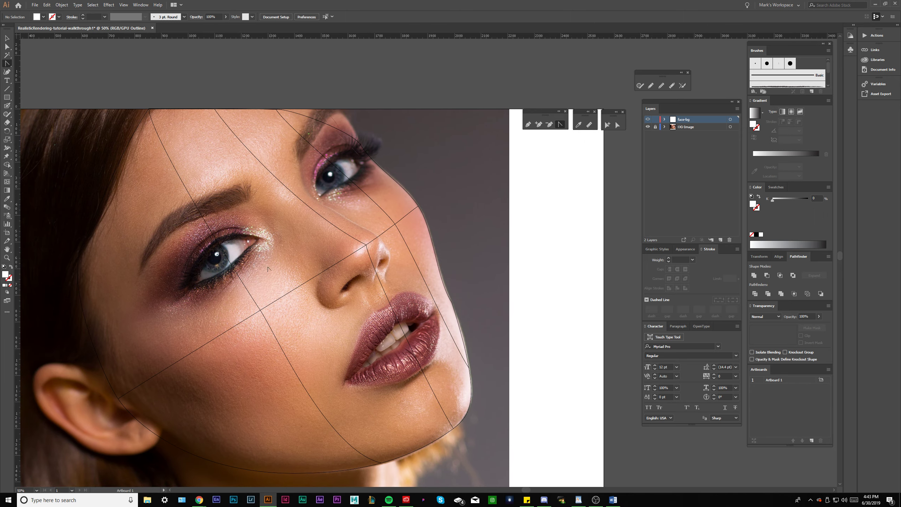
left_click_drag(278, 274, 270, 284)
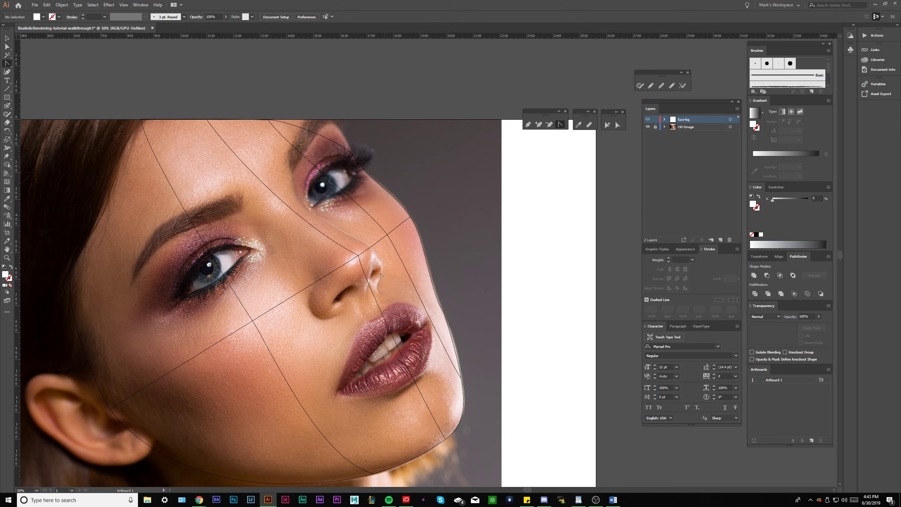
left_click_drag(375, 263, 383, 280)
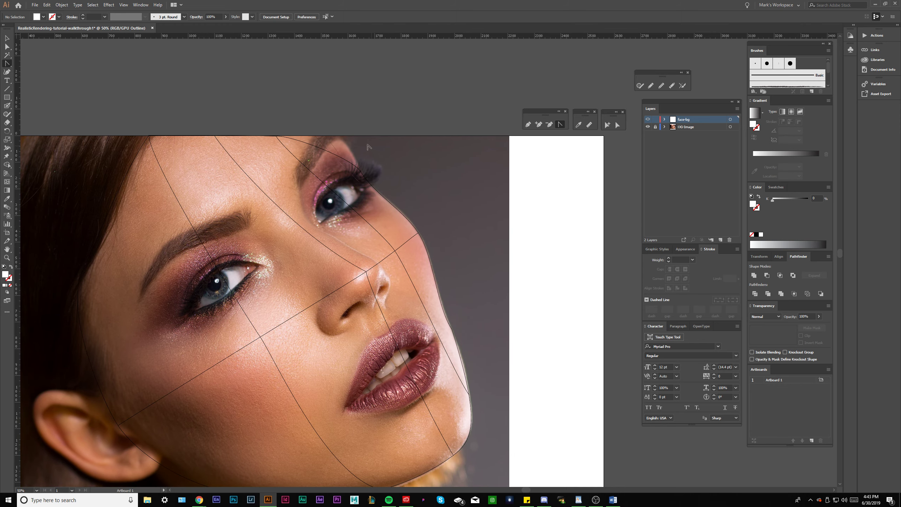
left_click_drag(366, 145, 383, 160)
scroll(368, 155, "up", 1)
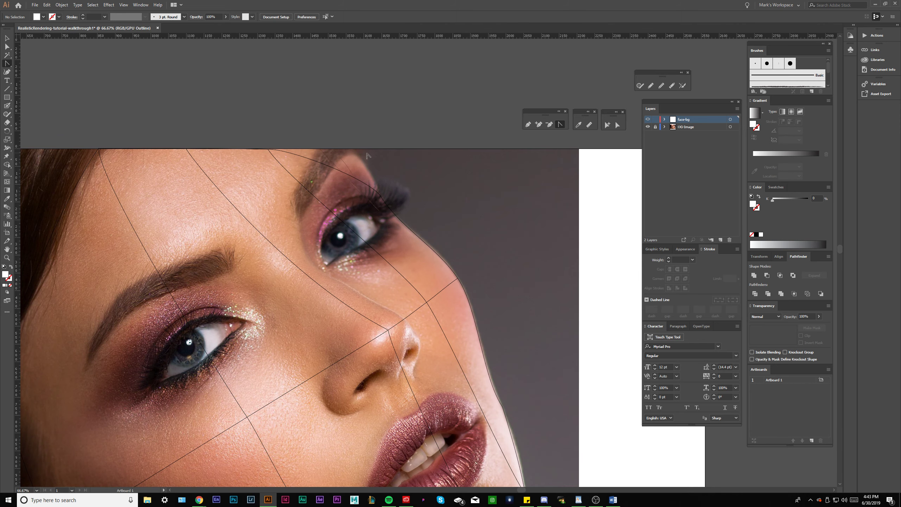
left_click(383, 197)
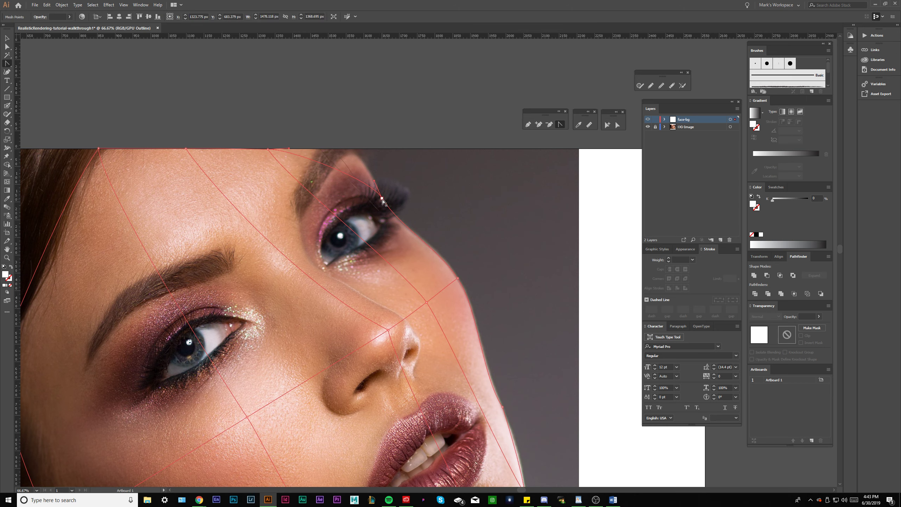
left_click_drag(382, 198, 343, 149)
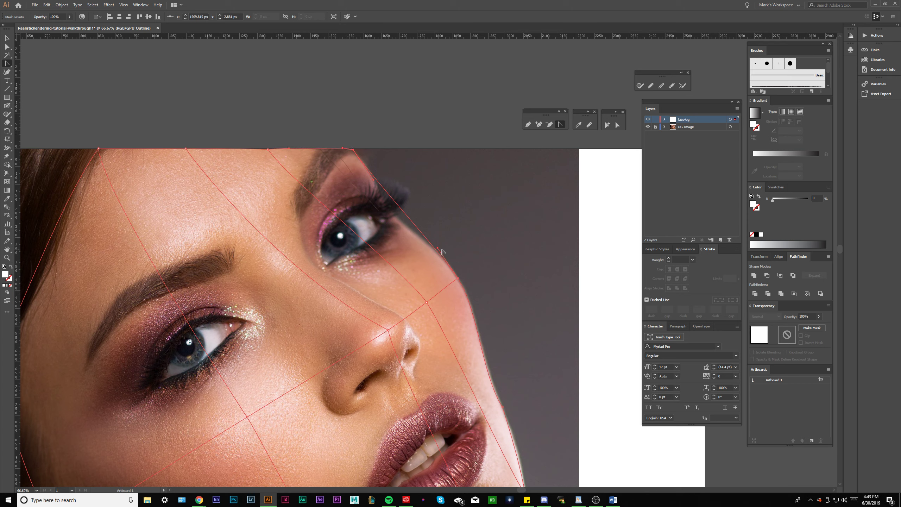
Switch to direct selection and nudge the mesh point at the right eye's outer corner slightly left.
left_click(6, 181)
left_click(394, 208)
key("a")
left_click_drag(392, 208, 389, 208)
left_click(416, 226)
scroll(410, 219, "down", 2)
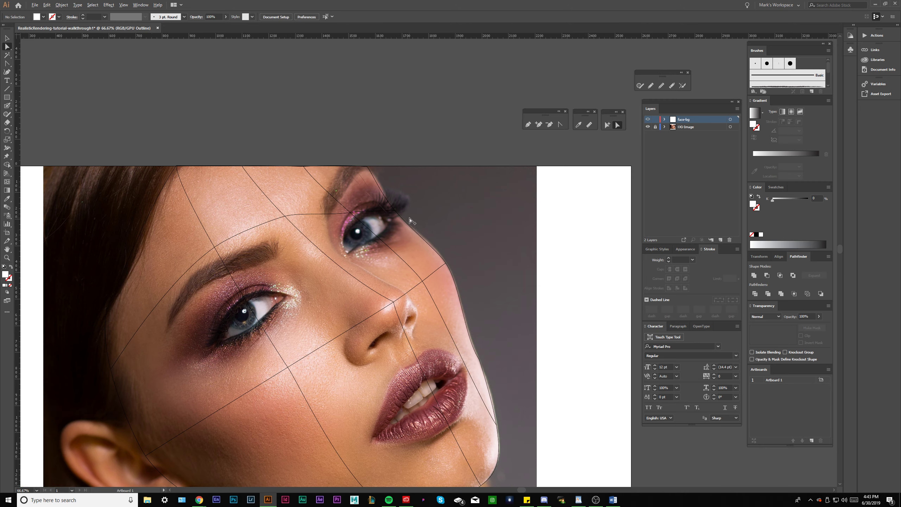
left_click(400, 212)
Shift the mesh point above the right eye's inner corner slightly to the right.
scroll(404, 208, "up", 2)
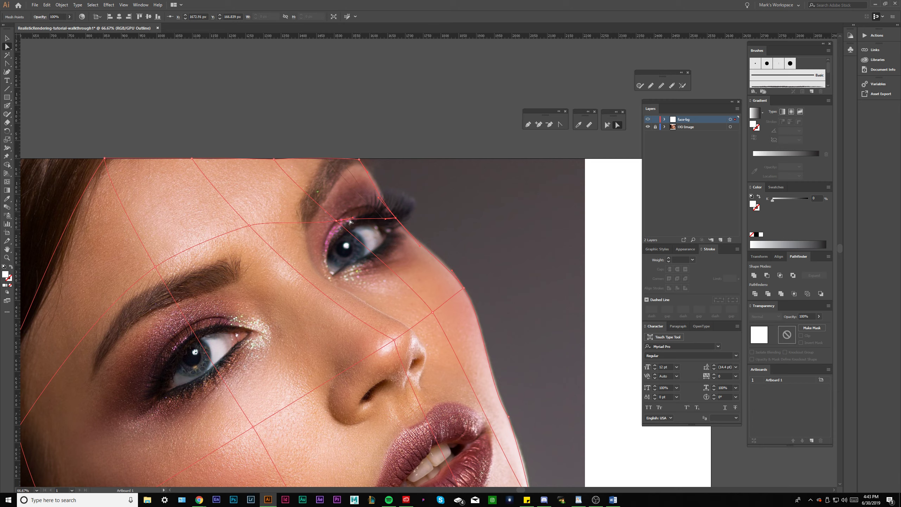
scroll(349, 221, "down", 3)
mouse_move(345, 222)
left_mouse_down()
mouse_move(364, 212)
mouse_move(361, 225)
left_mouse_up()
scroll(355, 233, "up", 1)
left_click(360, 287)
Zoom into the left eye and reposition the mesh point at the upper edge of its iris.
scroll(359, 286, "up", 1)
scroll(347, 228, "down", 1)
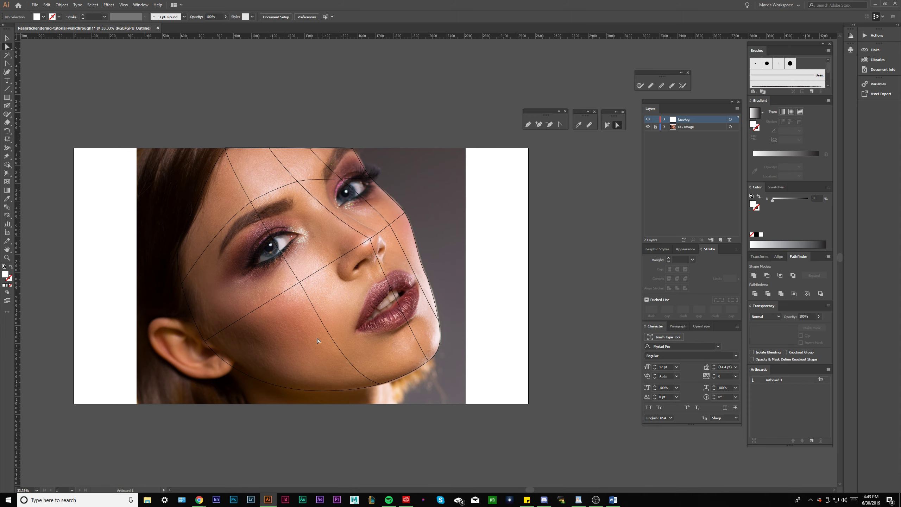
left_click_drag(380, 351, 398, 377)
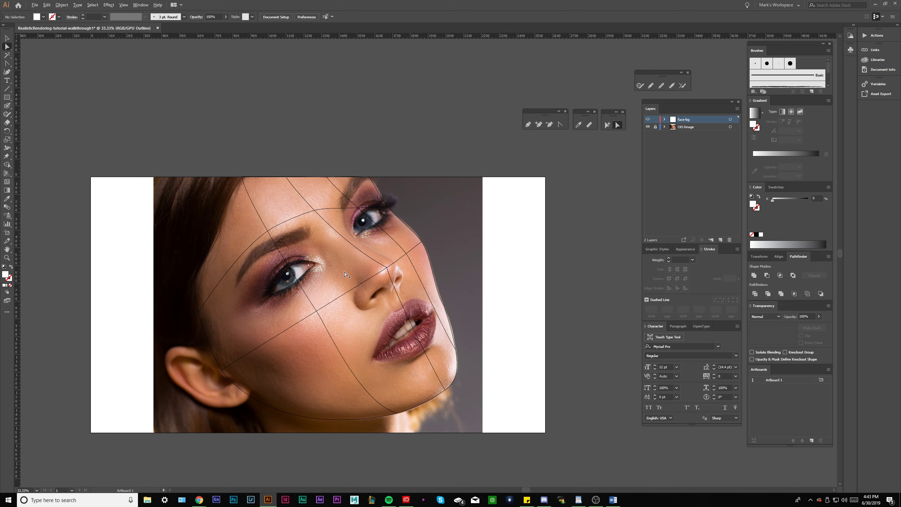
scroll(361, 287, "up", 1)
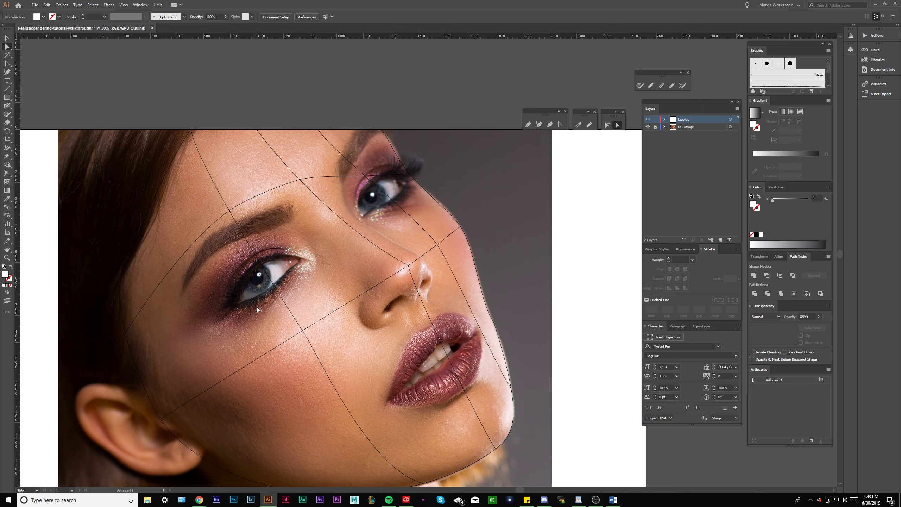
scroll(258, 309, "up", 2)
scroll(262, 306, "up", 1)
scroll(305, 306, "up", 1)
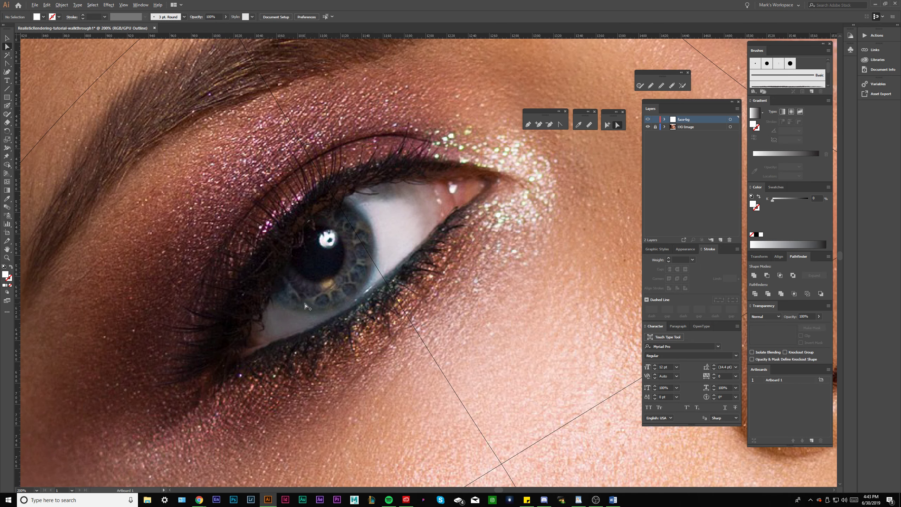
scroll(305, 305, "up", 1)
scroll(305, 306, "up", 1)
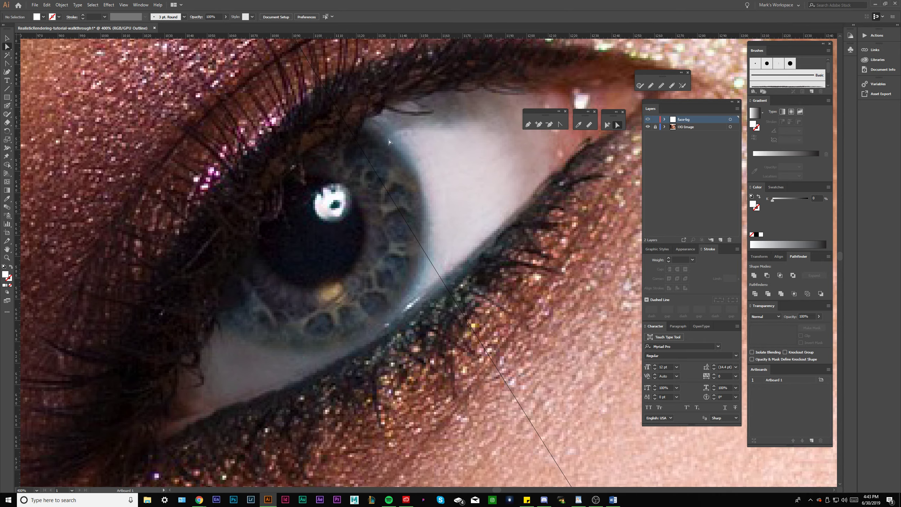
left_click_drag(390, 143, 374, 165)
Pull the handle at the left eye's inner corner inward along the lower lid.
scroll(457, 299, "down", 5)
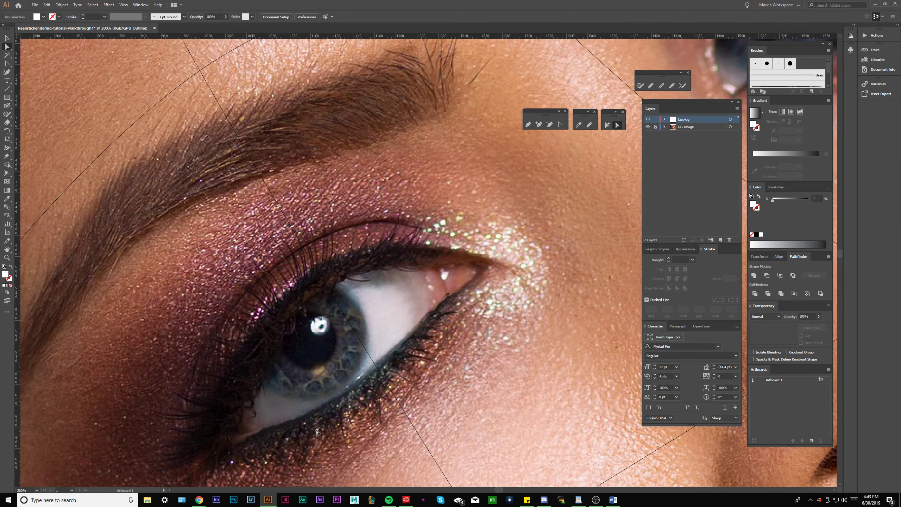
scroll(254, 356, "up", 2)
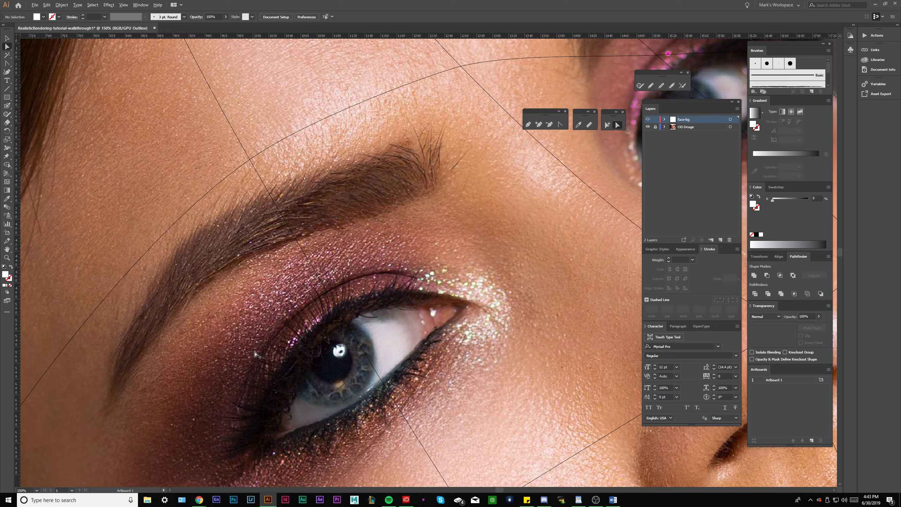
scroll(481, 322, "down", 2)
left_click_drag(481, 322, 420, 304)
scroll(430, 302, "up", 1)
scroll(422, 303, "down", 1)
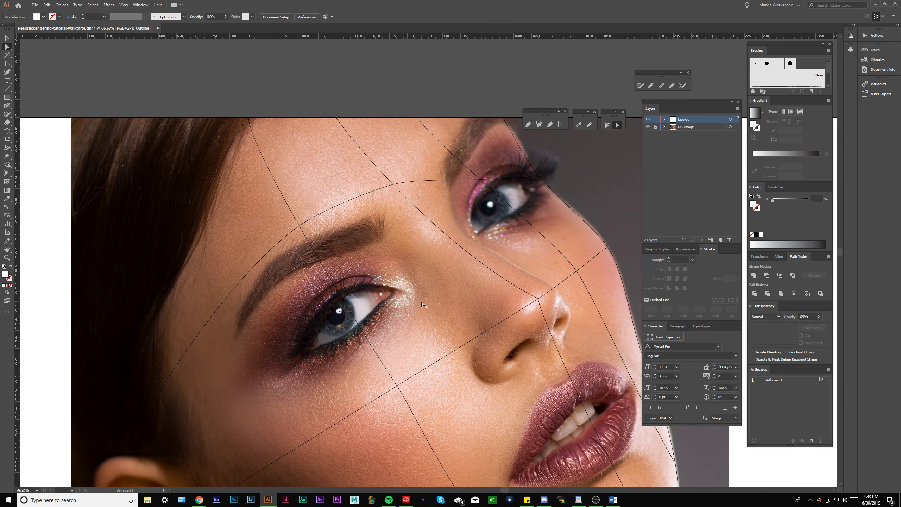
Refine the mesh handles around the left eye so the lines follow its contour.
left_click_drag(397, 263, 361, 247)
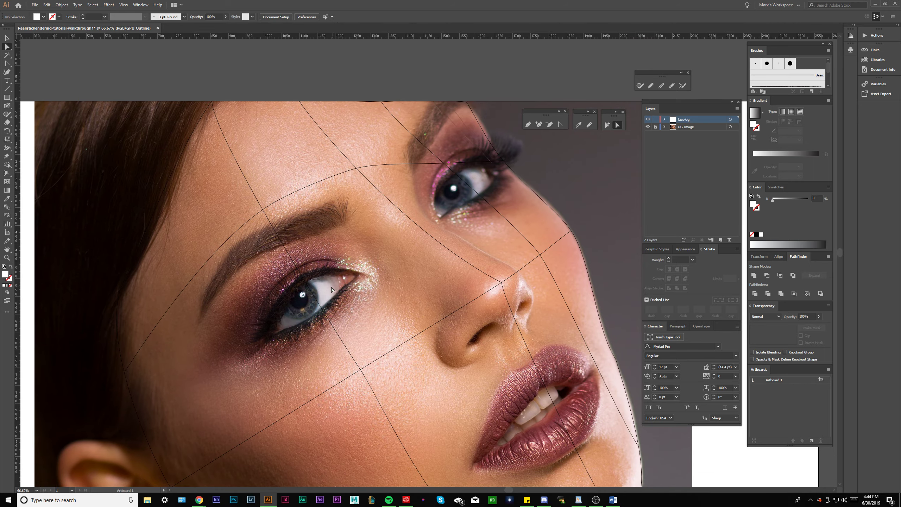
scroll(269, 291, "up", 4)
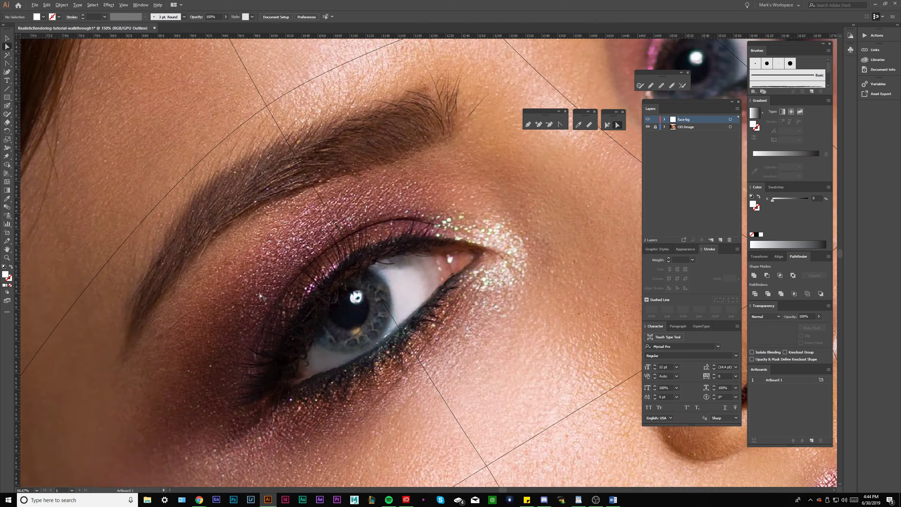
scroll(259, 265, "down", 4)
left_click_drag(313, 292, 283, 307)
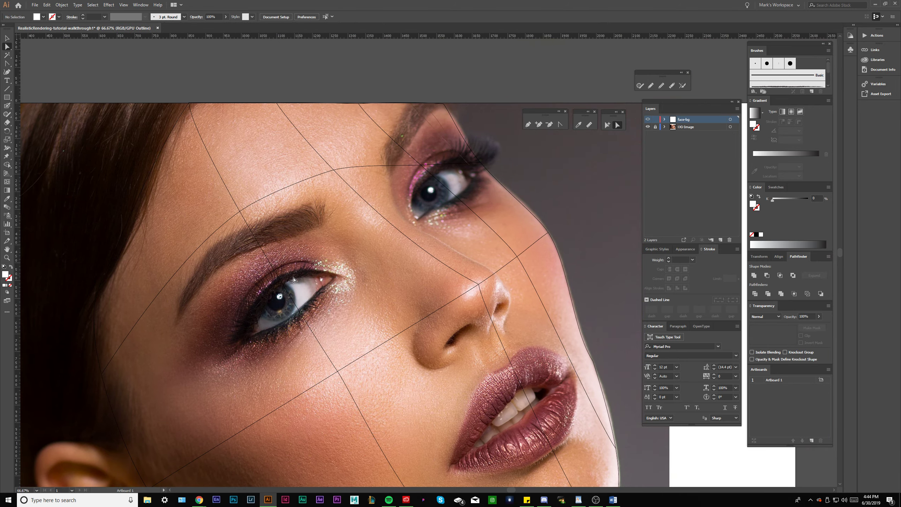
scroll(298, 277, "up", 2)
left_click_drag(392, 266, 439, 241)
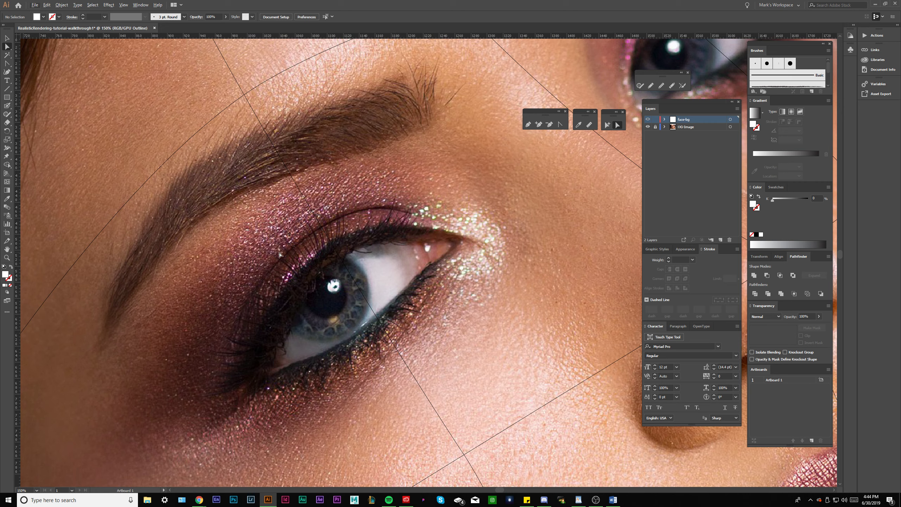
scroll(365, 213, "down", 3)
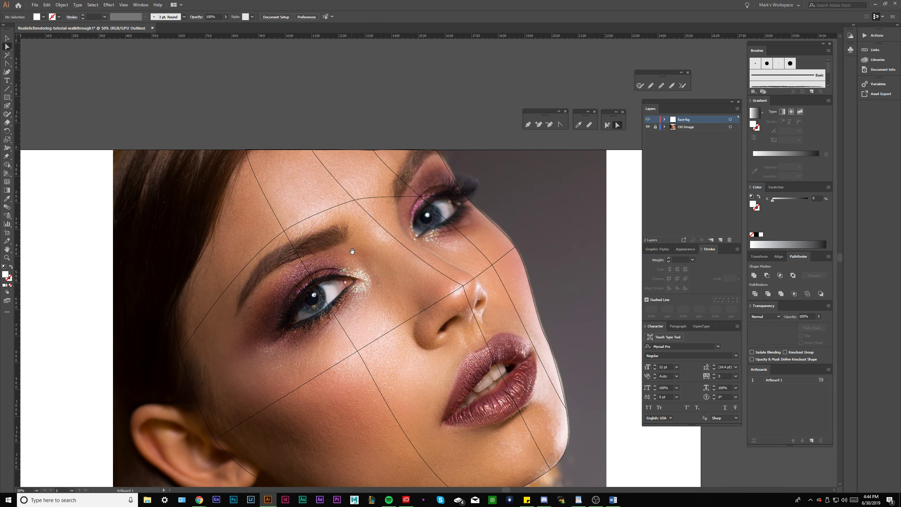
Reshape handles around the nose bridge and the left eye from a point on the brow line.
left_click(355, 200)
left_click_drag(432, 307, 392, 252)
left_click_drag(304, 233, 310, 253)
left_click_drag(409, 305, 402, 358)
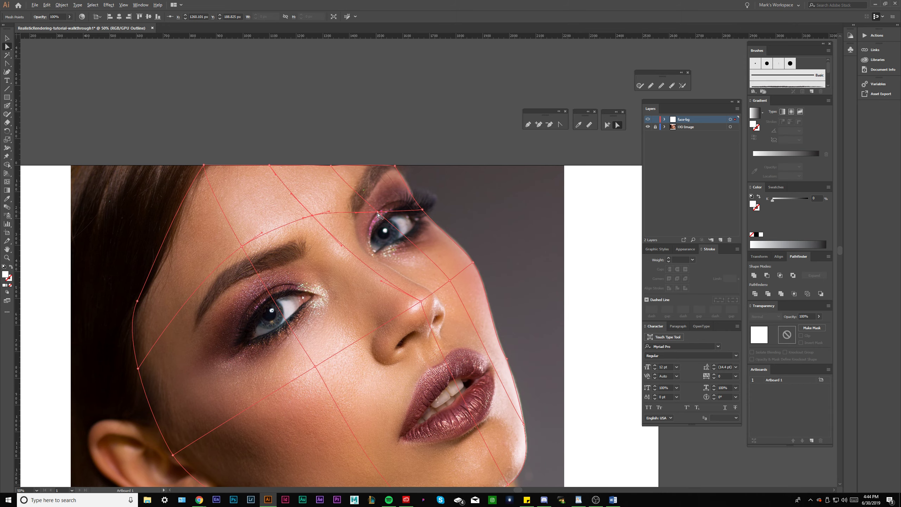
Adjust handles along the brow line near the right eye, the nose bridge and beside the nose tip.
scroll(380, 215, "up", 1)
left_click_drag(381, 177, 370, 172)
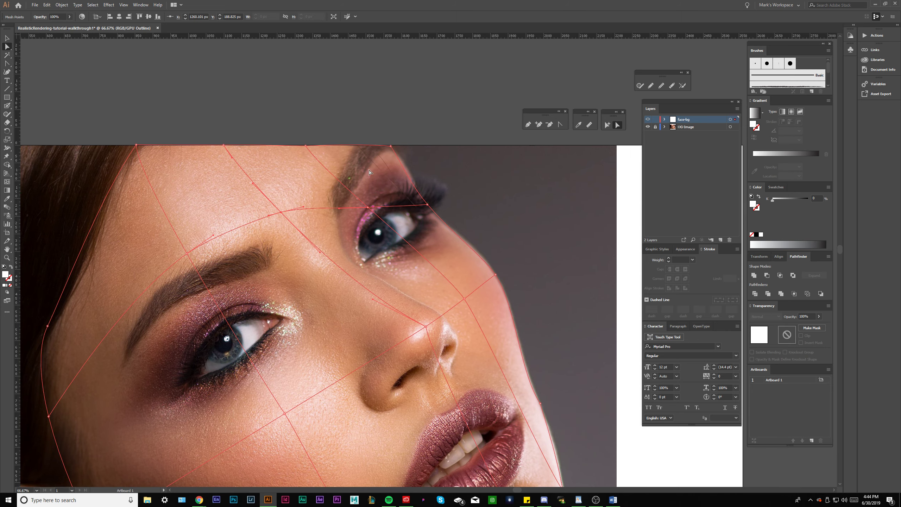
left_click_drag(286, 211, 334, 203)
scroll(344, 238, "down", 1)
left_click_drag(429, 283, 381, 260)
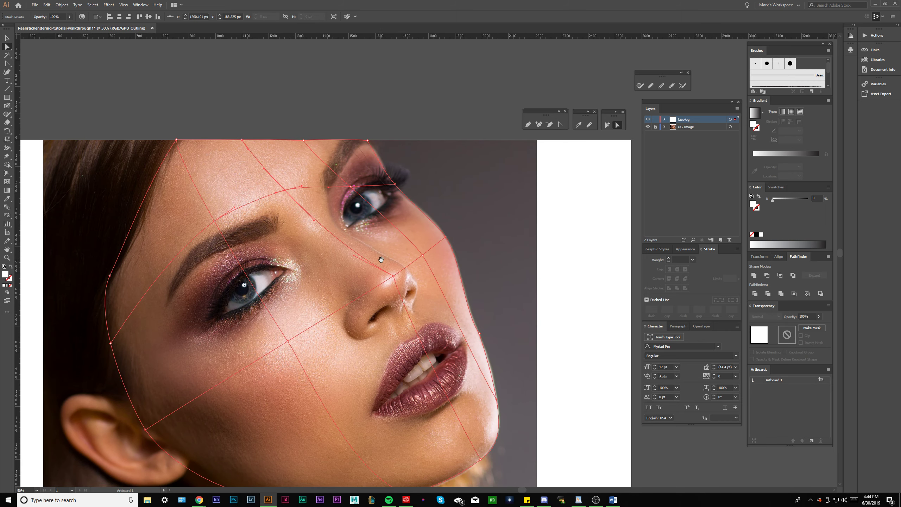
left_click(400, 286)
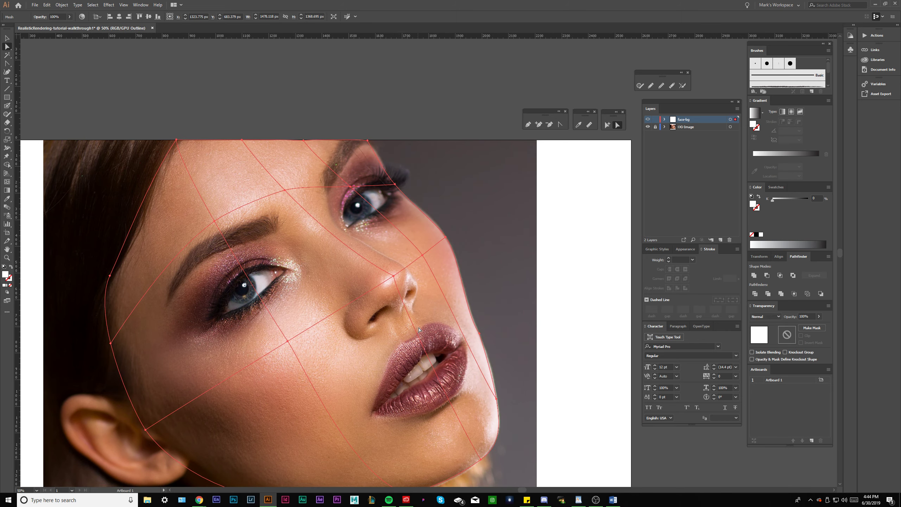
left_click_drag(419, 328, 417, 320)
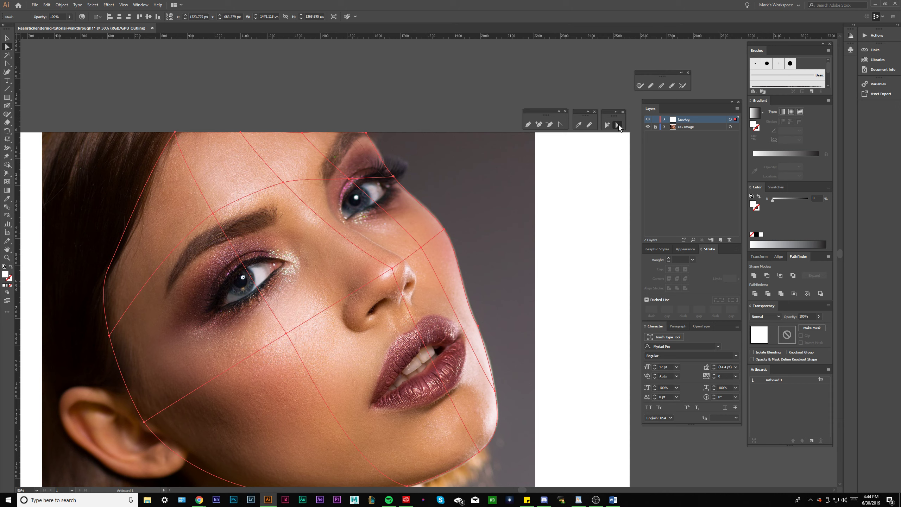
Try pulling a lower right jaw mesh handle up toward the nose.
left_click(479, 452)
left_click_drag(464, 429, 418, 301)
key("ctrl+z")
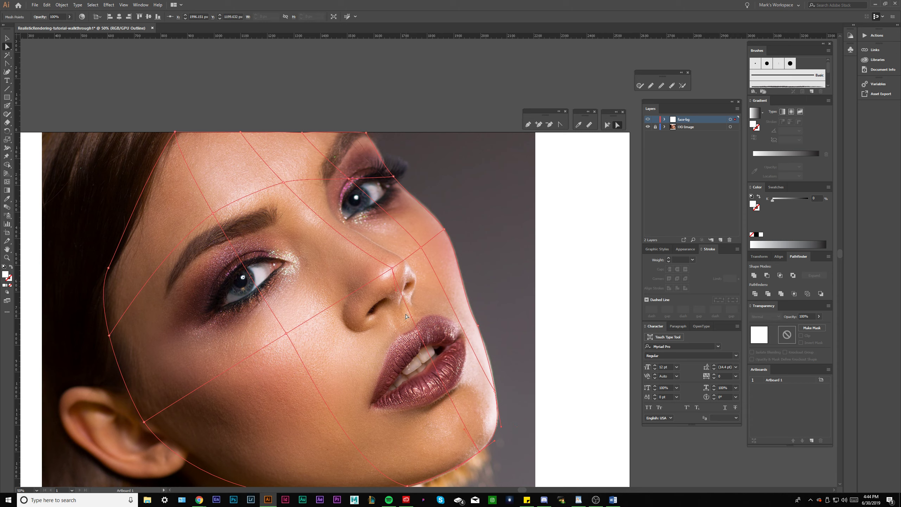
Add a mesh line below the nose with the Mesh tool and shape its points and handles over the upper lip.
scroll(391, 267, "up", 1)
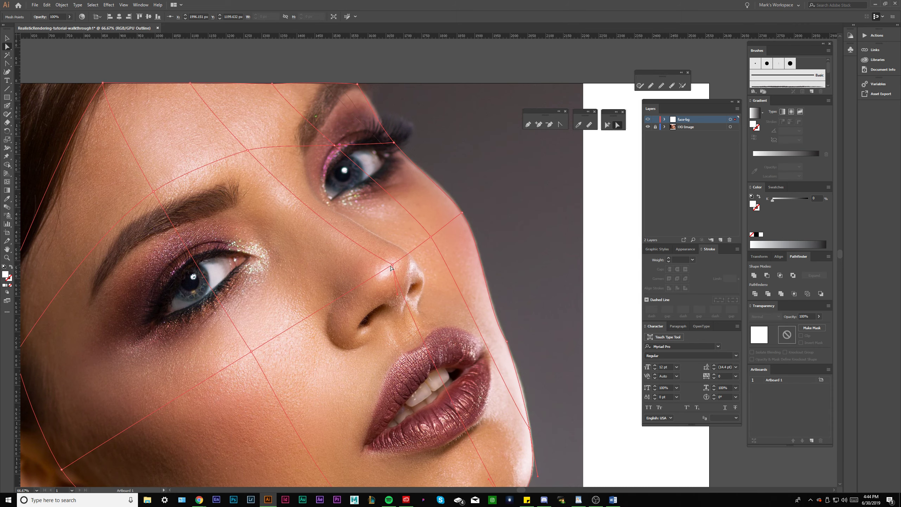
left_click_drag(403, 319, 355, 243)
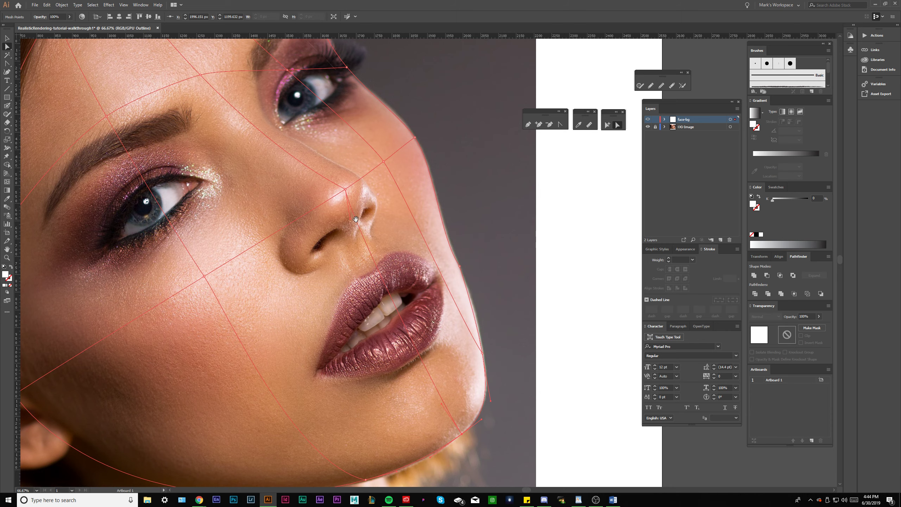
left_click_drag(356, 219, 389, 246)
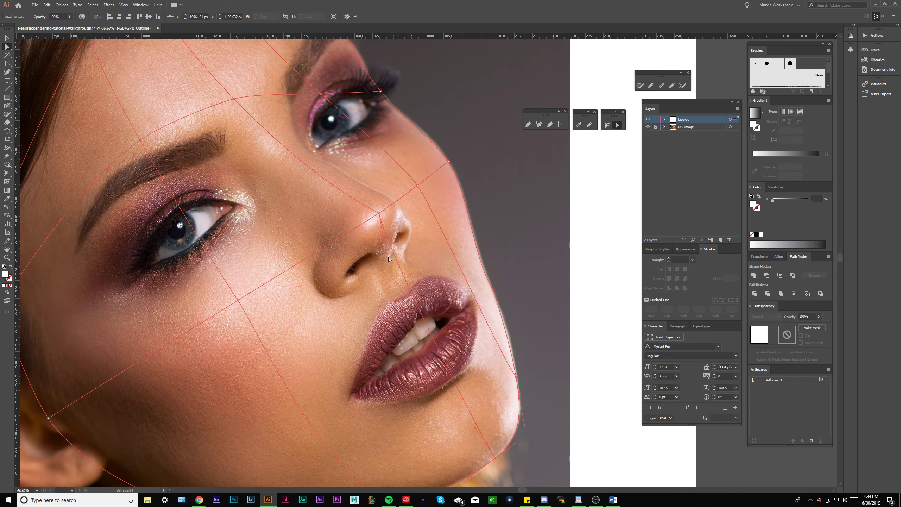
left_click(7, 182)
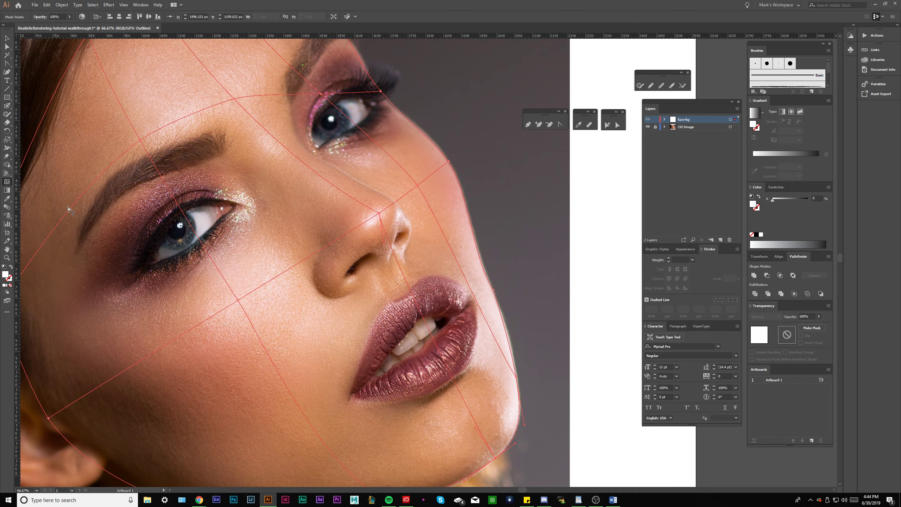
left_click(404, 277)
key("a")
left_click_drag(403, 315, 411, 313)
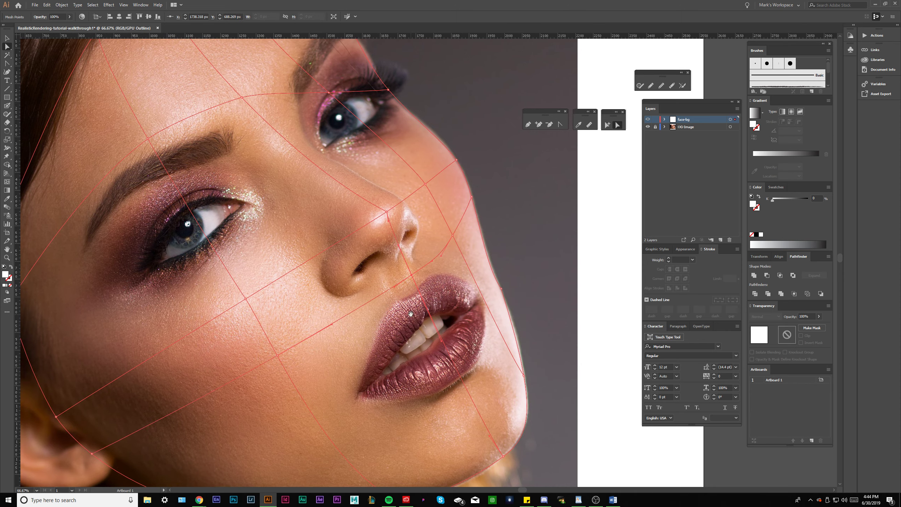
left_click_drag(412, 276, 404, 284)
left_click(453, 306)
left_click_drag(419, 281, 406, 261)
Move the mesh point on the left brow slightly up and to the left.
scroll(406, 261, "down", 1)
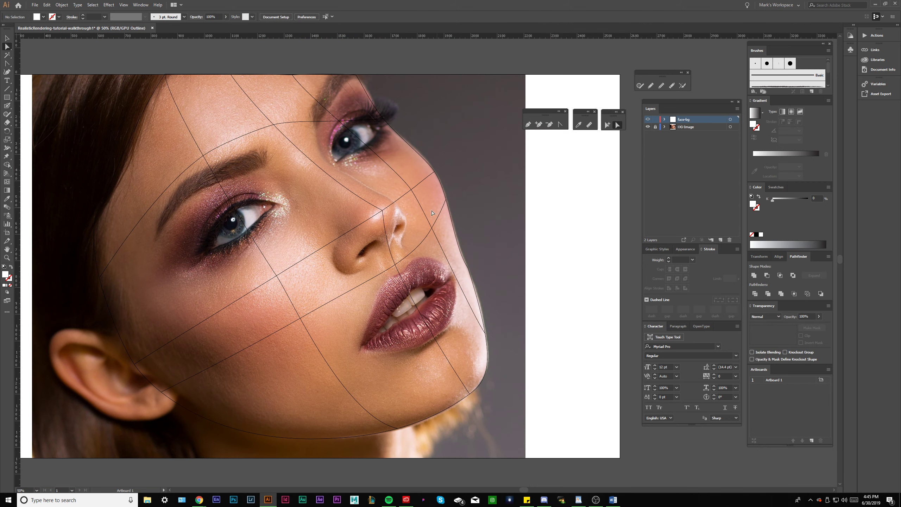
left_click_drag(395, 231, 422, 299)
scroll(401, 290, "up", 1)
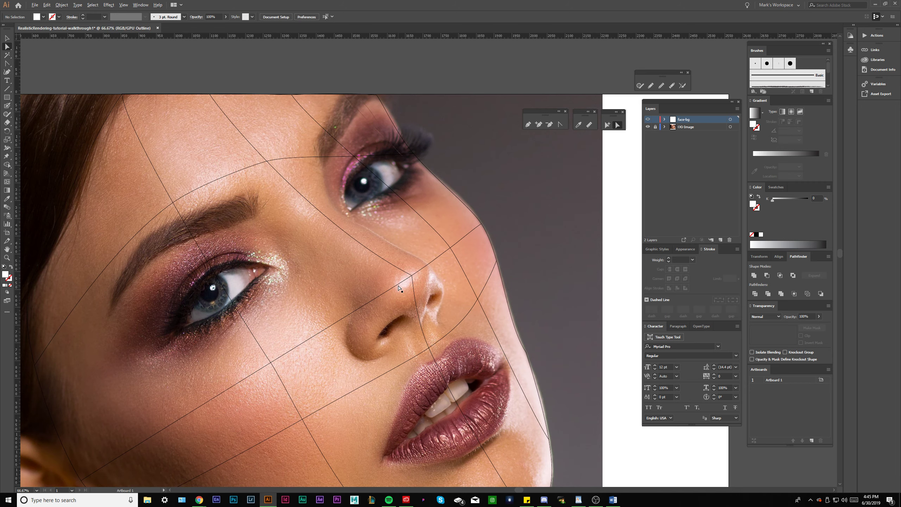
scroll(438, 290, "down", 2)
scroll(447, 308, "up", 1)
scroll(231, 213, "up", 1)
scroll(232, 218, "down", 1)
left_click(233, 221)
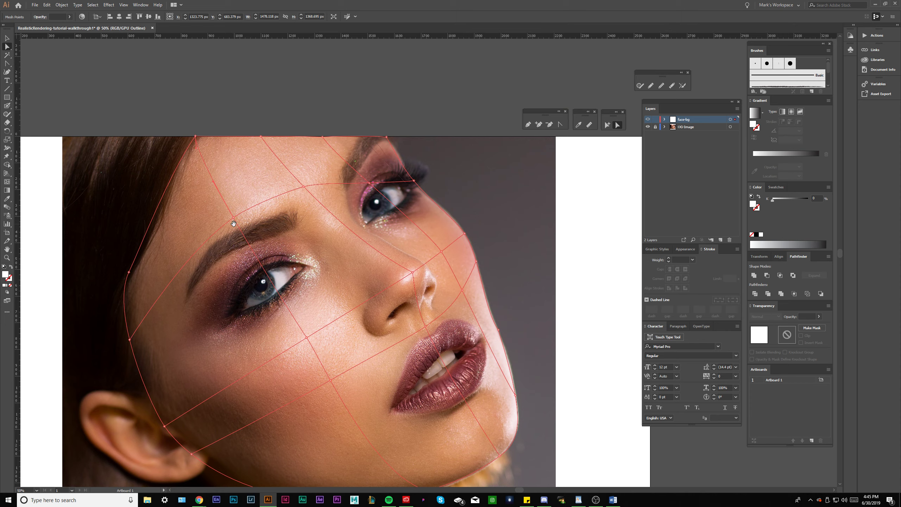
left_click_drag(234, 223, 218, 216)
Lower the left-edge mesh point below the temple and reshape its handles along the face outline.
scroll(215, 220, "up", 1)
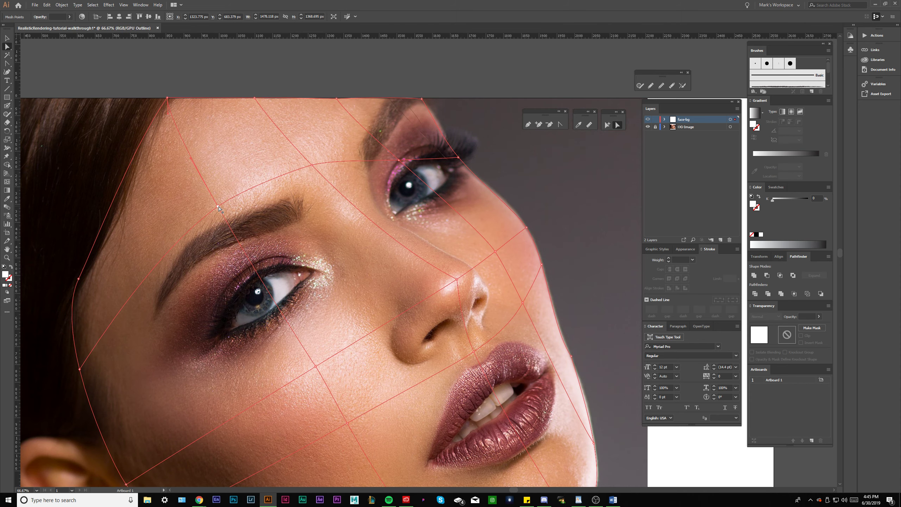
left_click(217, 207)
left_click_drag(218, 210, 218, 210)
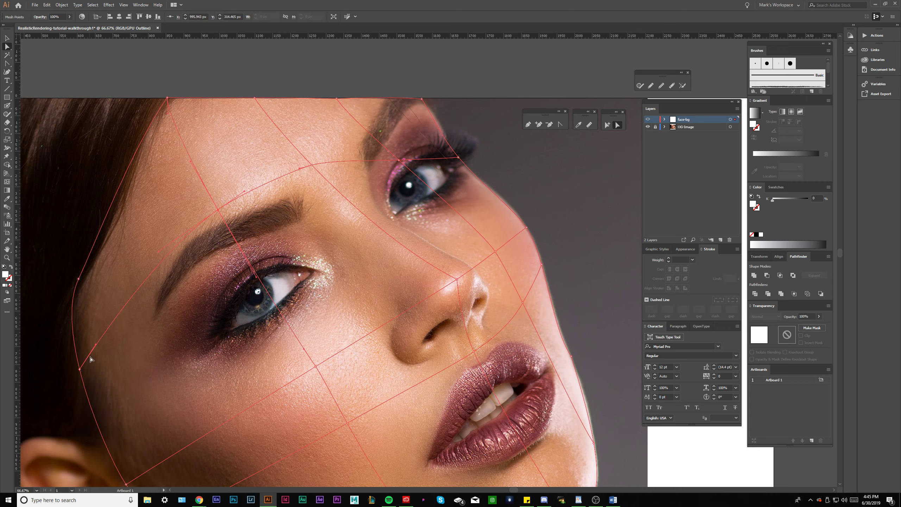
left_click_drag(81, 369, 85, 388)
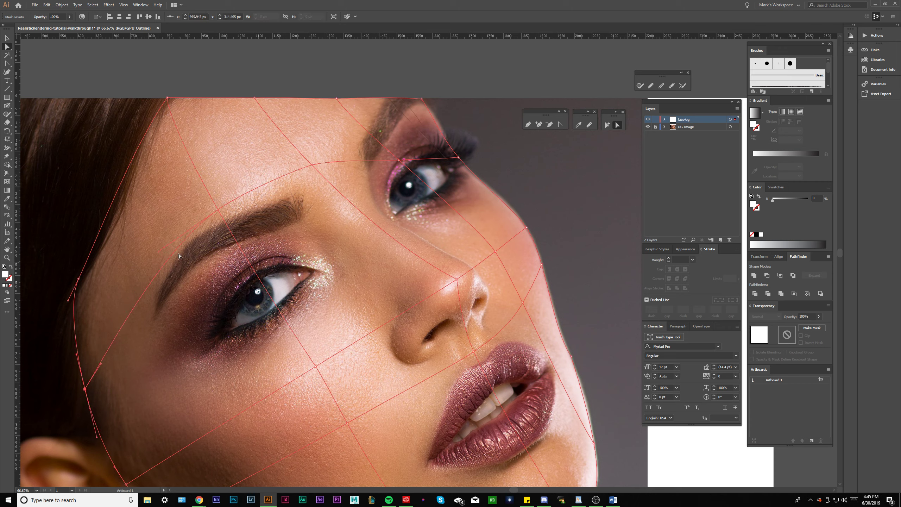
left_click_drag(219, 212, 218, 217)
left_click(85, 389)
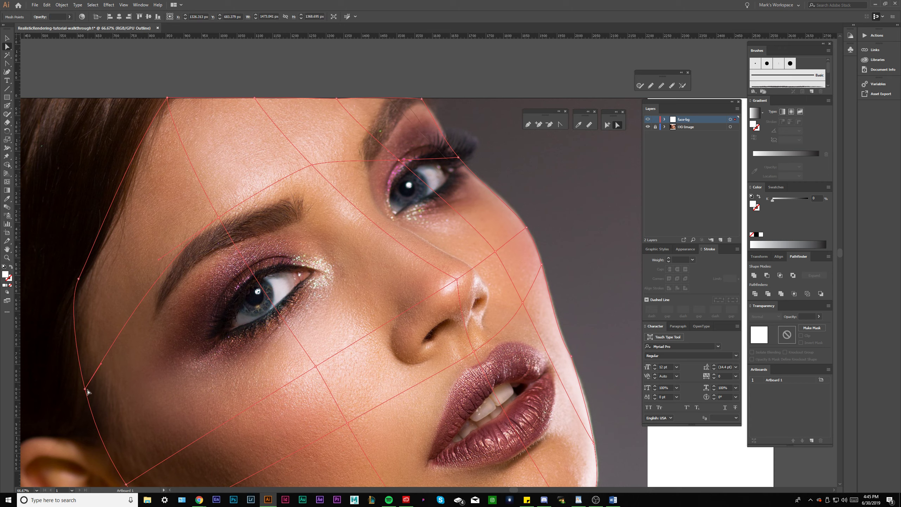
left_click_drag(102, 365, 126, 343)
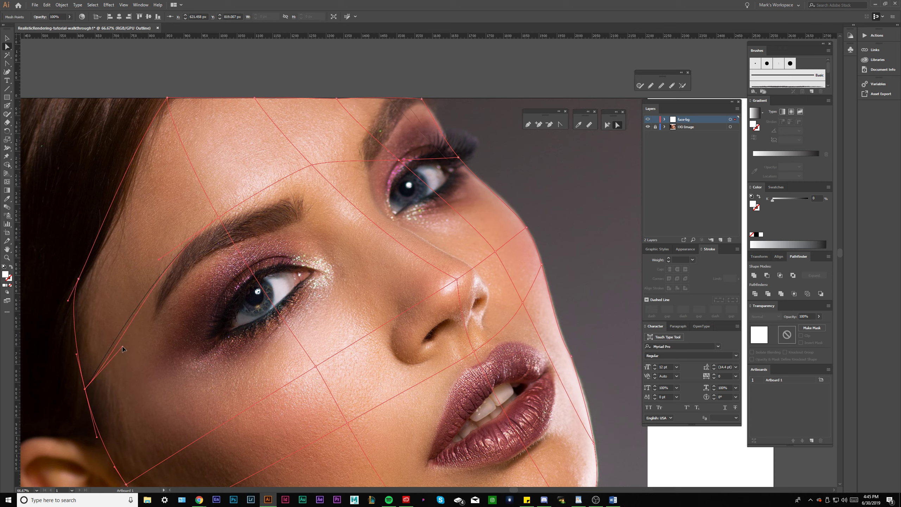
Enter isolation mode and preview the mesh shape before returning to the outline view.
double_click(316, 169)
key("ctrl+y")
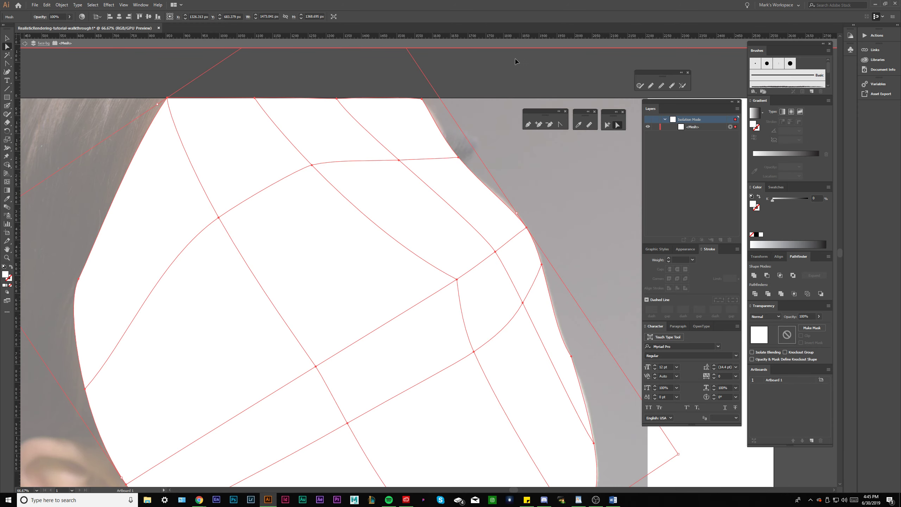
double_click(516, 61)
key("ctrl+y")
left_click(313, 165)
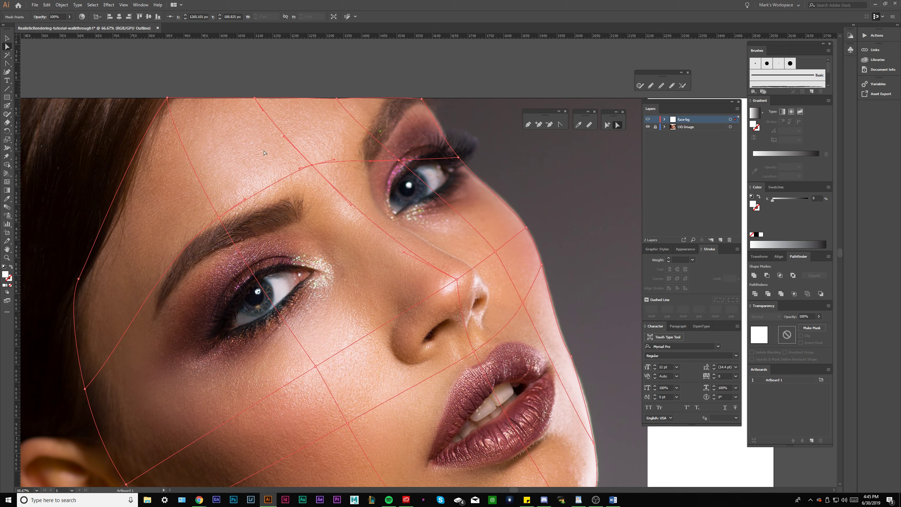
Drag the forehead mesh handle above the left brow slightly down and right to follow the face contour.
left_click_drag(314, 169, 327, 185)
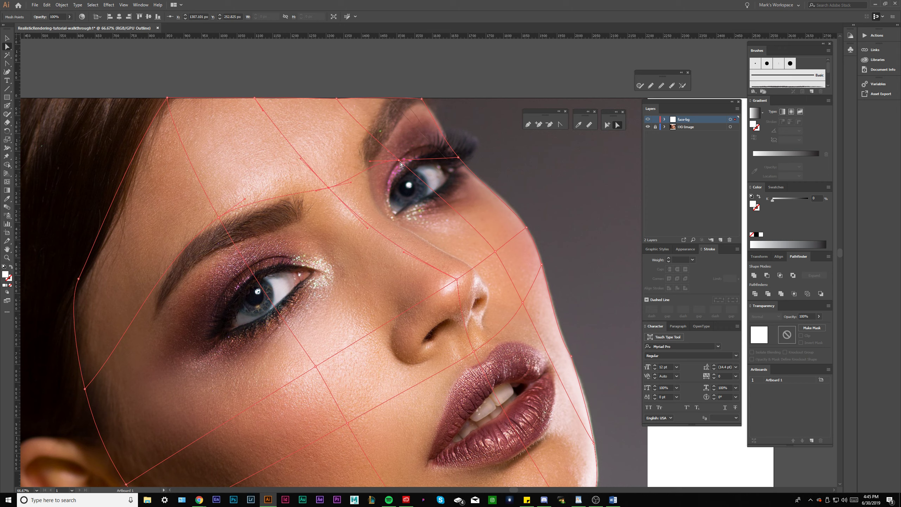
left_click_drag(399, 161, 371, 128)
key("ctrl+z")
scroll(401, 161, "up", 2)
scroll(396, 170, "down", 2)
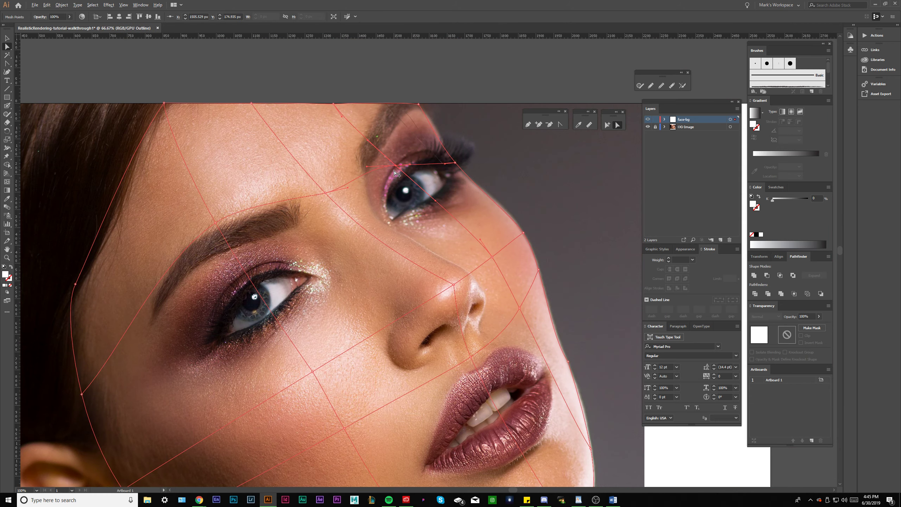
Zoom in on the right brow and reshape the mesh point handles so the curve follows the brow's outer edge.
left_click_drag(263, 219, 243, 251)
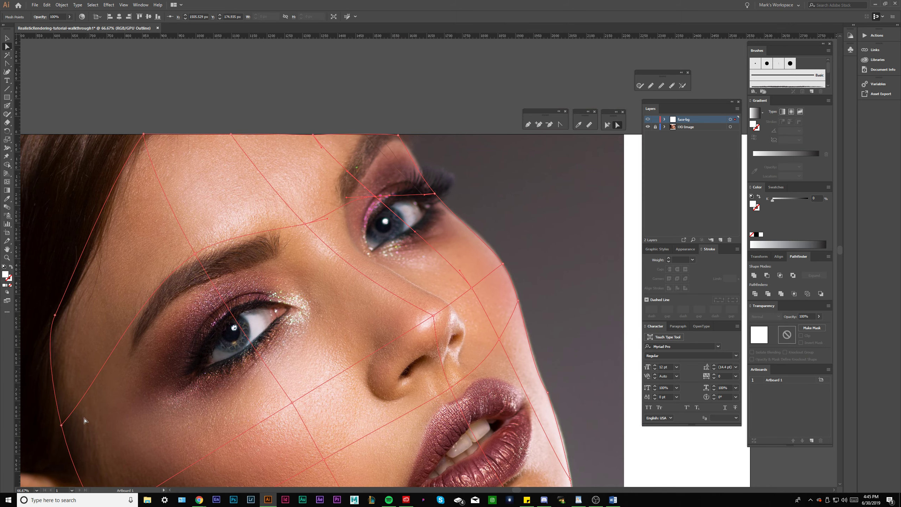
left_click_drag(170, 336, 145, 361)
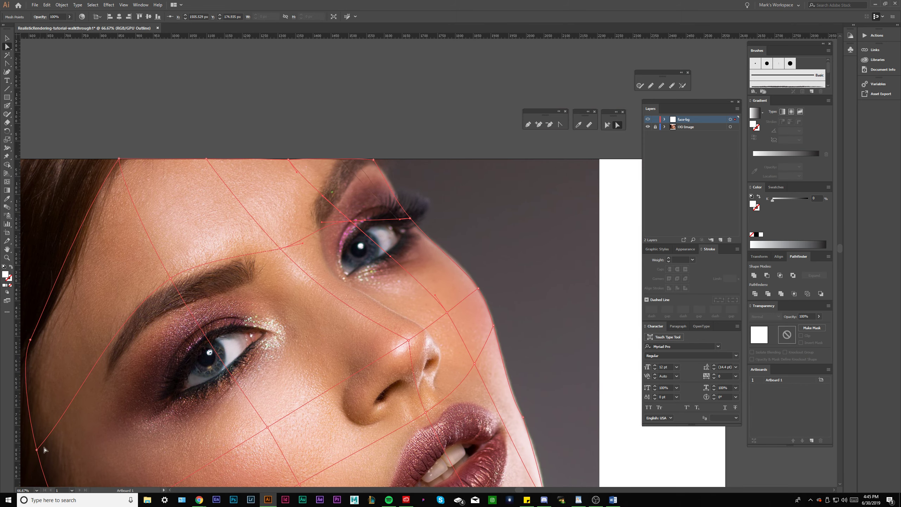
left_click_drag(332, 227, 338, 234)
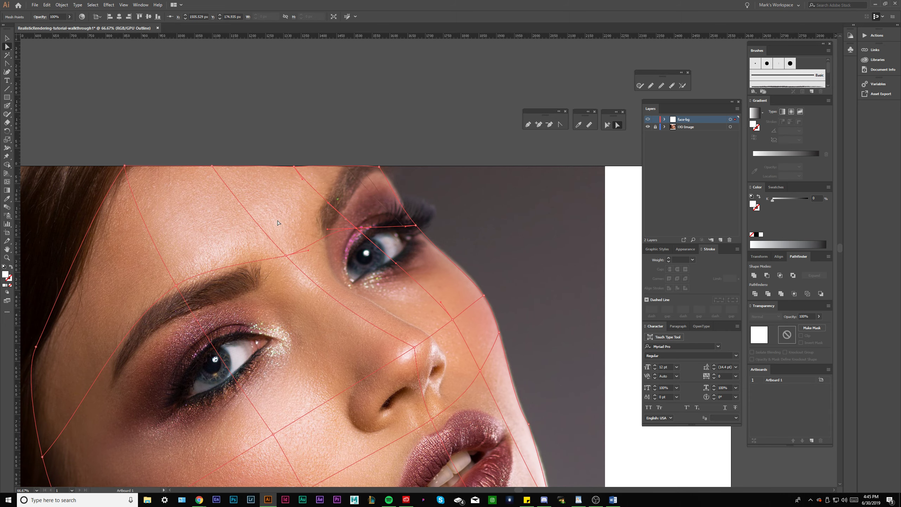
left_click_drag(356, 228, 328, 195)
scroll(319, 192, "up", 2)
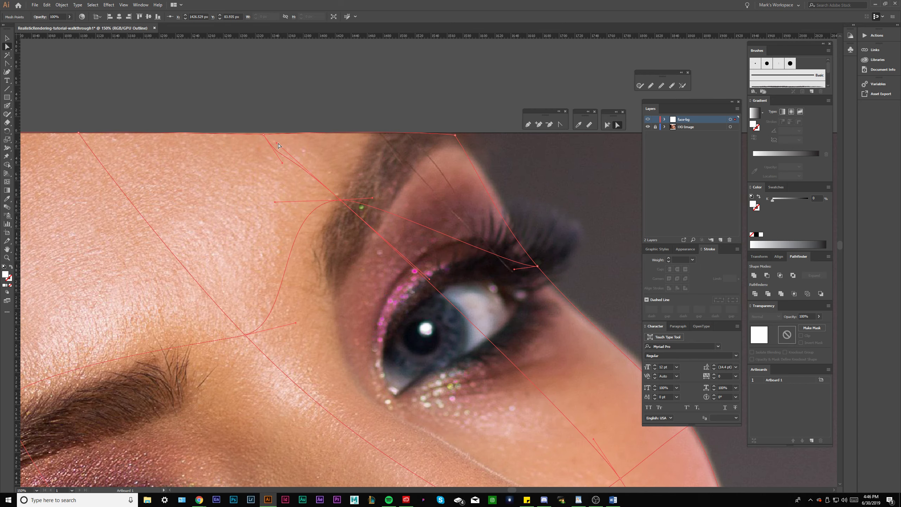
left_click(342, 174)
left_click(336, 204)
left_click_drag(277, 146, 304, 166)
left_click(266, 134)
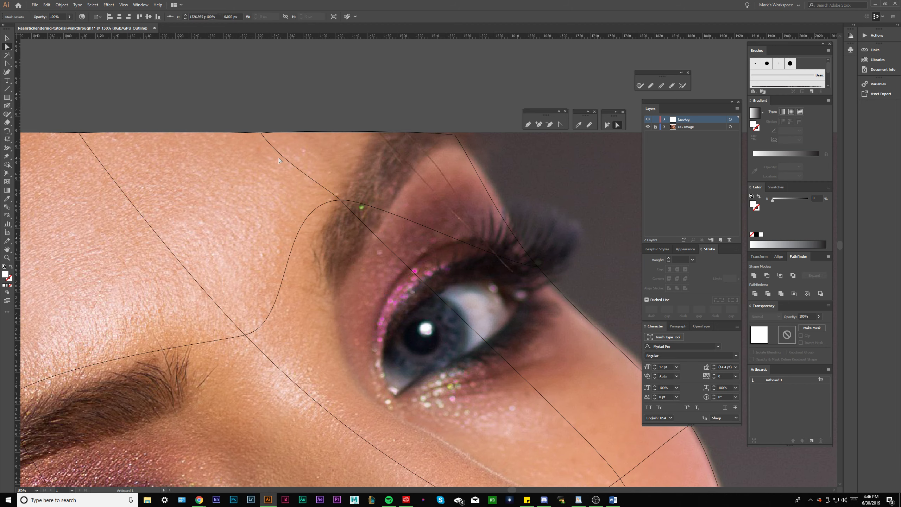
left_click_drag(280, 161, 273, 146)
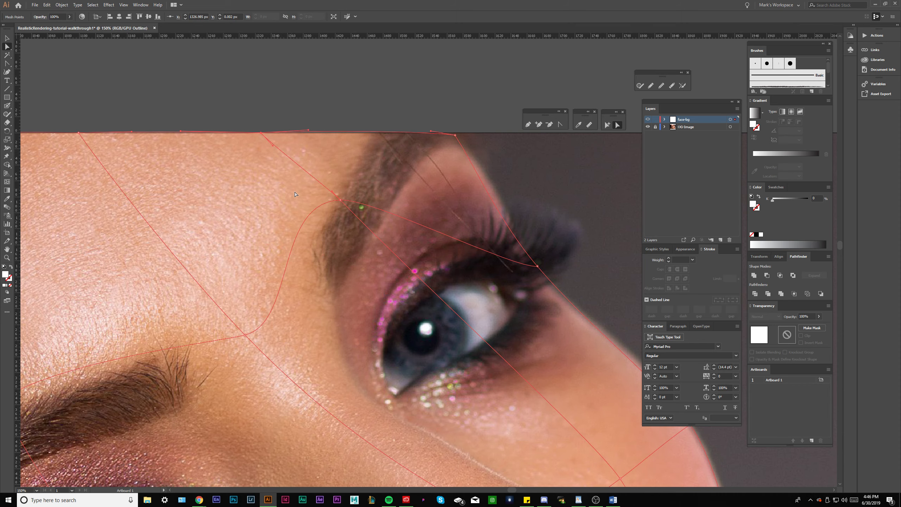
Select the mesh point at the inner end of the right brow and adjust its handles along the brow line.
scroll(296, 200, "down", 1)
scroll(317, 229, "up", 1)
left_click(262, 311)
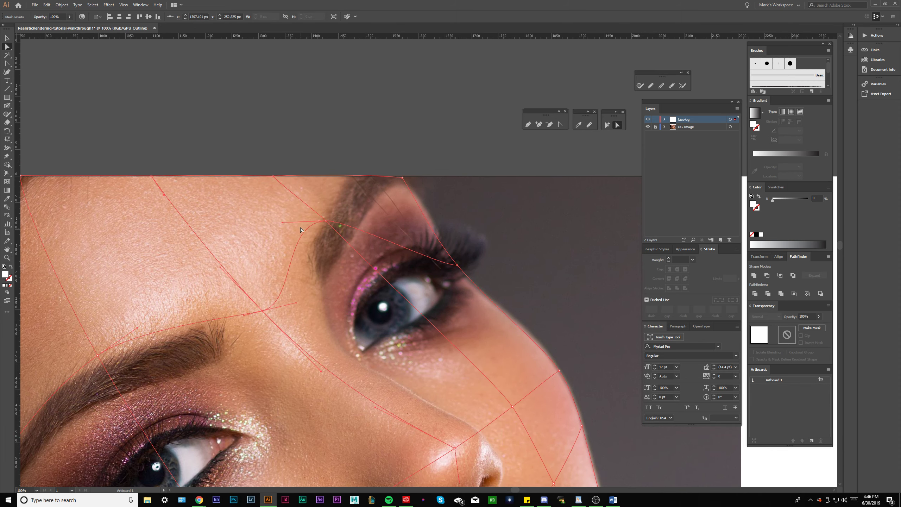
left_click(7, 63)
left_click(325, 220)
left_click_drag(283, 223, 299, 261)
mouse_move(341, 251)
left_mouse_down()
mouse_move(306, 282)
mouse_move(349, 265)
left_mouse_up()
left_click(315, 287, "ctrl")
Select the mesh point on the top edge of the mesh above the right eye.
scroll(315, 288, "down", 1)
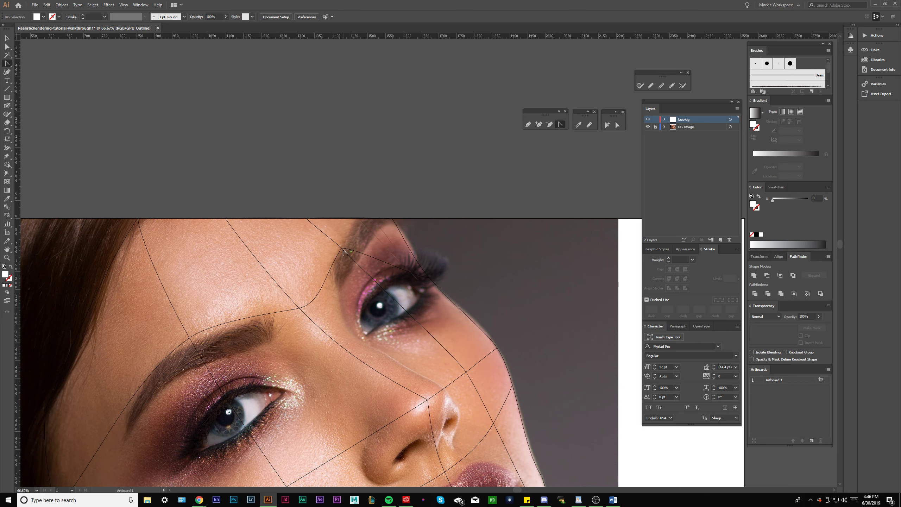
scroll(392, 266, "up", 1)
left_click(328, 246)
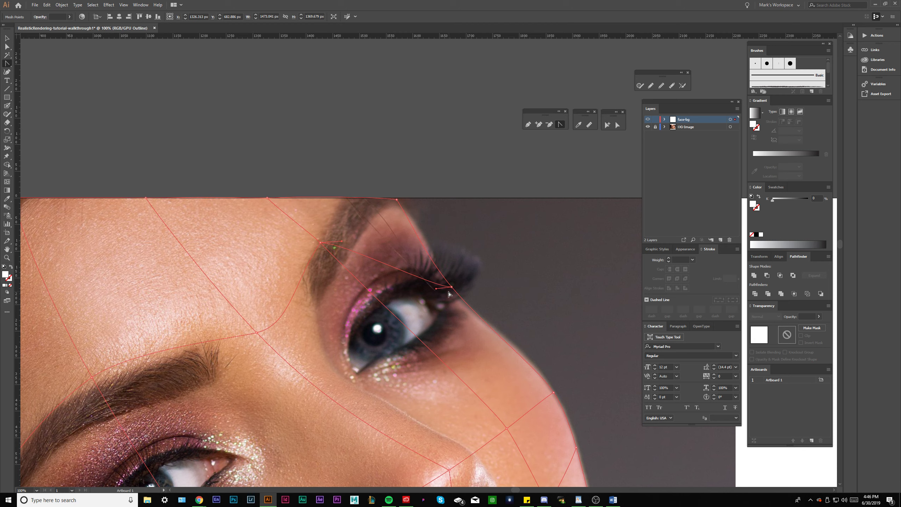
left_click(396, 200)
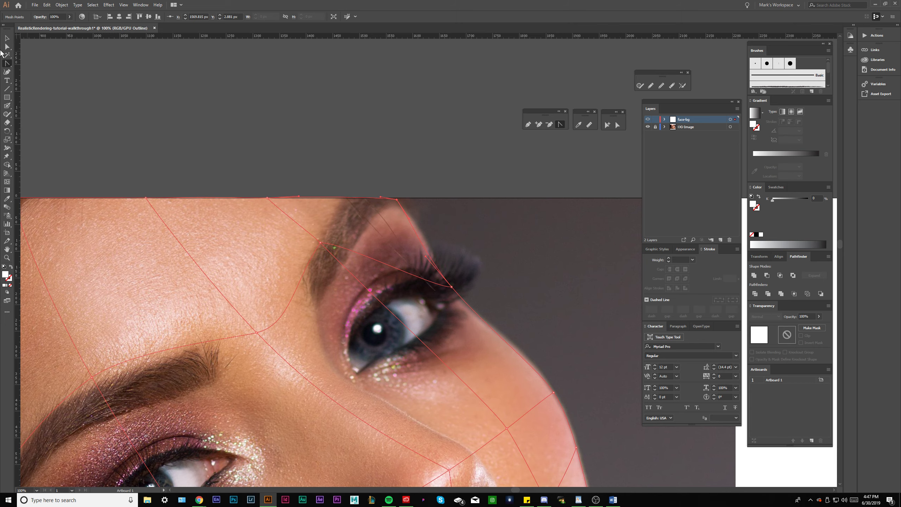
Reshape the top-edge mesh points and handles above the right eye so the mesh border runs straight along the top.
scroll(427, 204, "up", 1)
left_click_drag(382, 200, 291, 195)
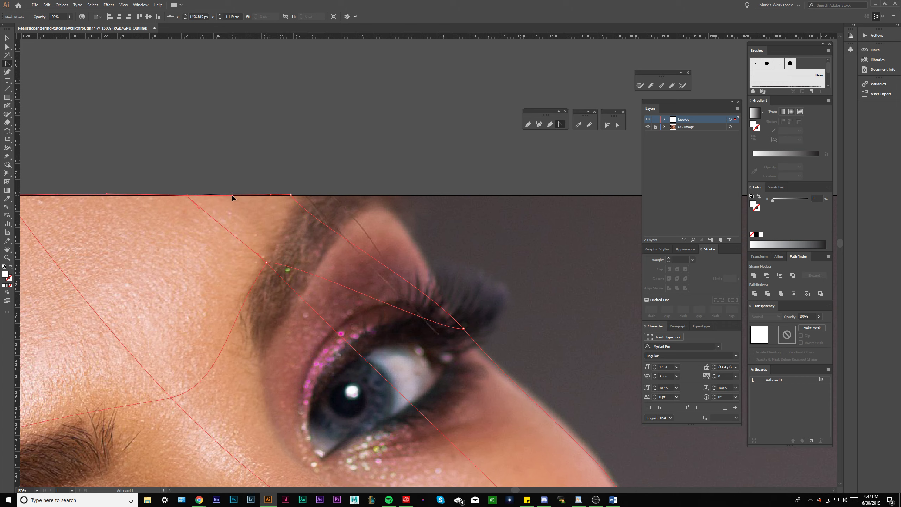
left_click_drag(234, 193, 84, 195)
left_click_drag(463, 328, 381, 196)
left_click_drag(342, 152, 346, 194)
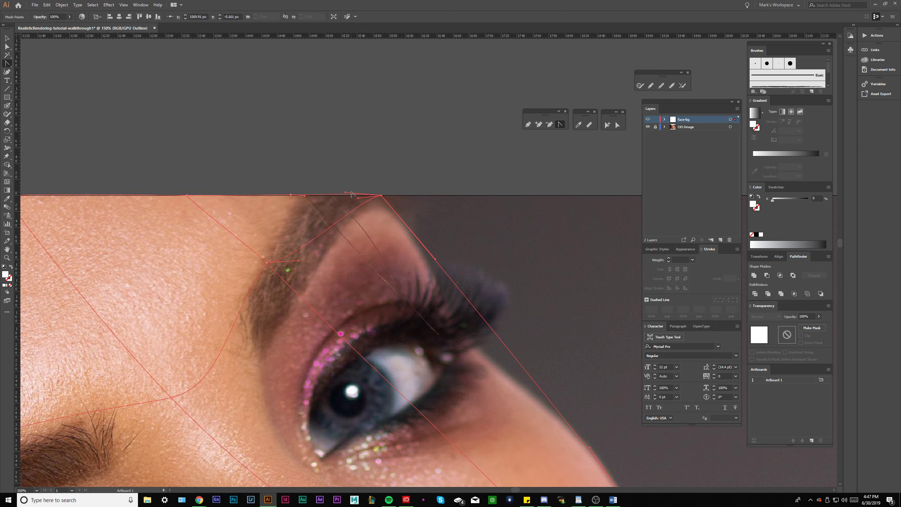
left_click_drag(345, 192, 347, 194)
Select the top-edge mesh point above the right brow and adjust its handles to follow the brow's outer curve.
scroll(375, 197, "down", 1)
scroll(376, 197, "down", 1)
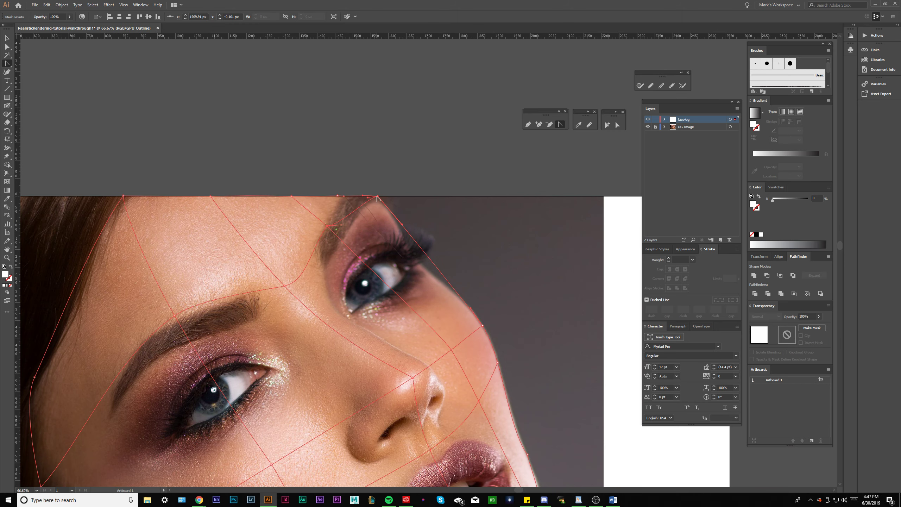
left_click(404, 225, "ctrl")
scroll(340, 226, "up", 2)
left_click(310, 226, "ctrl")
left_click(310, 227)
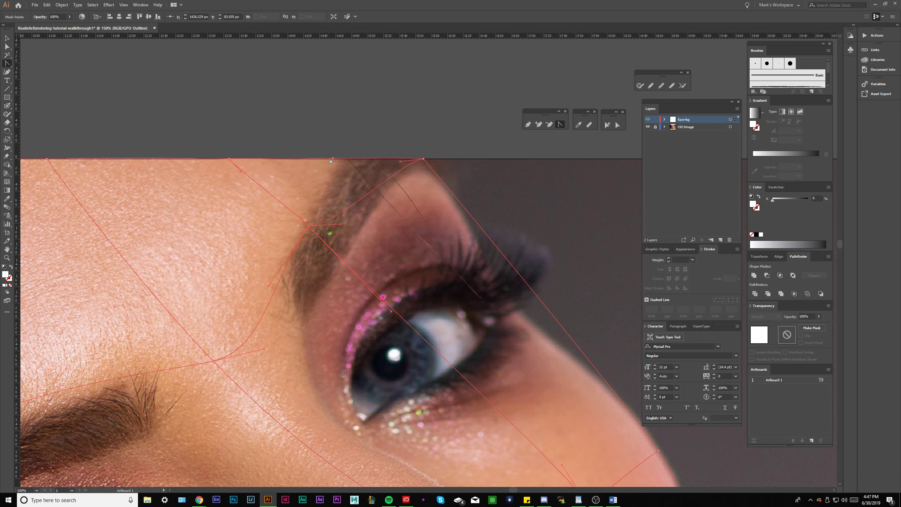
left_click(424, 160)
left_click_drag(333, 159, 182, 160)
left_click_drag(102, 158, 159, 159)
left_click_drag(260, 146, 286, 171)
left_click_drag(423, 159, 346, 159)
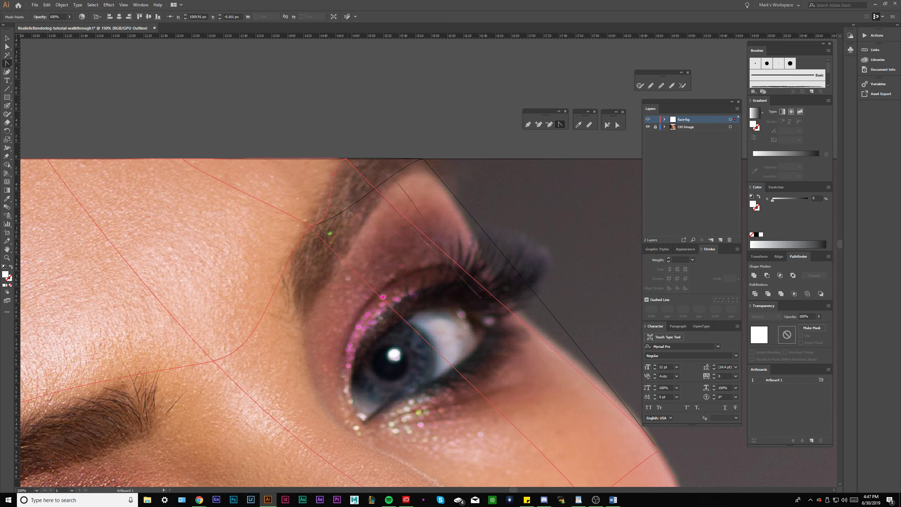
left_click_drag(308, 225, 321, 164)
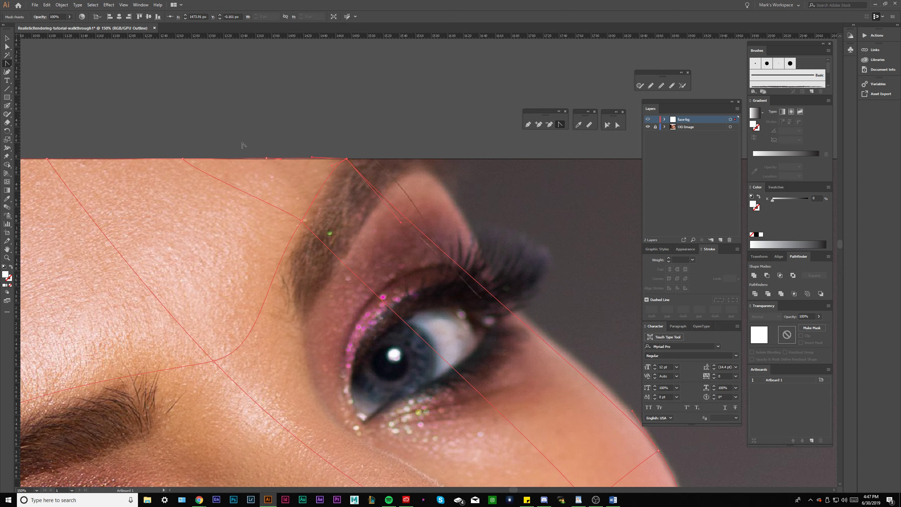
With Direct Selection, nudge the mesh point at the right eye's outer corner and adjust its handle.
scroll(324, 164, "down", 3)
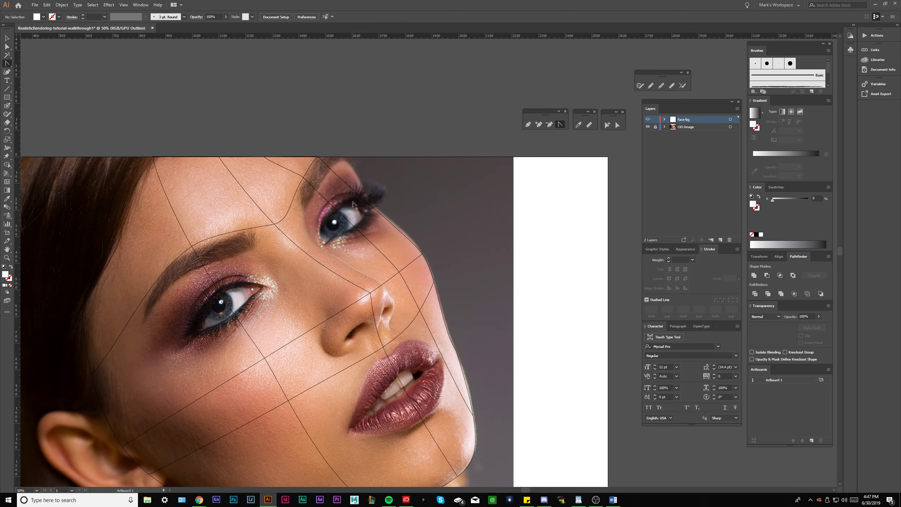
scroll(357, 201, "up", 2)
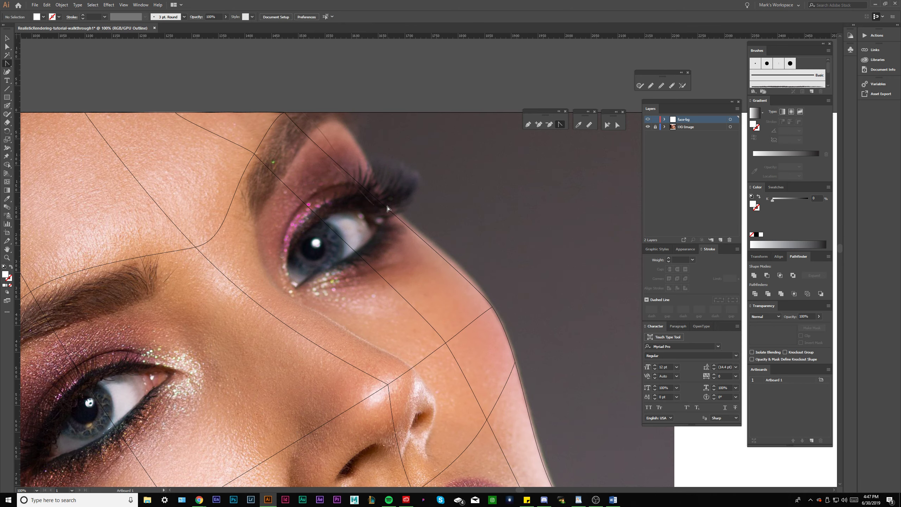
left_click(6, 181)
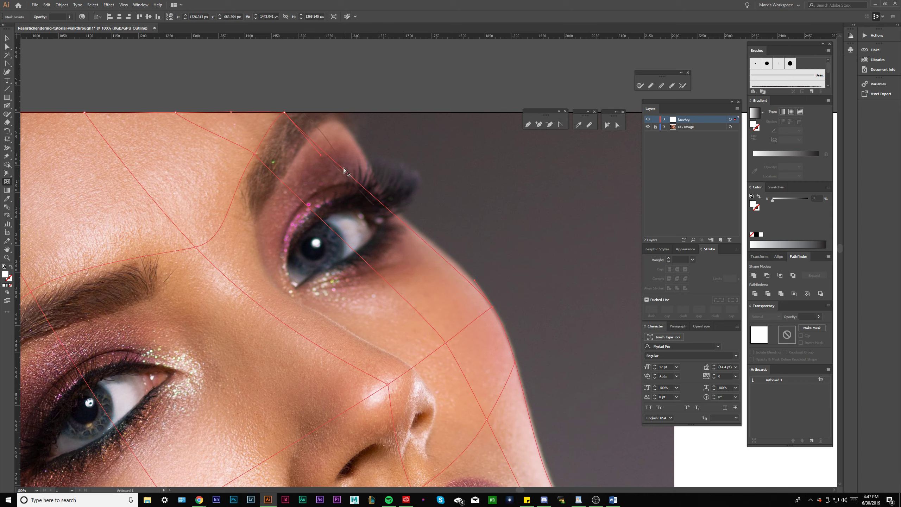
left_click(376, 199)
key("a")
left_click_drag(377, 201, 387, 201)
left_click_drag(313, 129, 331, 151)
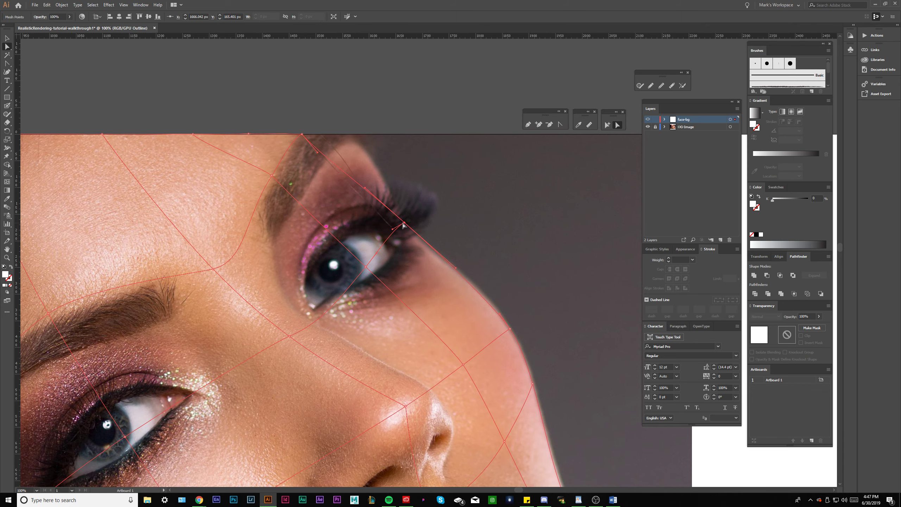
key("ctrl+minus")
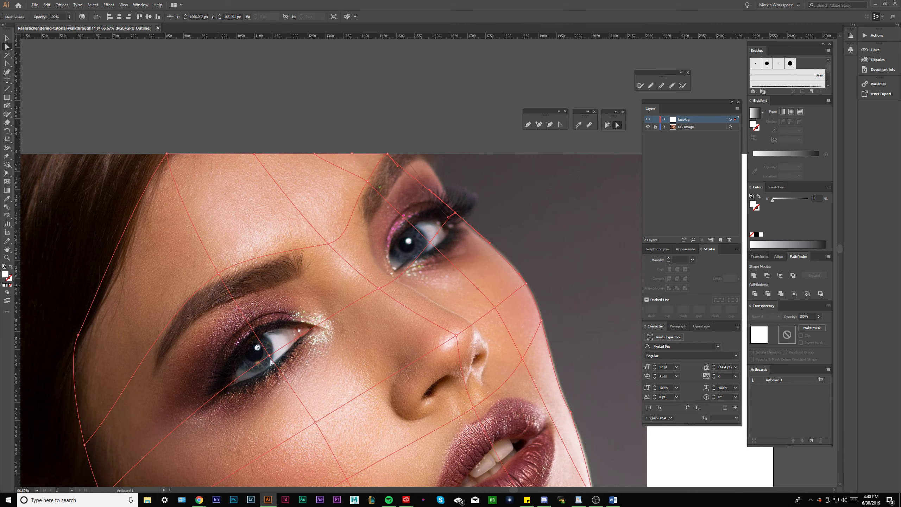
Reposition the mesh points between the eyes and along the nose bridge to follow the face contours.
left_click_drag(269, 355, 262, 354)
left_click(379, 289)
left_click_drag(379, 290, 349, 326)
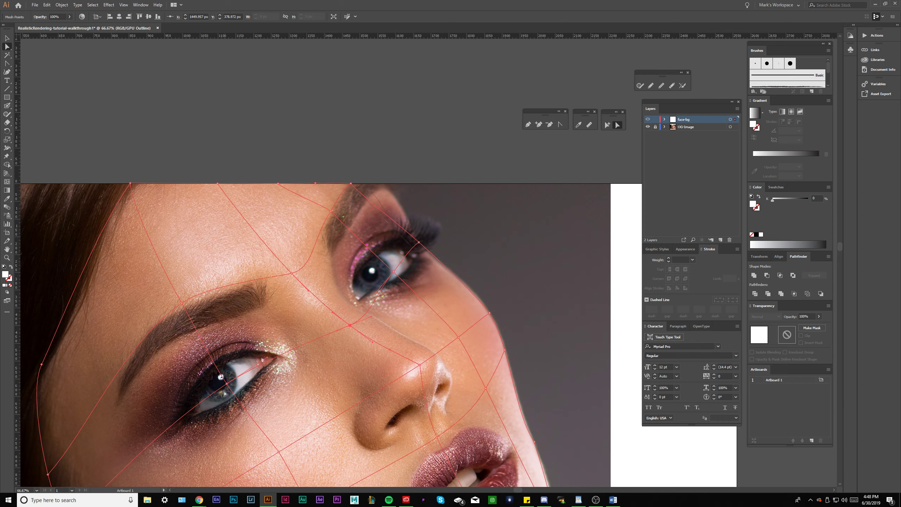
scroll(229, 389, "up", 3)
scroll(237, 375, "down", 1)
scroll(429, 243, "down", 2)
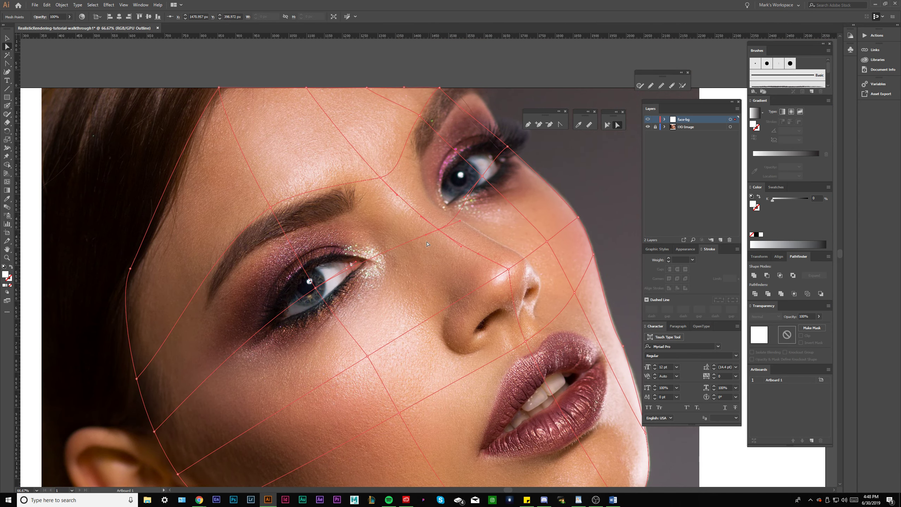
left_click_drag(446, 212, 420, 184)
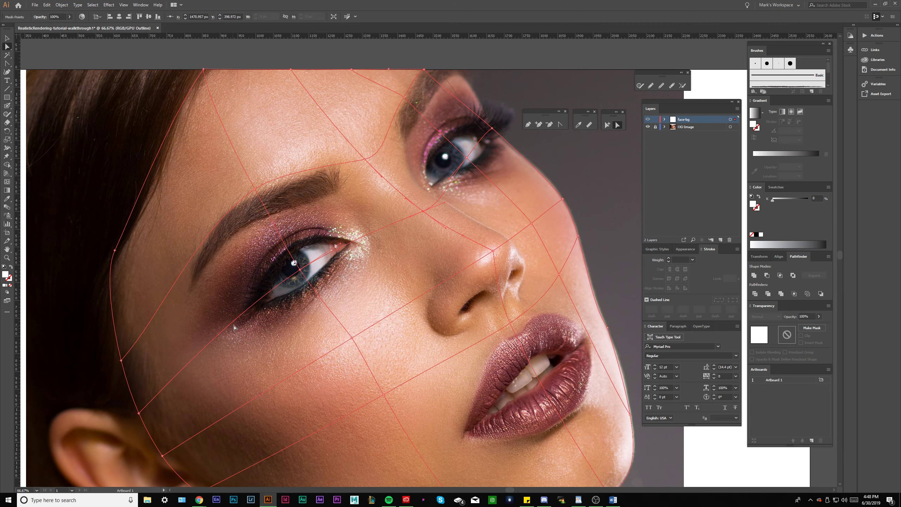
Move the mesh point at the left eye's pupil down and left and adjust its handles along the eye.
left_click(301, 270)
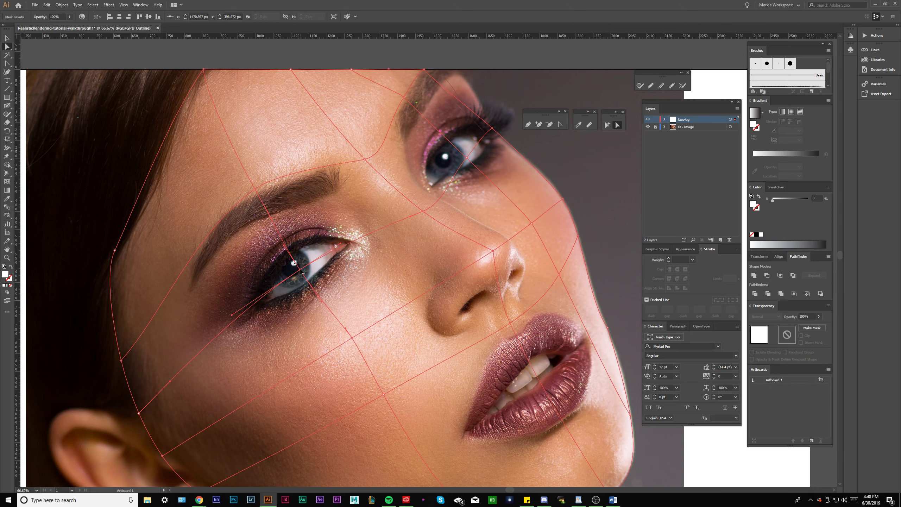
left_click(231, 315)
left_click_drag(304, 257, 282, 289)
scroll(258, 312, "up", 2)
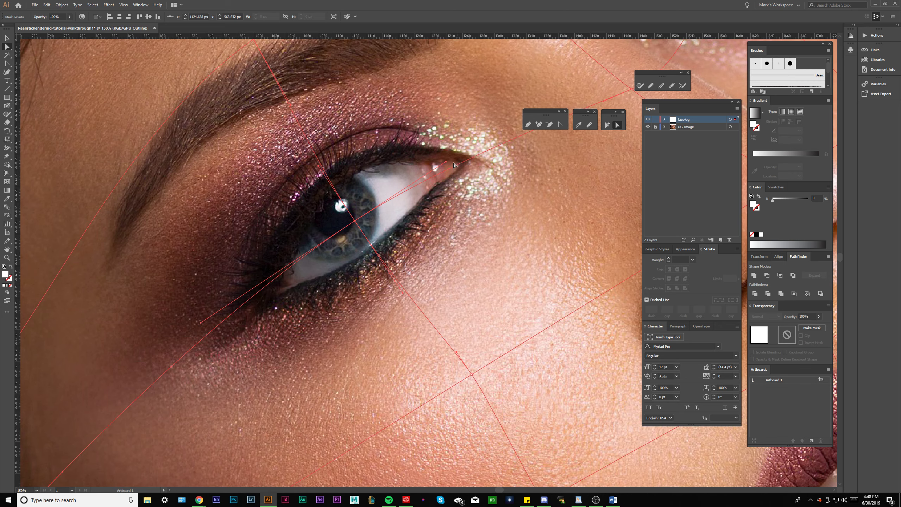
left_click_drag(482, 160, 473, 165)
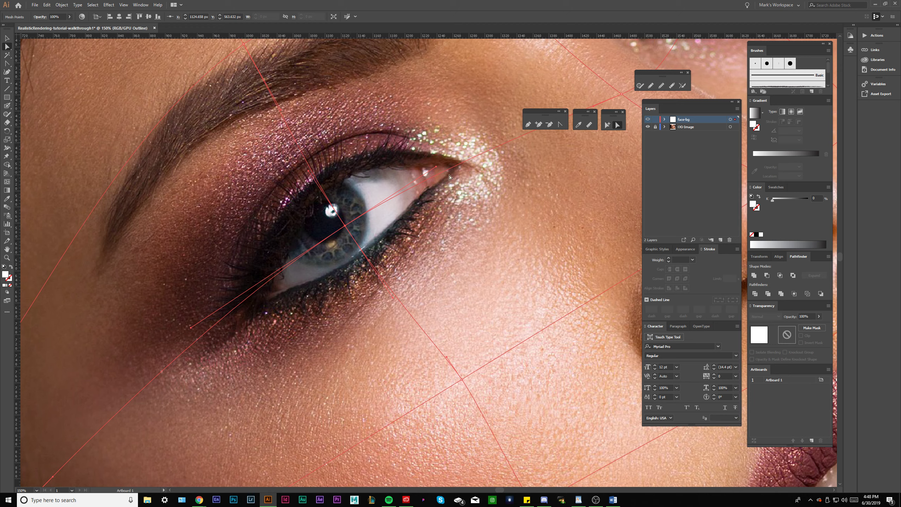
left_click_drag(191, 328, 195, 334)
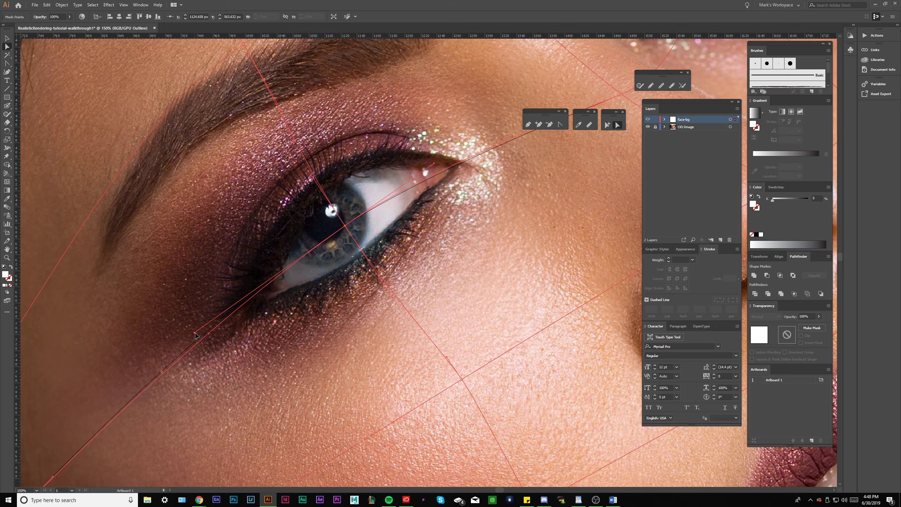
scroll(393, 206, "down", 1)
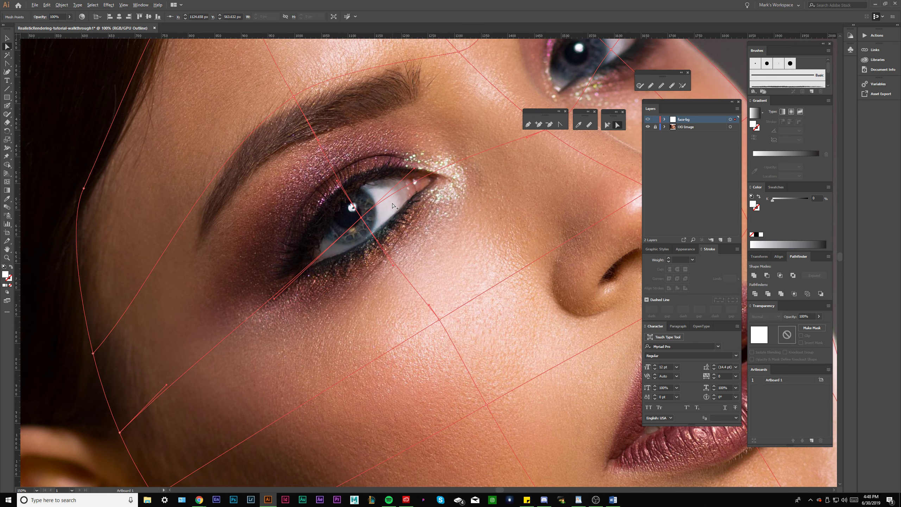
Reshape the mesh handles around the left eye's inner corner so the lines follow the eye shape.
left_click(7, 63)
left_click_drag(414, 169, 423, 174)
left_click_drag(423, 174, 341, 235)
left_click_drag(192, 360, 189, 351)
scroll(220, 331, "down", 2)
scroll(341, 255, "up", 2)
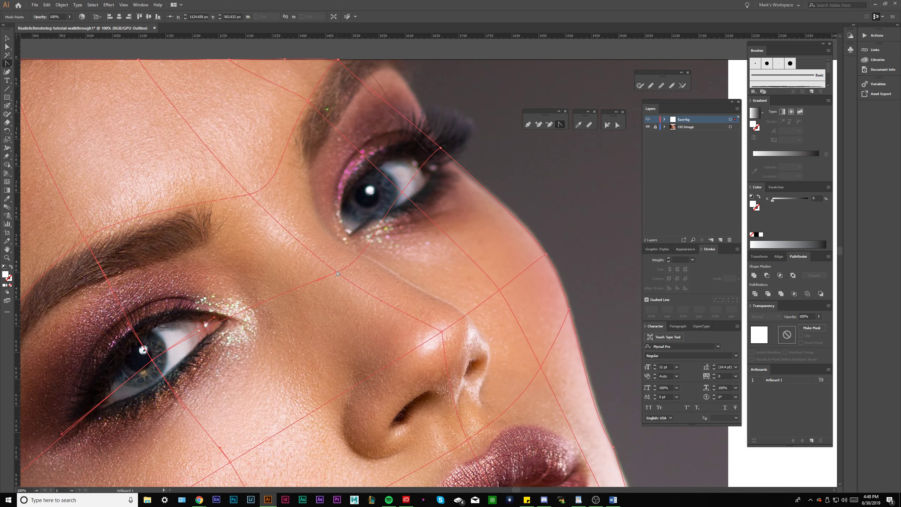
Adjust the mesh point below the right eye's inner corner and its handles along the nose bridge.
left_click(334, 270)
left_click_drag(296, 247, 324, 265)
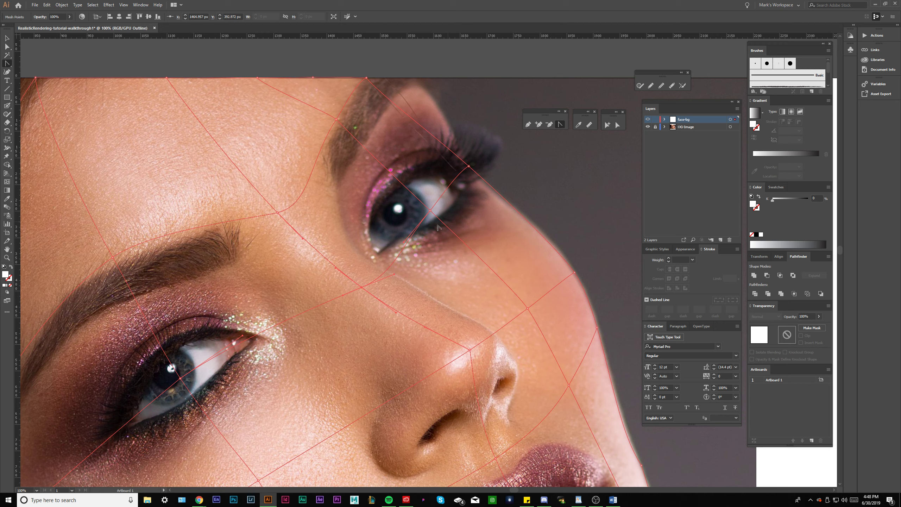
left_click_drag(430, 210, 415, 204)
left_click_drag(387, 271, 375, 259)
scroll(379, 284, "up", 2)
scroll(379, 286, "down", 3)
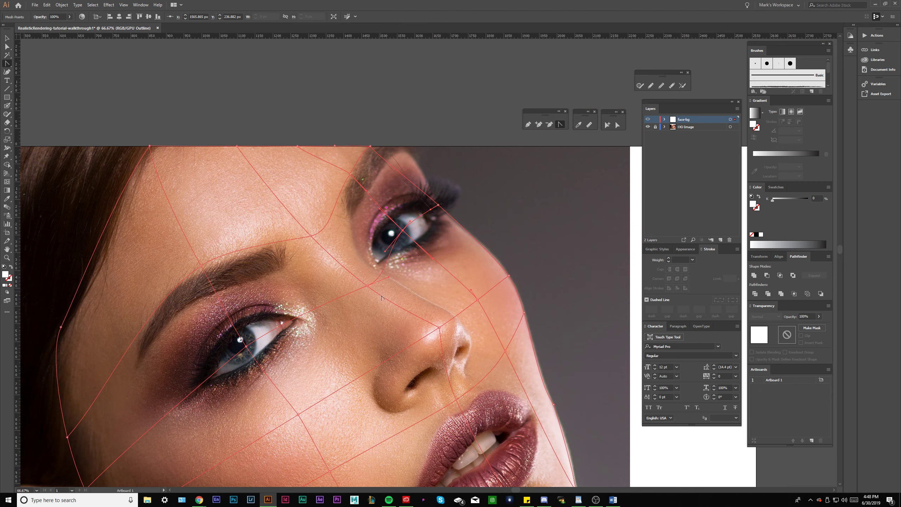
Nudge the mesh handles along the side of the nose and the line below the right eye.
scroll(378, 298, "up", 2)
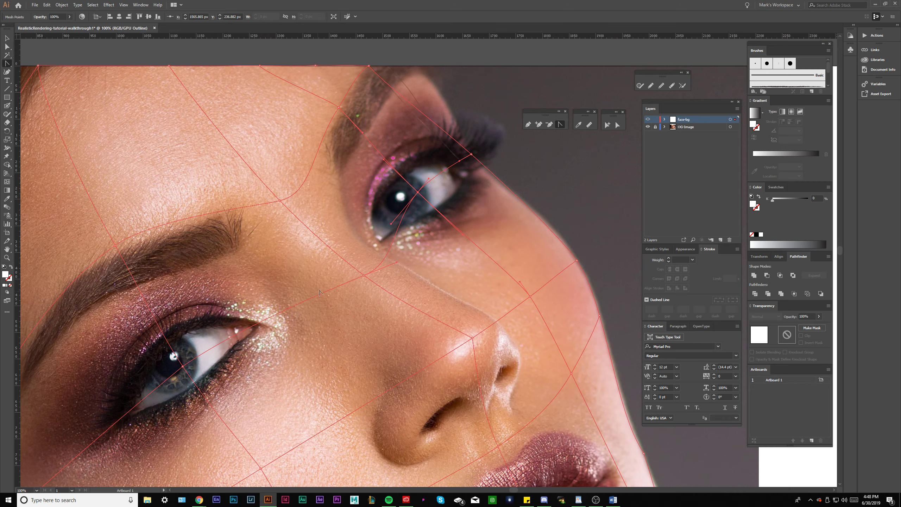
scroll(332, 294, "down", 1)
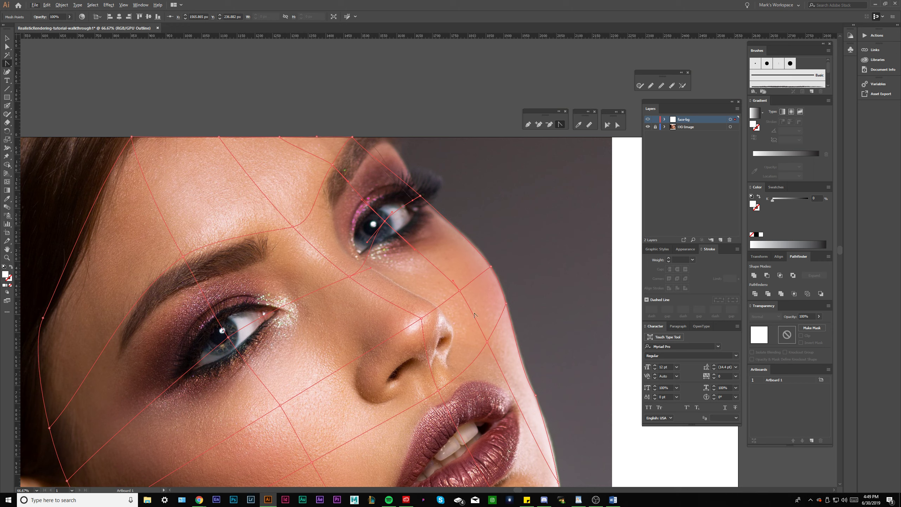
left_click_drag(417, 321, 412, 319)
key("ctrl+x")
left_click(516, 259)
key("ctrl+z")
left_click_drag(361, 272, 342, 321)
scroll(361, 291, "up", 1)
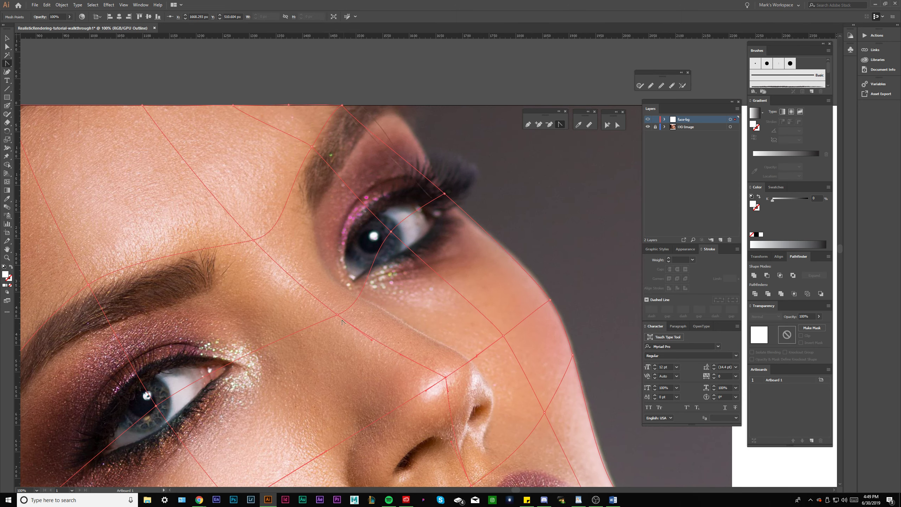
Select the mesh point at the right eye's pupil and adjust its handles along the eye.
left_click(391, 232)
left_click_drag(370, 303, 348, 284)
mouse_move(445, 193)
left_mouse_down()
mouse_move(460, 209)
mouse_move(441, 205)
left_mouse_up()
scroll(379, 252, "down", 3)
left_click(466, 229, "ctrl")
key("v")
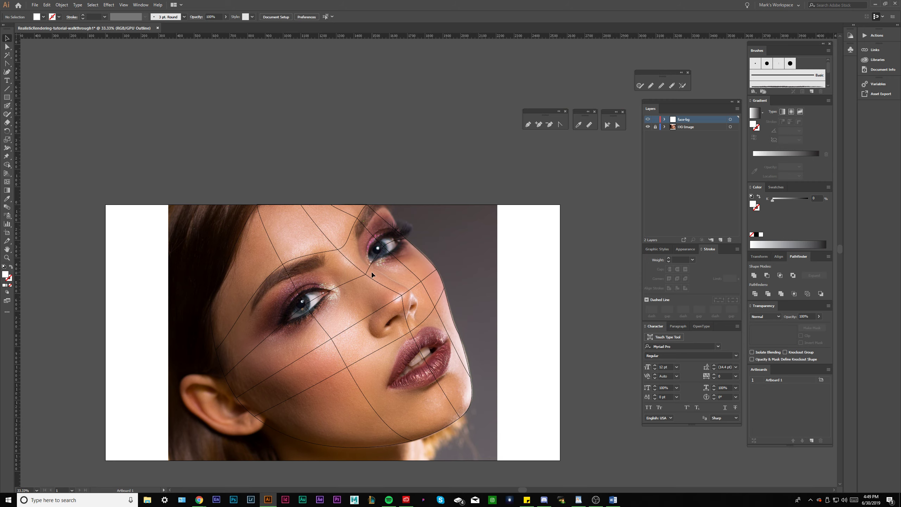
Hide the reference photo layer to inspect the mesh lines alone, then show it again.
left_click(372, 274)
left_click(535, 253)
left_click(647, 127)
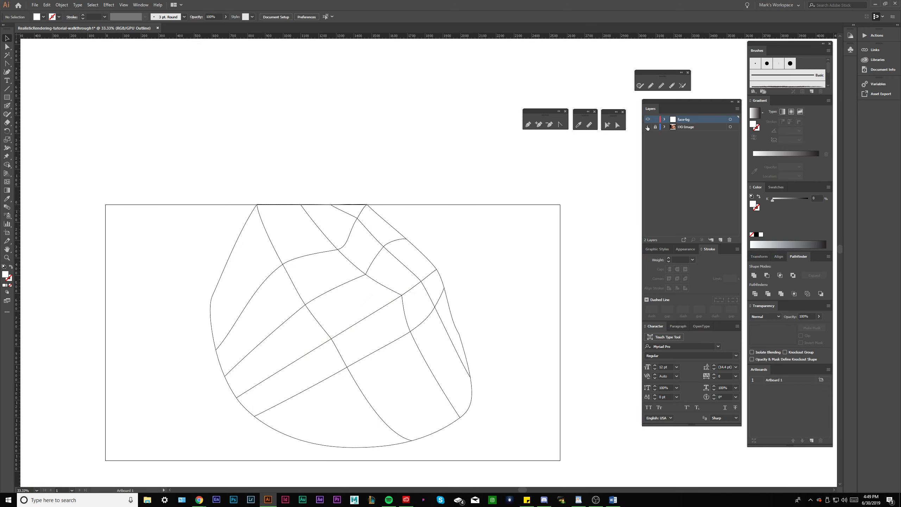
scroll(470, 302, "down", 2)
scroll(457, 269, "up", 2)
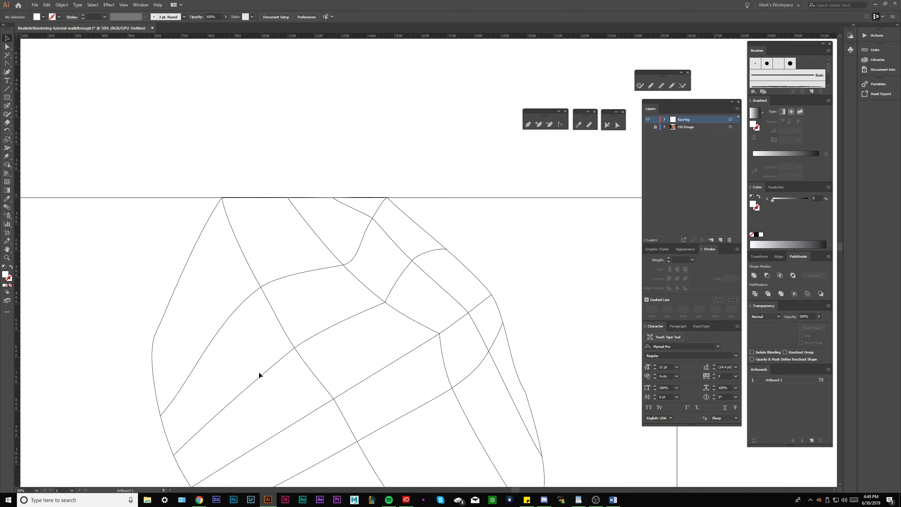
scroll(412, 237, "down", 2)
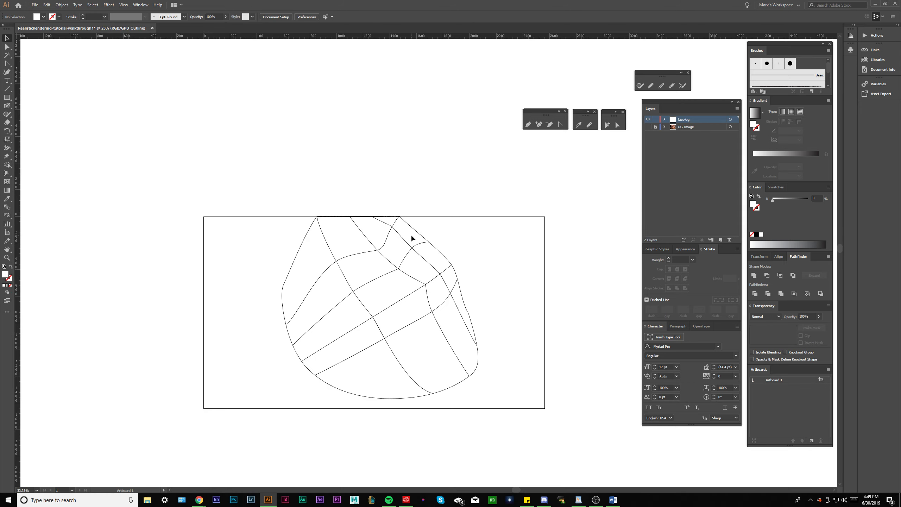
scroll(370, 318, "up", 2)
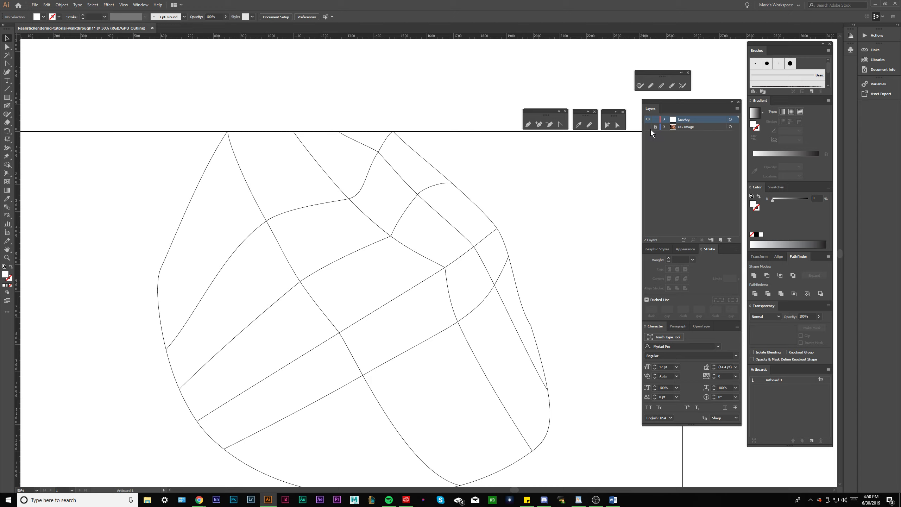
left_click(647, 127)
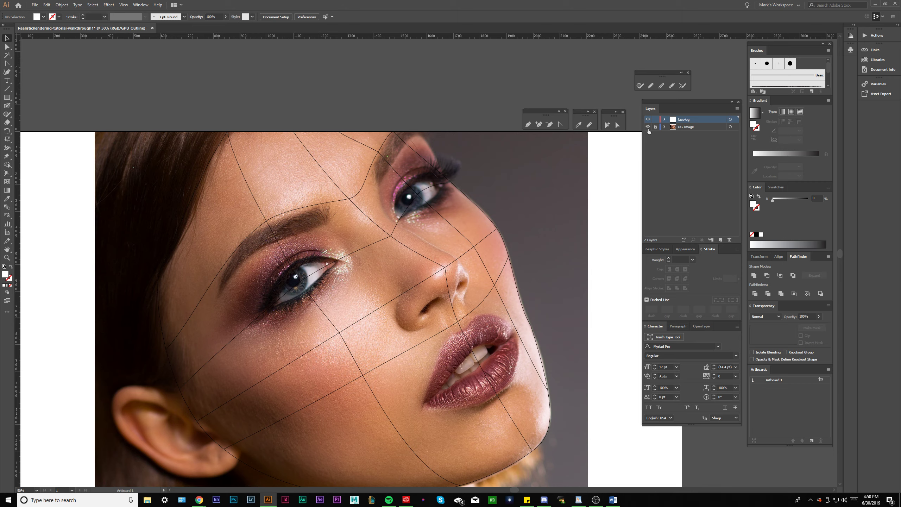
Pull the stray handle above the right eye's top edge back down onto the face.
scroll(460, 164, "up", 1)
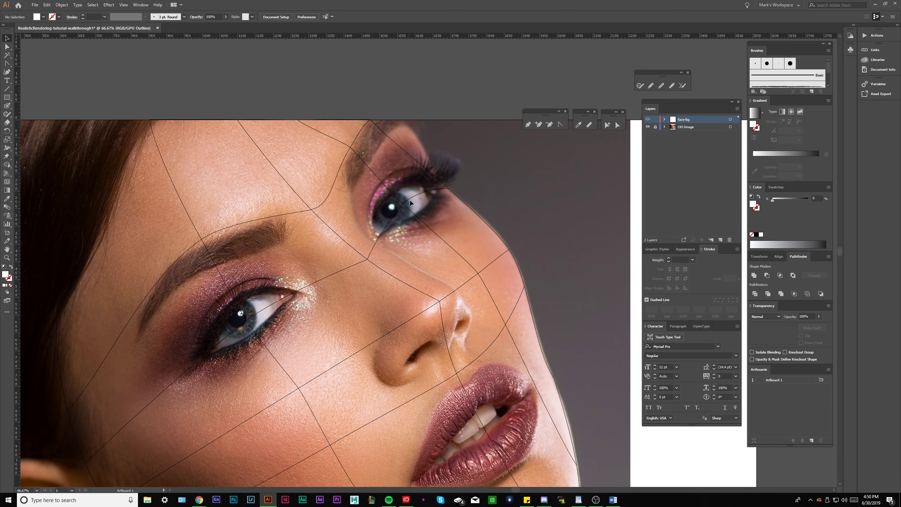
left_click(430, 167)
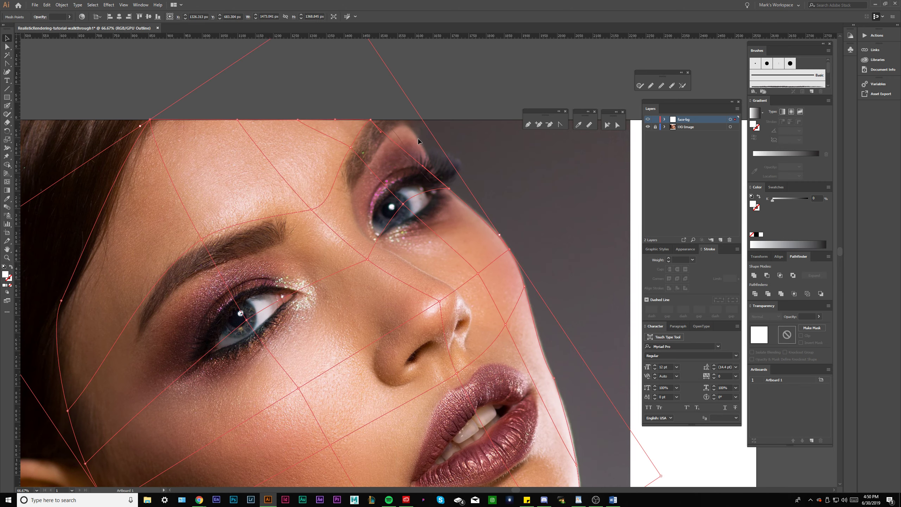
key("a")
left_click_drag(420, 152, 420, 180)
scroll(420, 180, "up", 2)
scroll(404, 183, "down", 2)
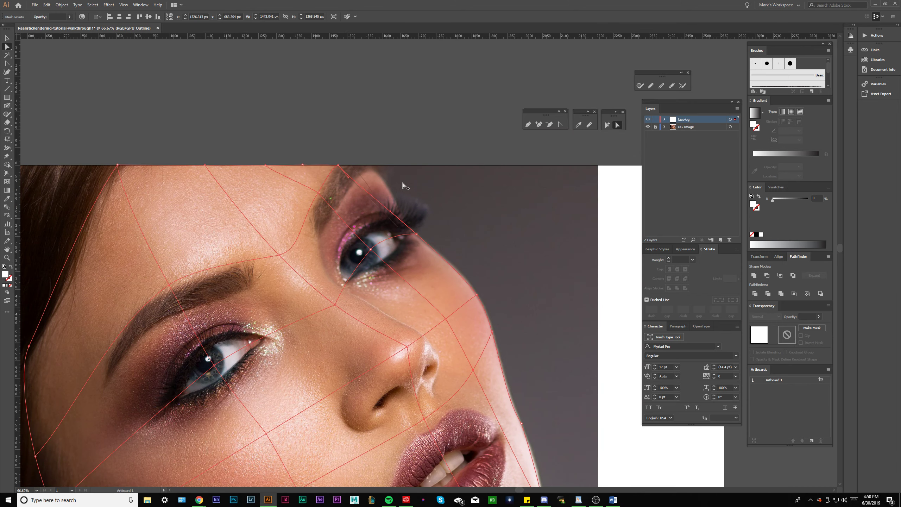
scroll(404, 185, "up", 1)
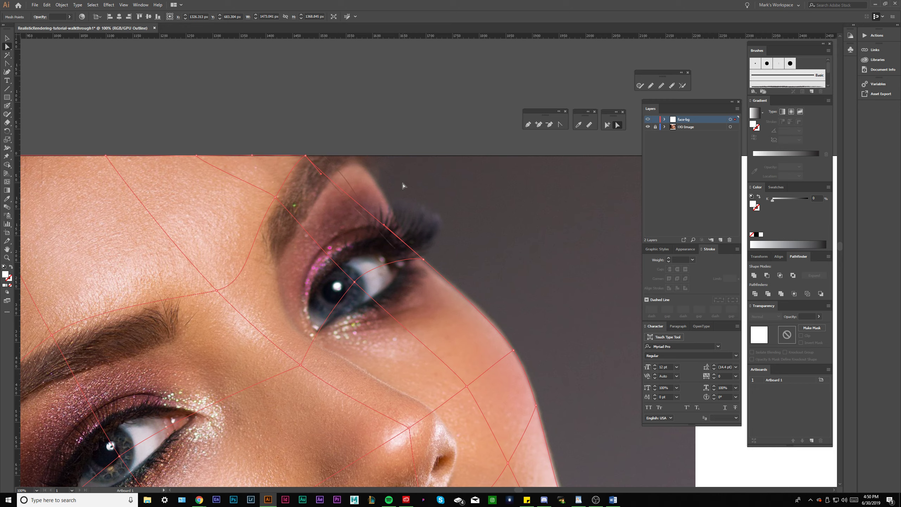
left_click(6, 182)
key("a")
scroll(340, 186, "down", 2)
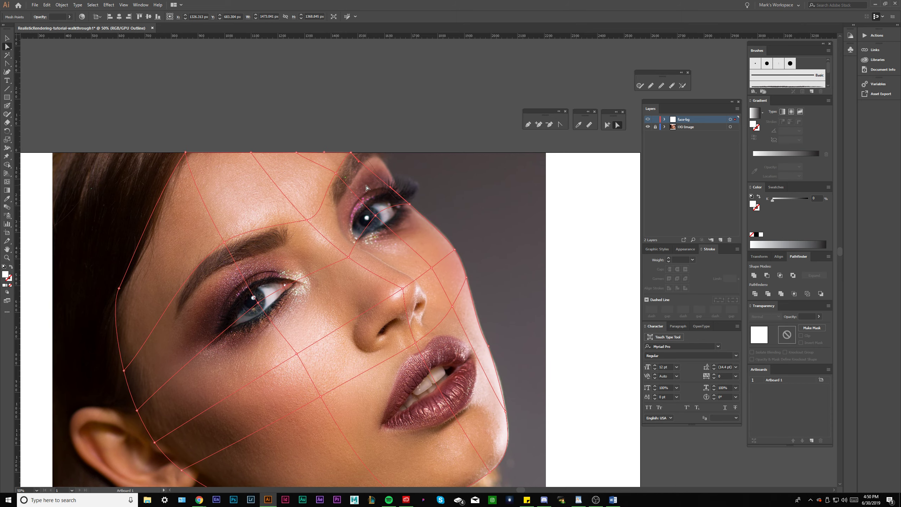
Move the mesh point above the right eye up onto the mesh's top edge and straighten its handle along that edge.
scroll(367, 187, "up", 3)
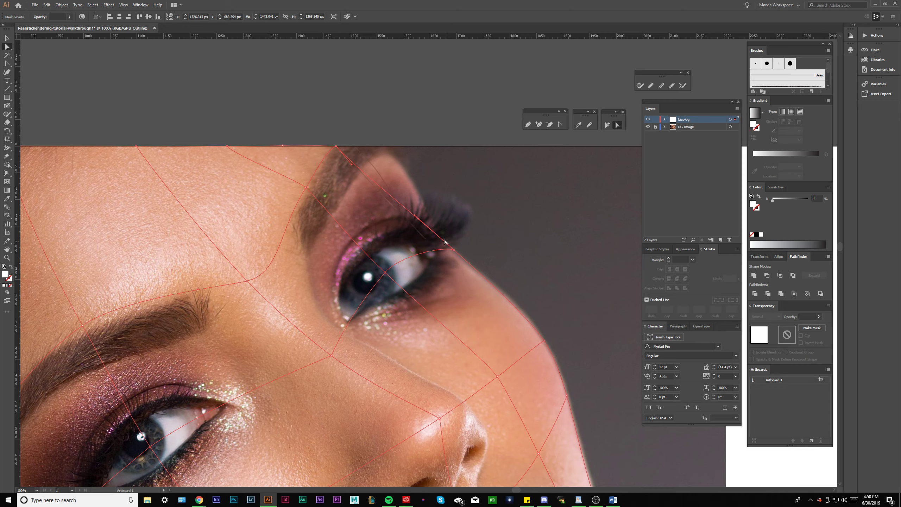
scroll(449, 256, "down", 1)
scroll(476, 223, "up", 3)
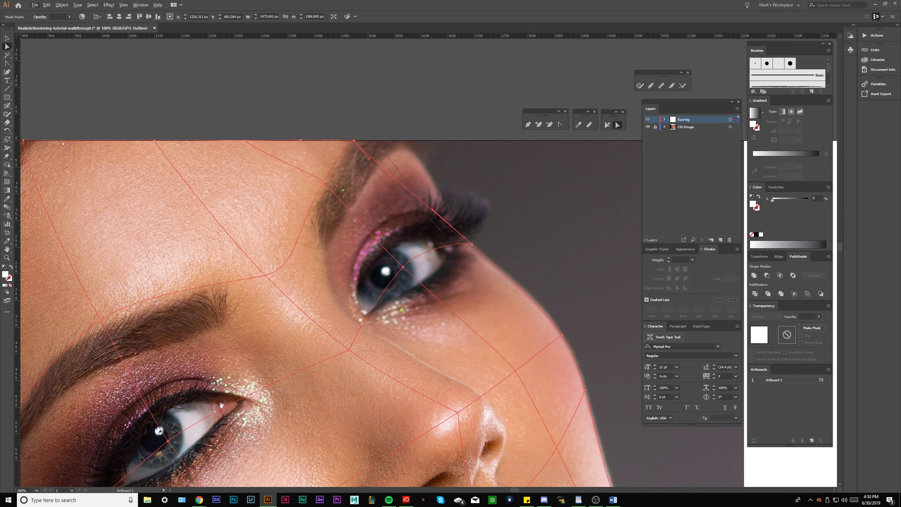
left_click(7, 181)
scroll(405, 185, "down", 3)
scroll(408, 192, "up", 2)
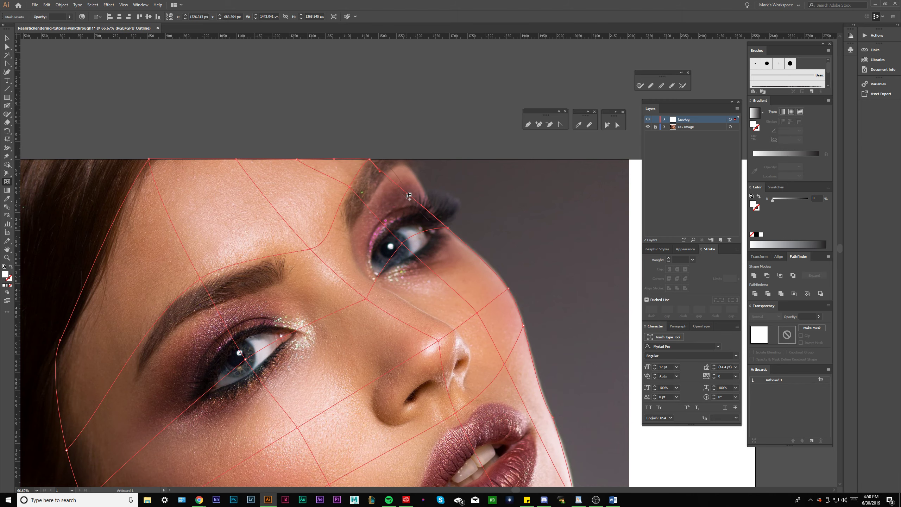
left_click(407, 194)
key("a")
scroll(408, 193, "up", 1)
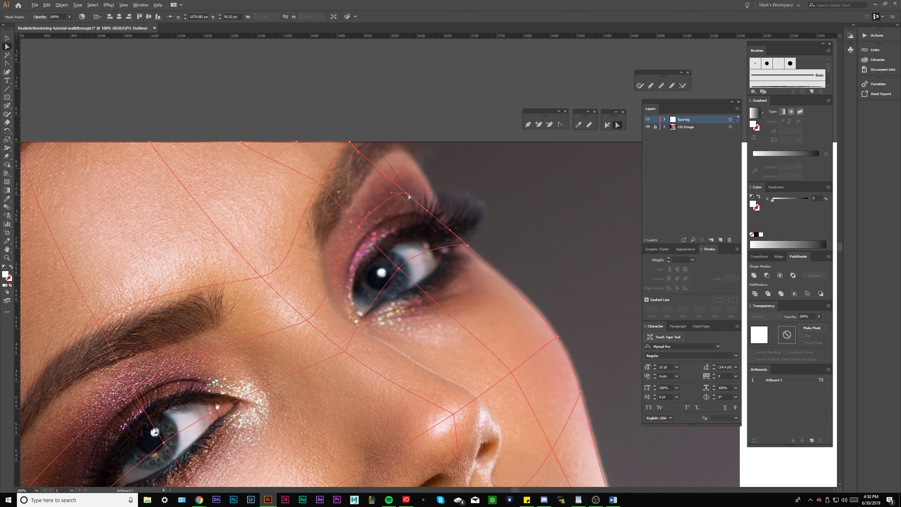
left_click_drag(405, 193, 403, 143)
left_click(560, 125)
left_click_drag(358, 152, 396, 142)
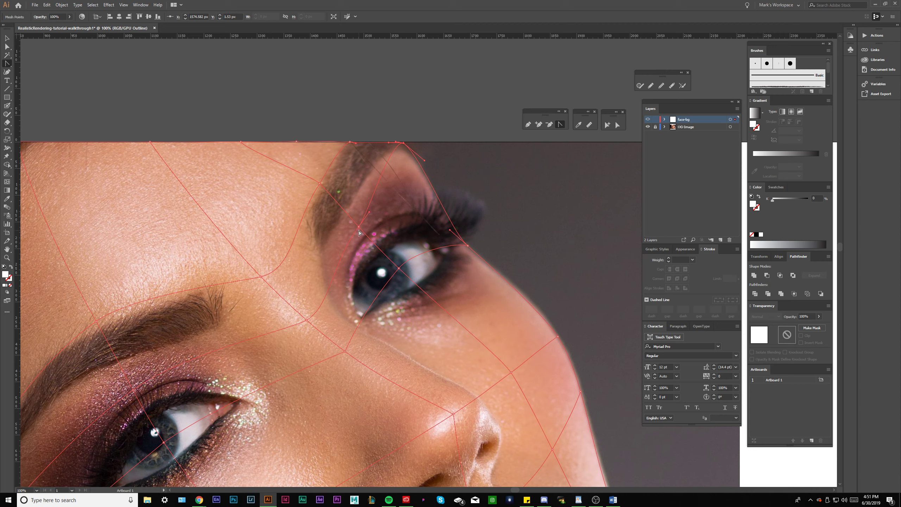
Adjust the handles around the right eye's upper lid and brow so the mesh lines follow the eye's contour.
left_click(304, 319)
left_click_drag(304, 318, 299, 311)
left_click(402, 144)
left_click_drag(401, 146, 398, 145)
left_click_drag(359, 227, 347, 212)
left_click_drag(385, 183, 413, 163)
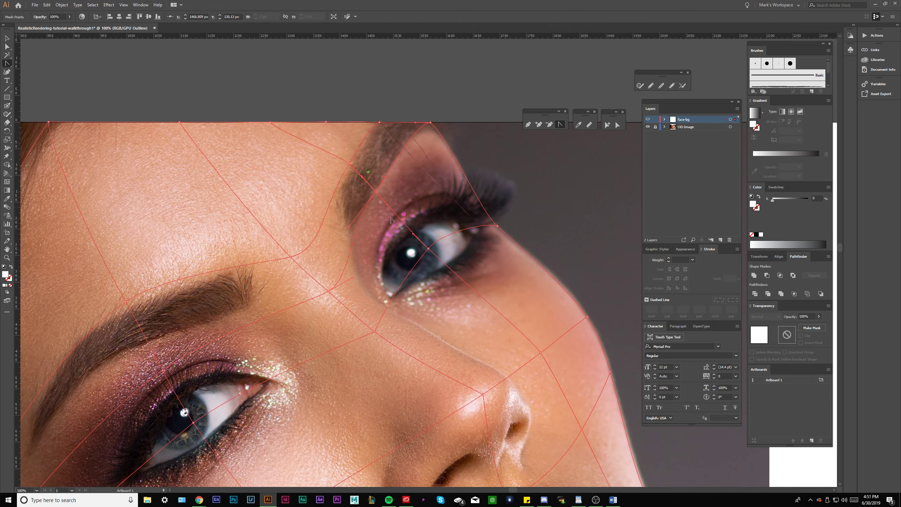
Reshape the mesh lines across the left brow by pulling their handles up toward the right eye.
left_click_drag(162, 372, 149, 343)
left_click_drag(201, 306, 316, 233)
scroll(316, 233, "down", 1)
scroll(312, 225, "up", 1)
left_click_drag(241, 289, 354, 232)
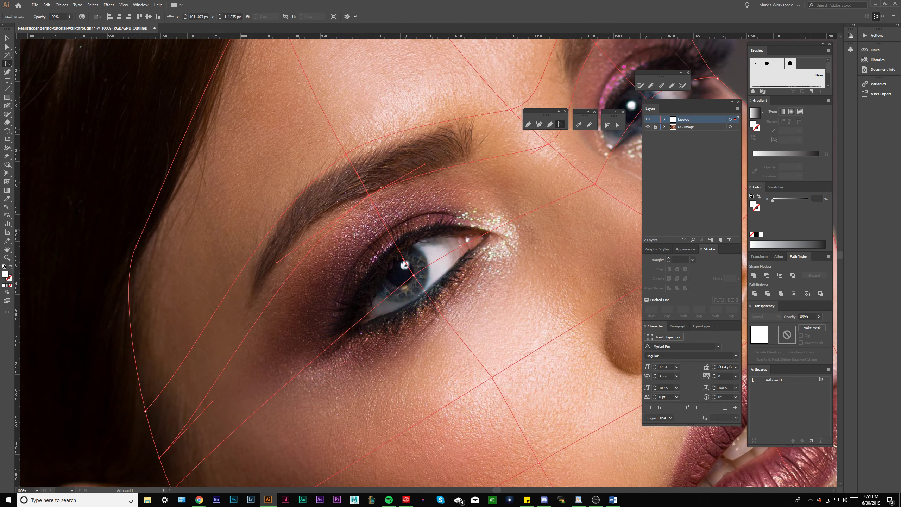
Refine the handles over the left eye's upper lid and brow at a closer zoom.
left_click(346, 156)
left_click_drag(253, 222, 255, 214)
left_click_drag(360, 229, 338, 217)
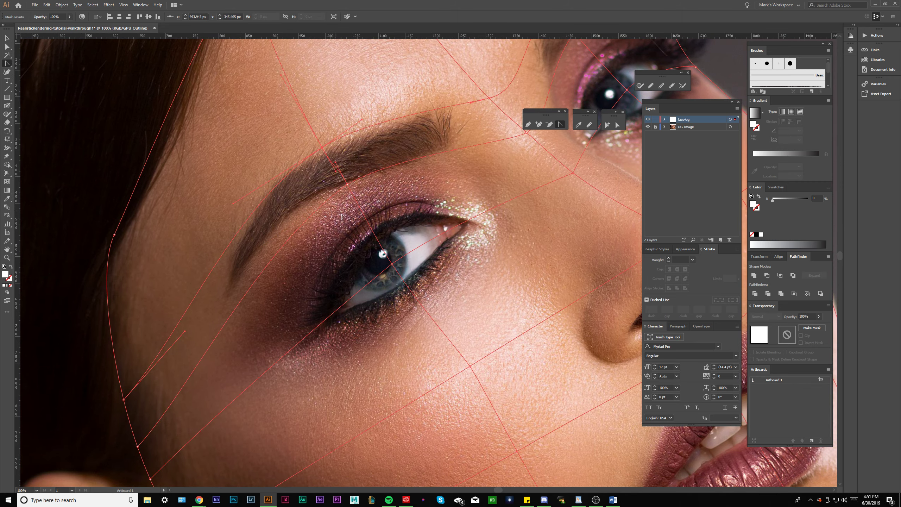
scroll(338, 219, "up", 1)
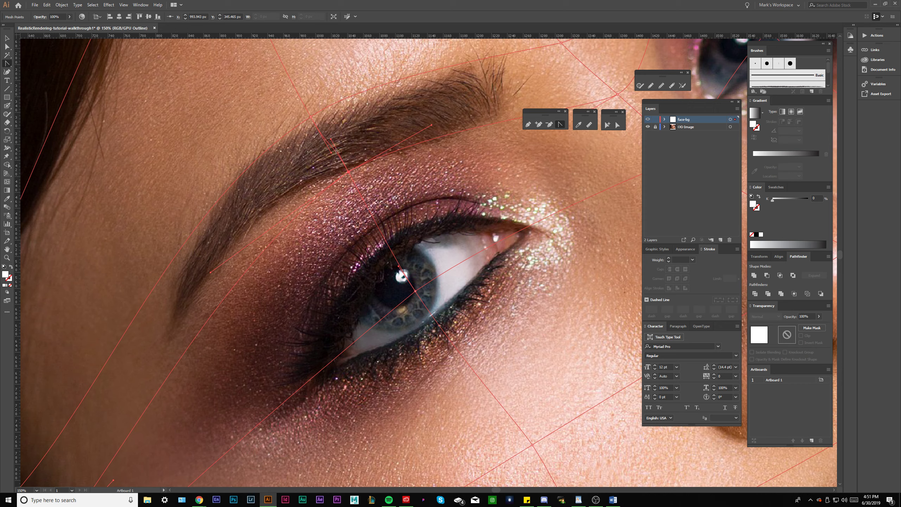
mouse_move(331, 139)
left_mouse_down()
mouse_move(345, 166)
mouse_move(319, 129)
left_mouse_up()
scroll(316, 133, "down", 1)
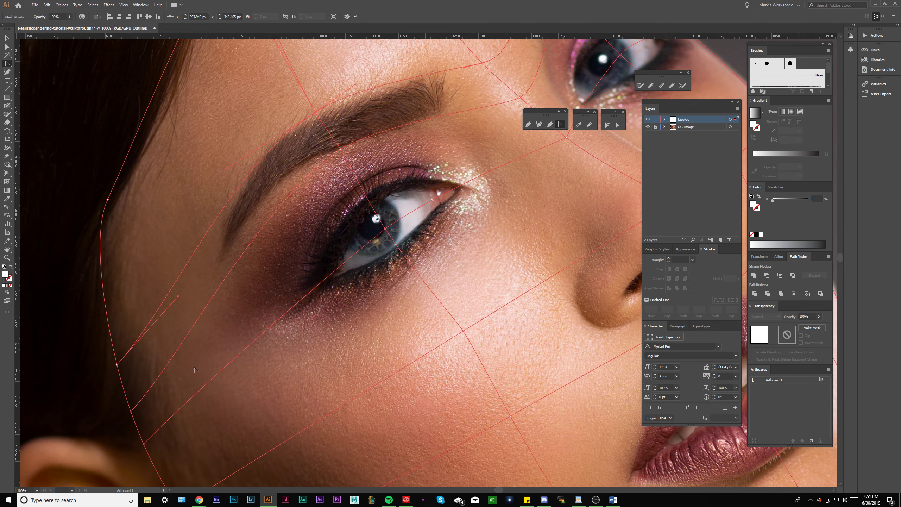
Adjust the handles along the left cheek edge and around the left eye's outer corner.
left_click(130, 411)
left_click_drag(184, 355, 263, 241)
left_click_drag(316, 223, 295, 261)
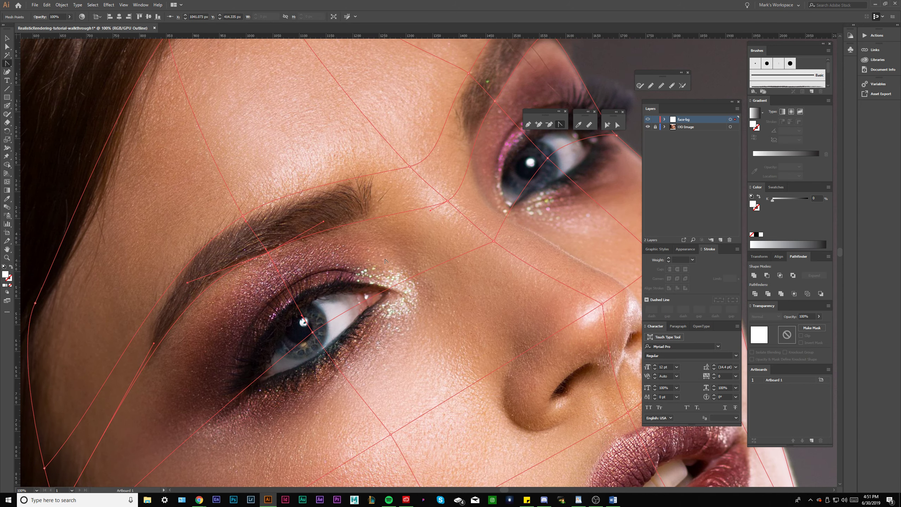
scroll(430, 231, "down", 1)
left_click_drag(474, 208, 431, 225)
left_click_drag(215, 304, 210, 281)
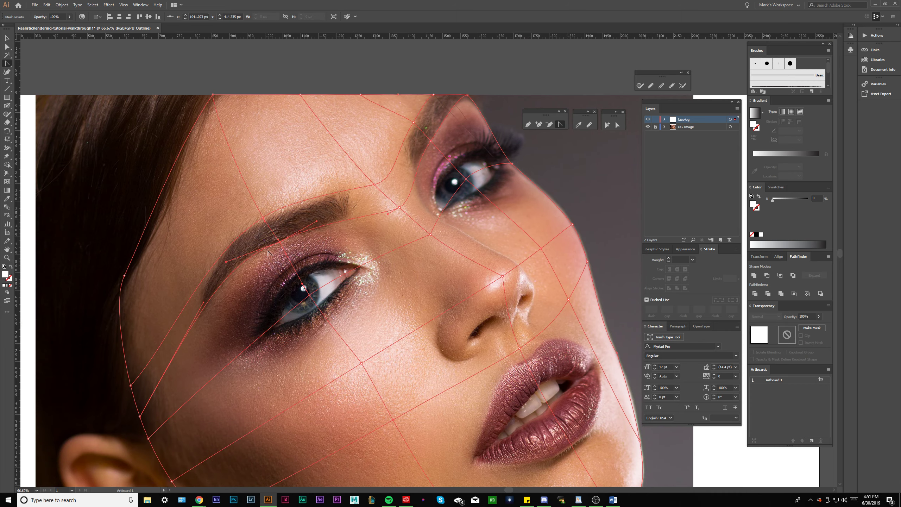
left_click_drag(289, 255, 263, 268)
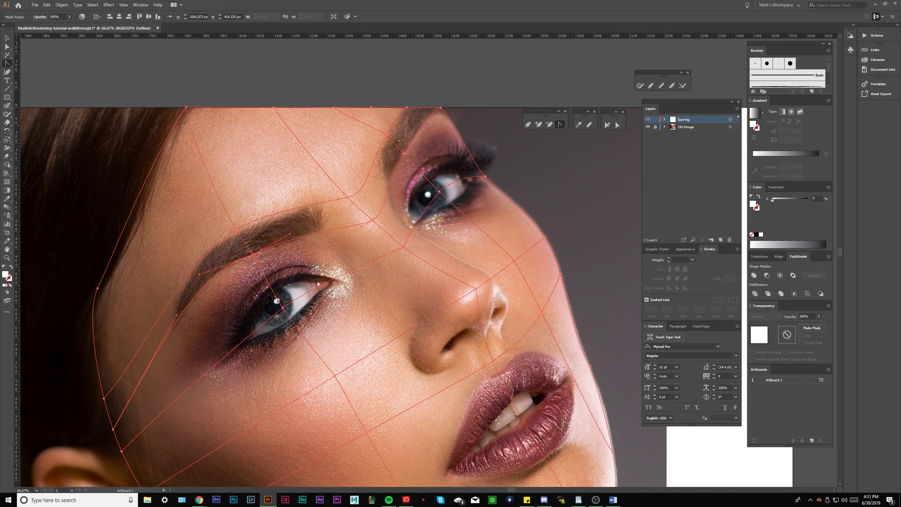
Pull the handle between the eyes up toward the right eye's inner corner.
scroll(390, 180, "up", 1)
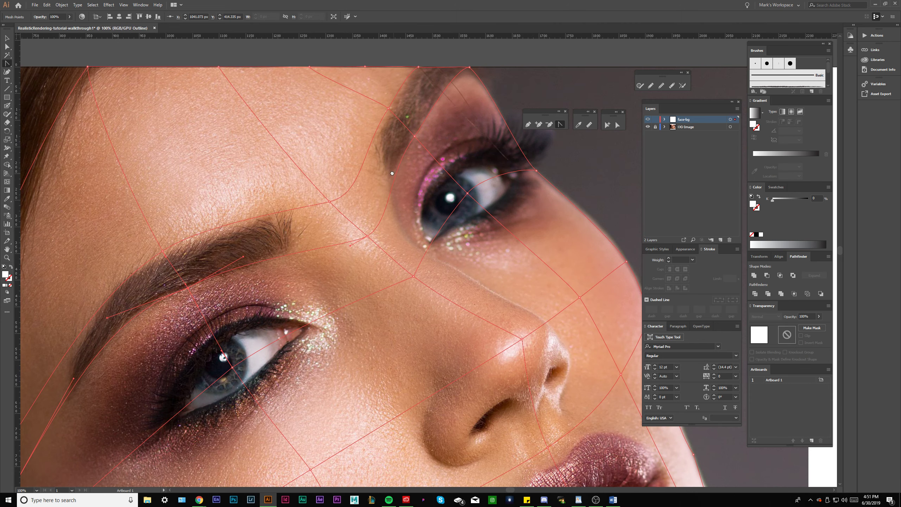
scroll(392, 173, "down", 2)
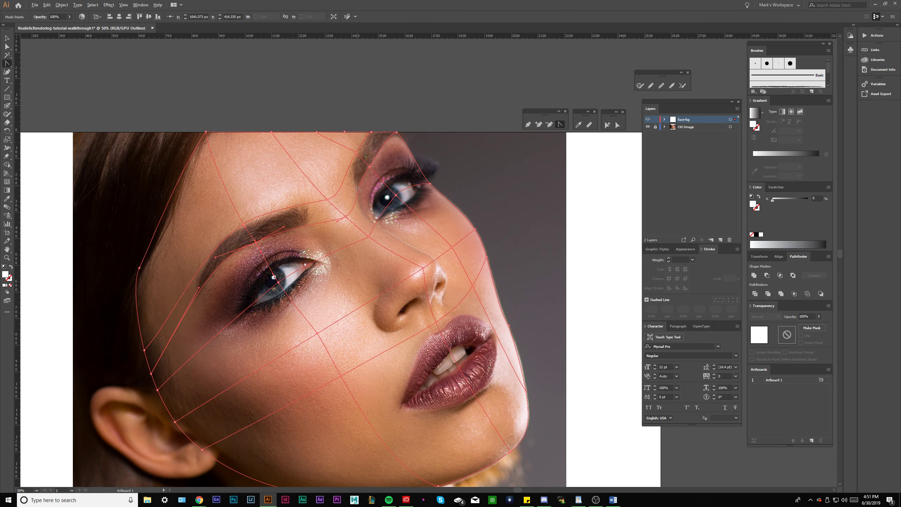
scroll(357, 188, "up", 2)
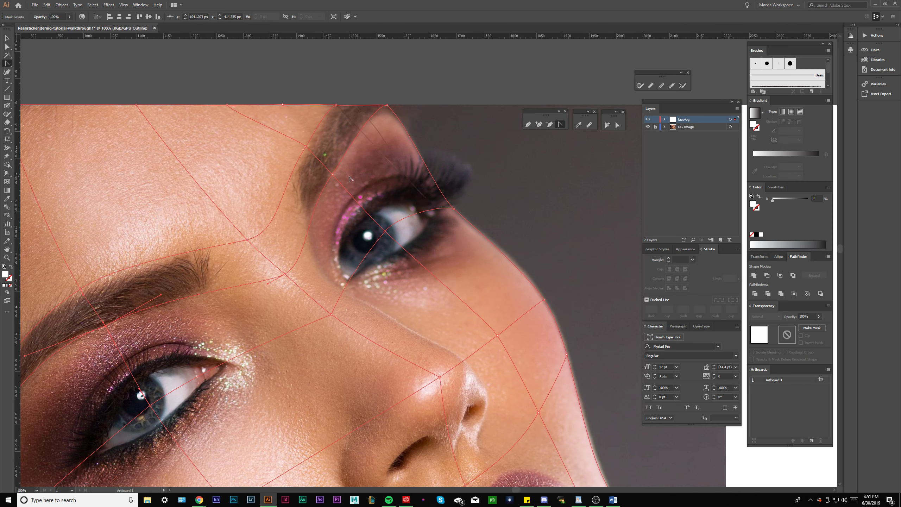
scroll(350, 178, "down", 1)
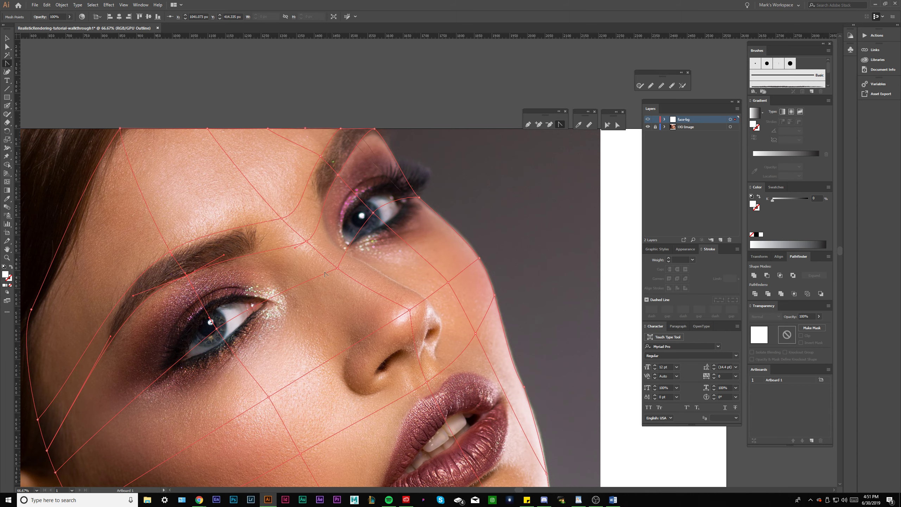
left_click_drag(320, 218, 342, 202)
Inspect the top mesh point above the right eye at close zoom.
scroll(334, 210, "down", 1)
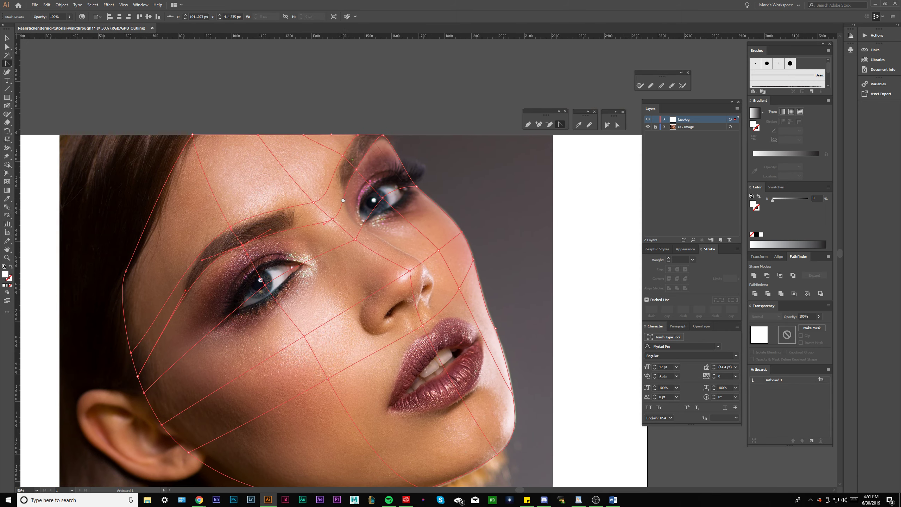
scroll(317, 177, "up", 2)
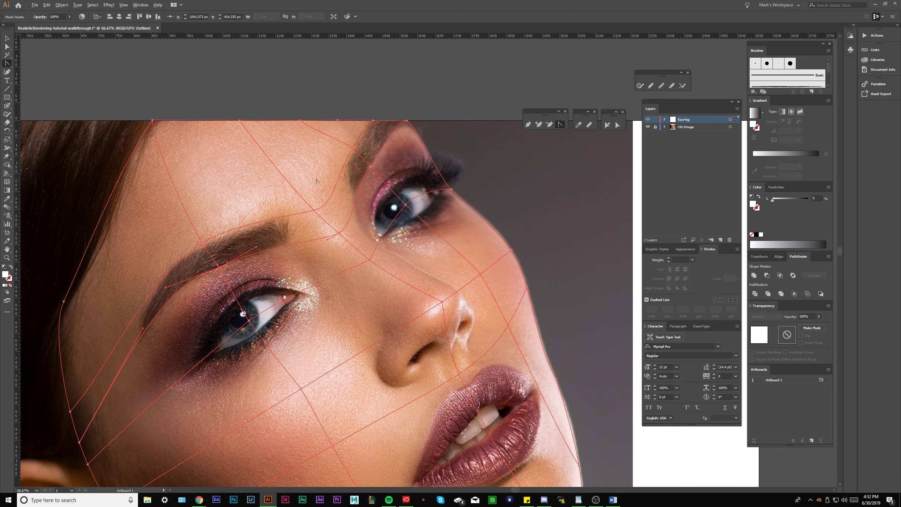
scroll(426, 117, "up", 2)
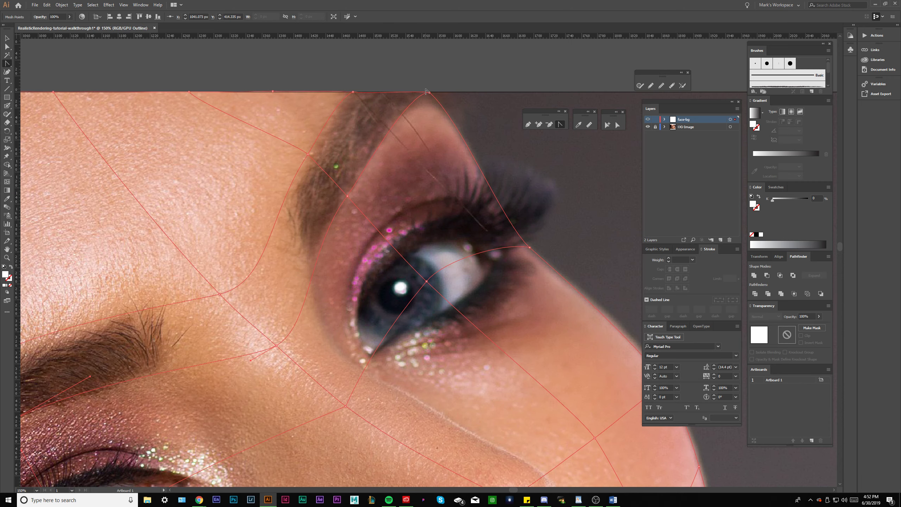
left_click(429, 93)
left_click(419, 92)
left_click(418, 91)
scroll(409, 101, "down", 2)
scroll(408, 104, "down", 1)
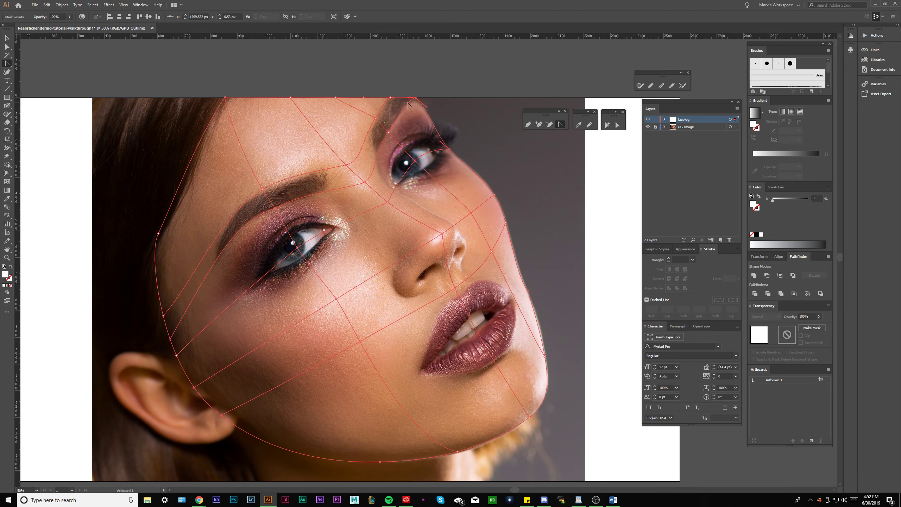
Save the document as Realistic Rendering-tutorial-walkthrough1.ai in the Gradient-Mesh folder with default Illustrator options.
key("ctrl+s")
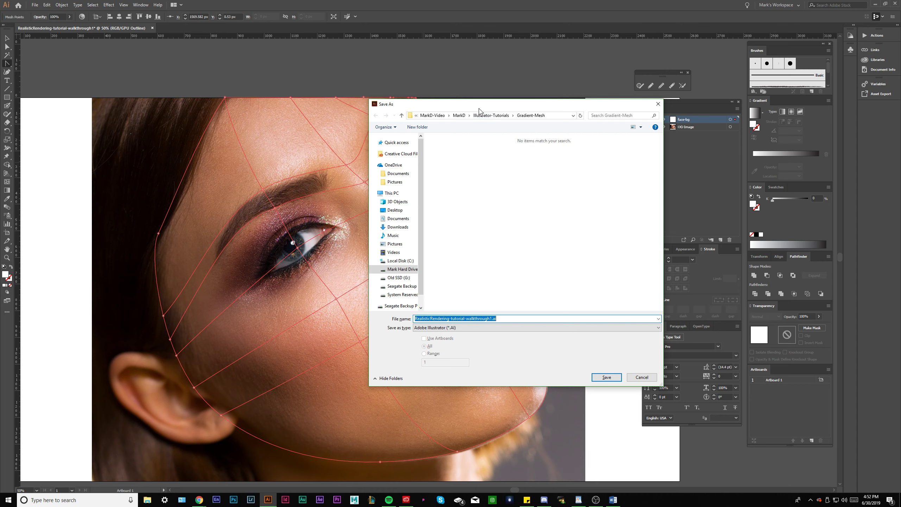
left_click(606, 377)
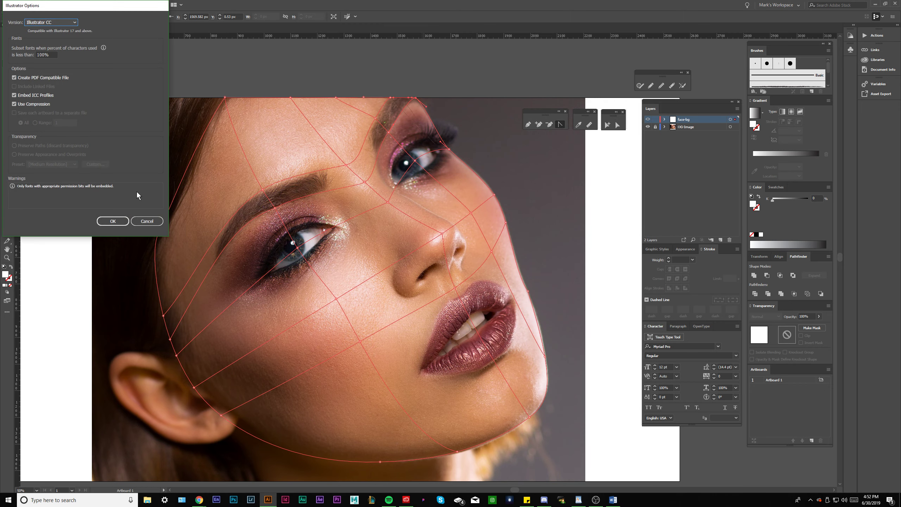
left_click(108, 222)
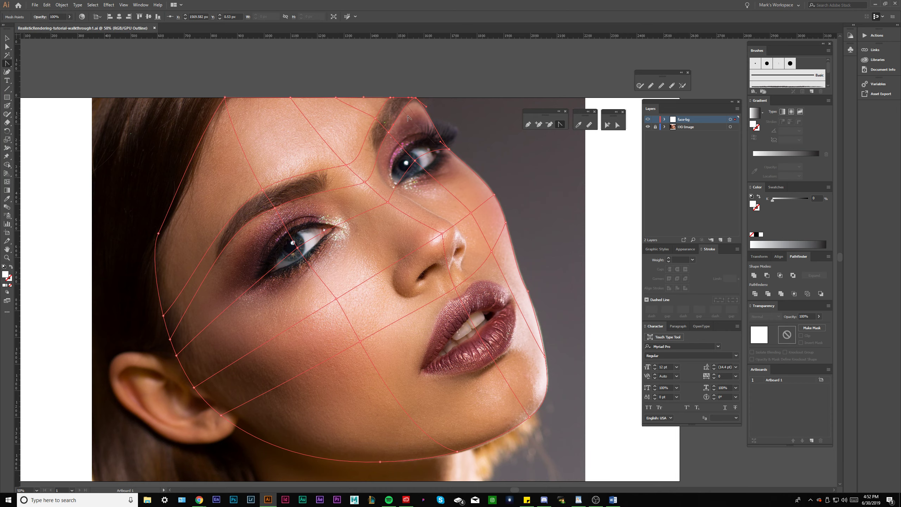
Deselect the mesh and review its lines over the reference photo.
key("v")
left_click(276, 62)
mouse_move(275, 62)
left_mouse_down()
mouse_move(304, 75)
mouse_move(282, 70)
left_mouse_up()
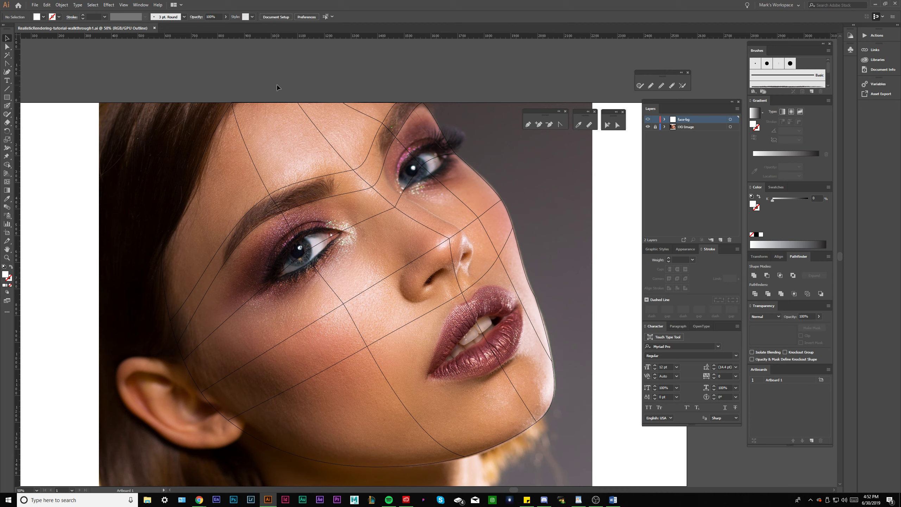
left_click_drag(277, 92, 290, 81)
scroll(290, 82, "down", 1)
scroll(290, 82, "up", 1)
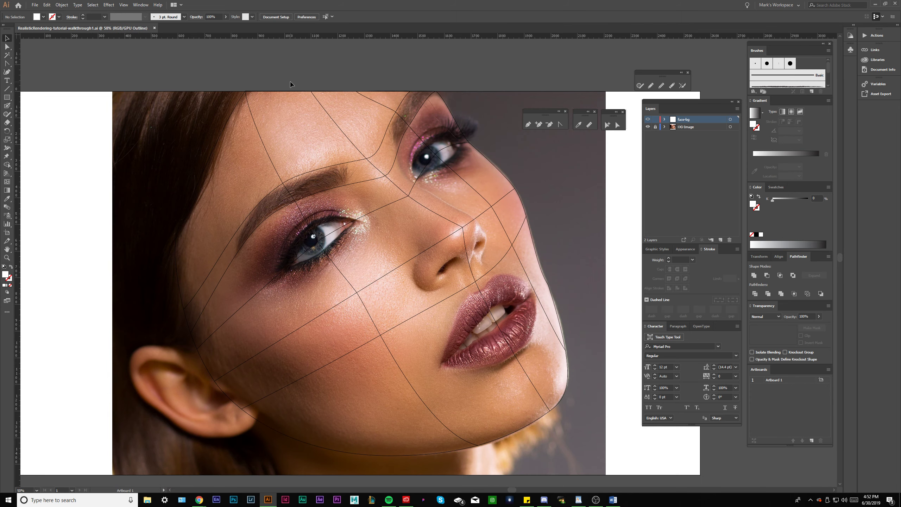